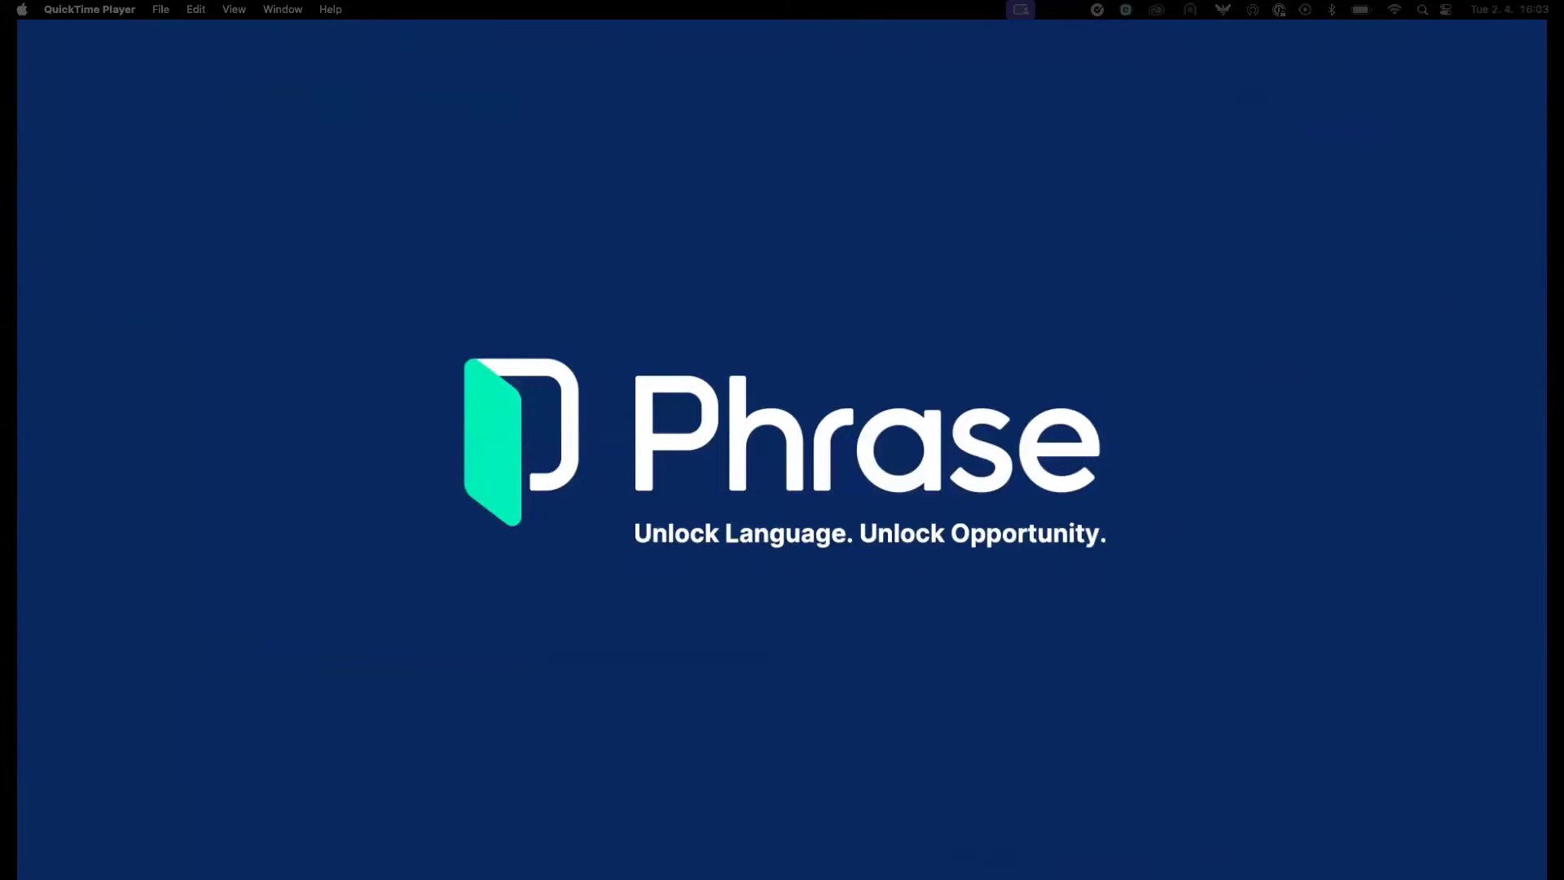
Step: Switch from the finished Phrase intro video to the webinar's Welcome slide in Chrome
key("super+Tab")
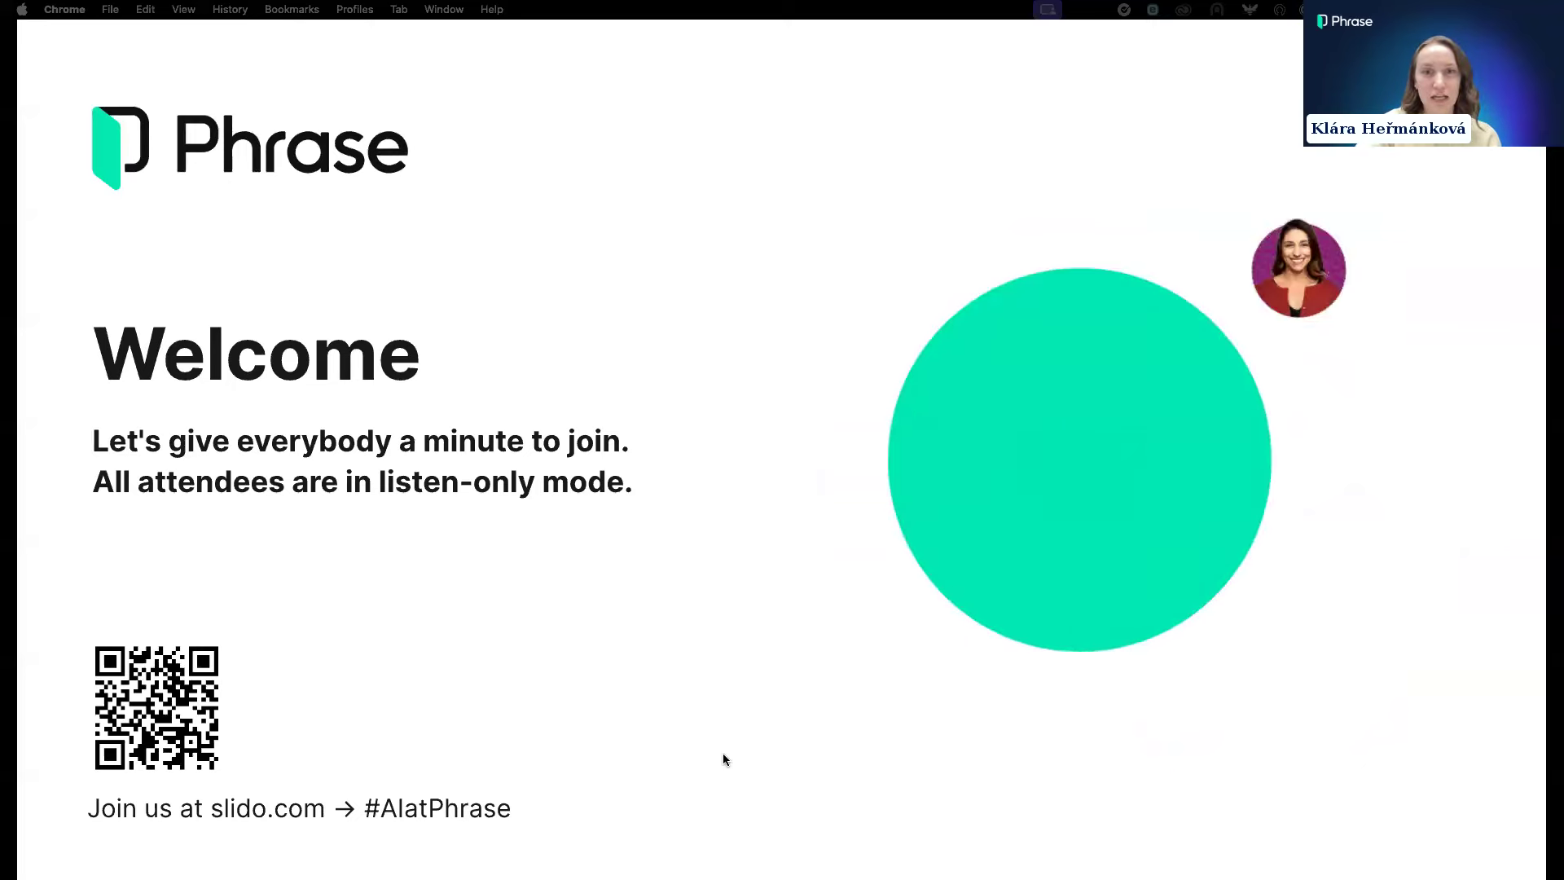
Step: Advance from the Welcome slide to 'Introducing Gen-AI Innovations at Phrase'
key("Right")
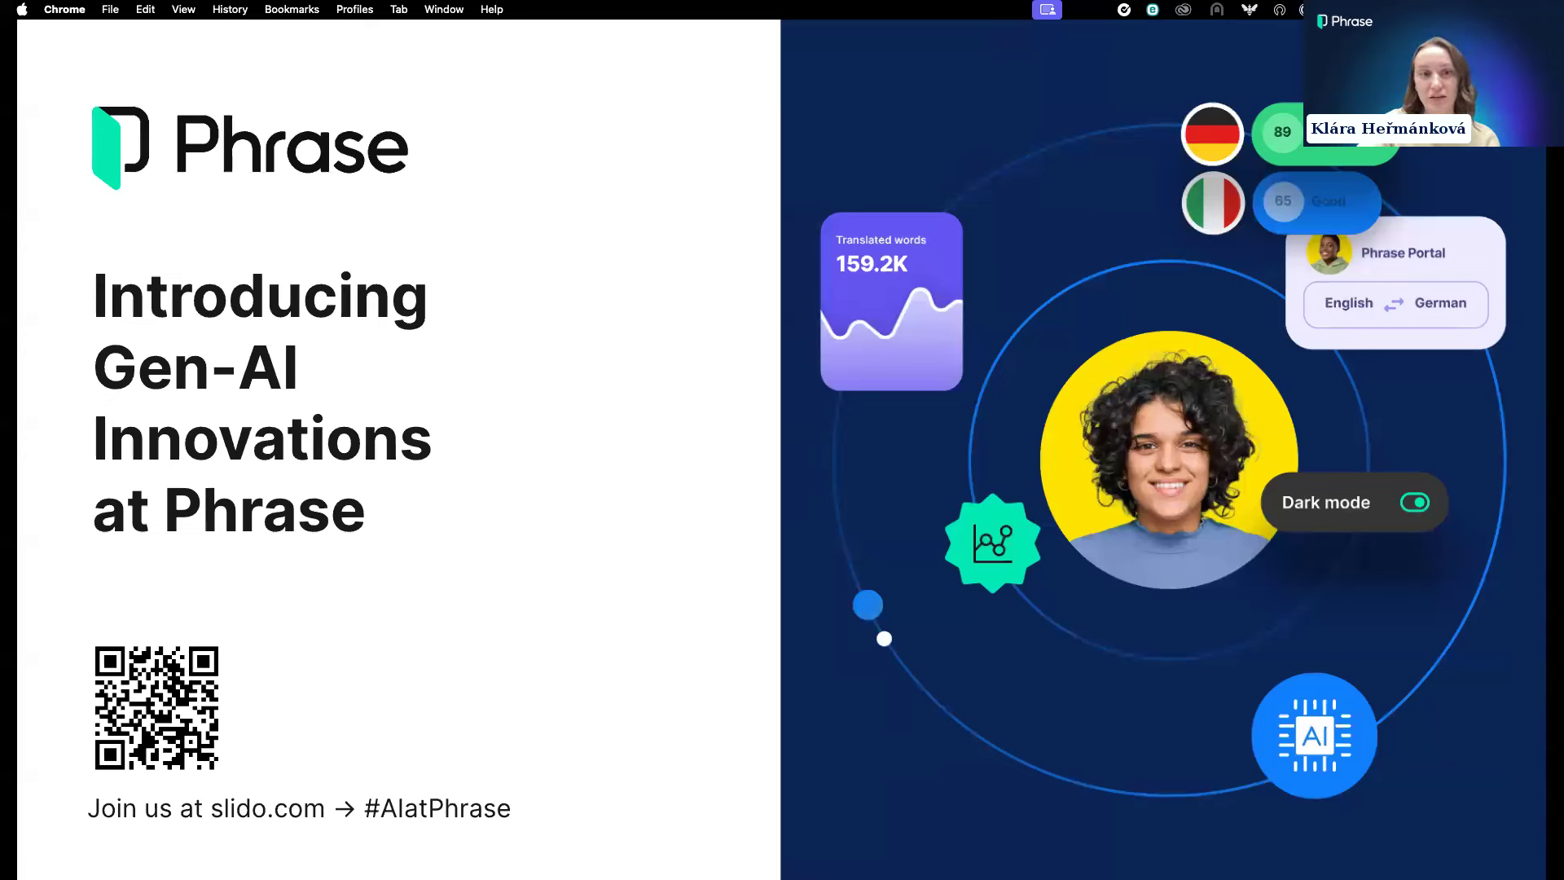
Step: Advance to the slide presenting the four speakers and their roles
left_click(551, 770)
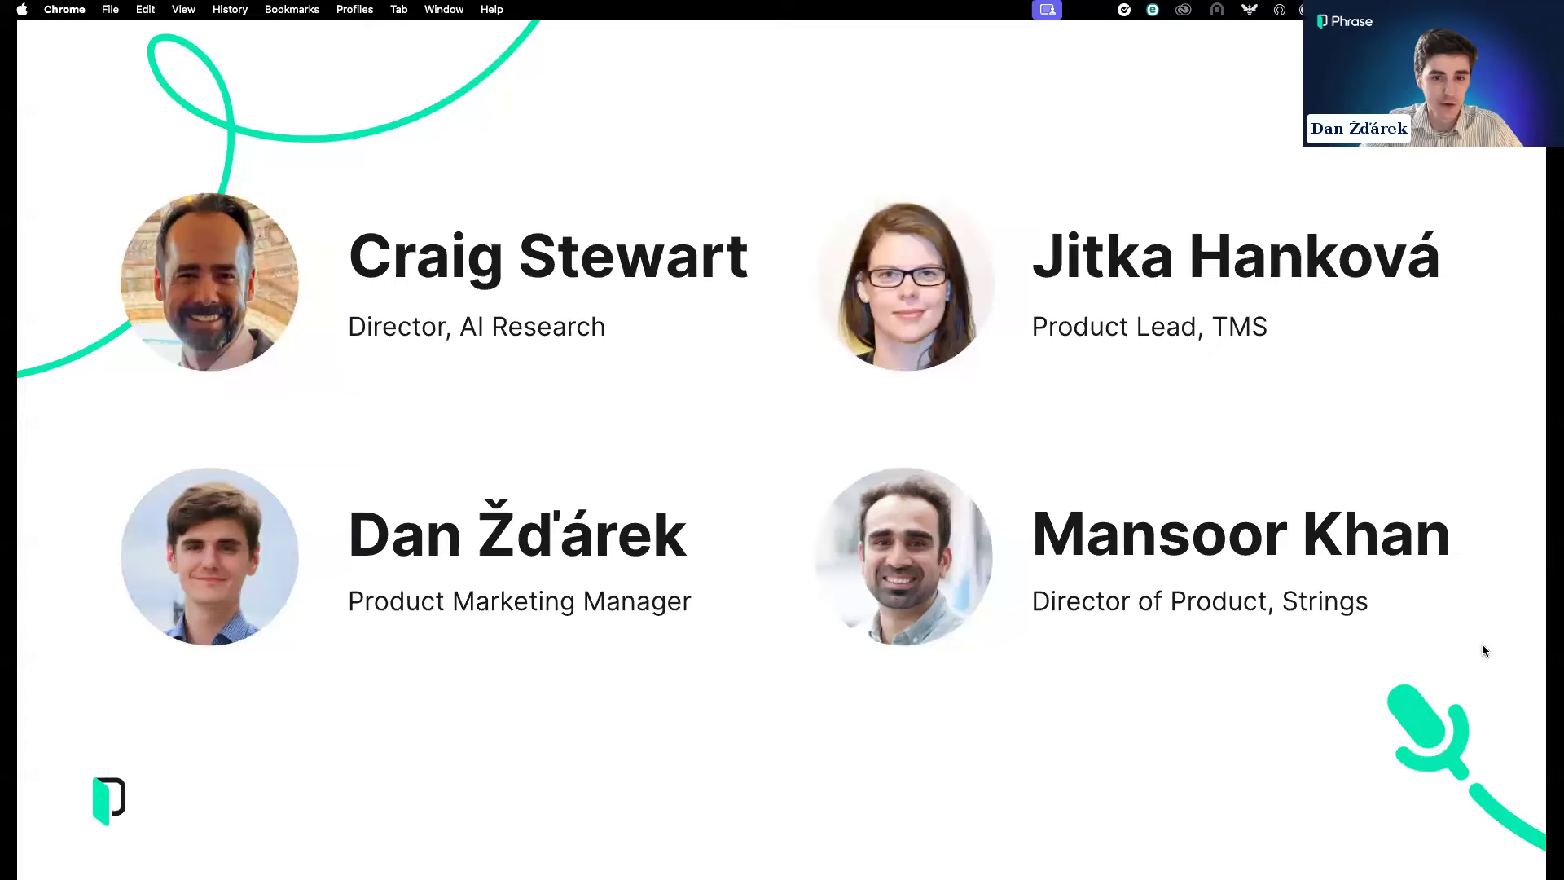
Step: Advance to the Agenda slide covering AI Actions, Auto LQA and Q&A
key("Right")
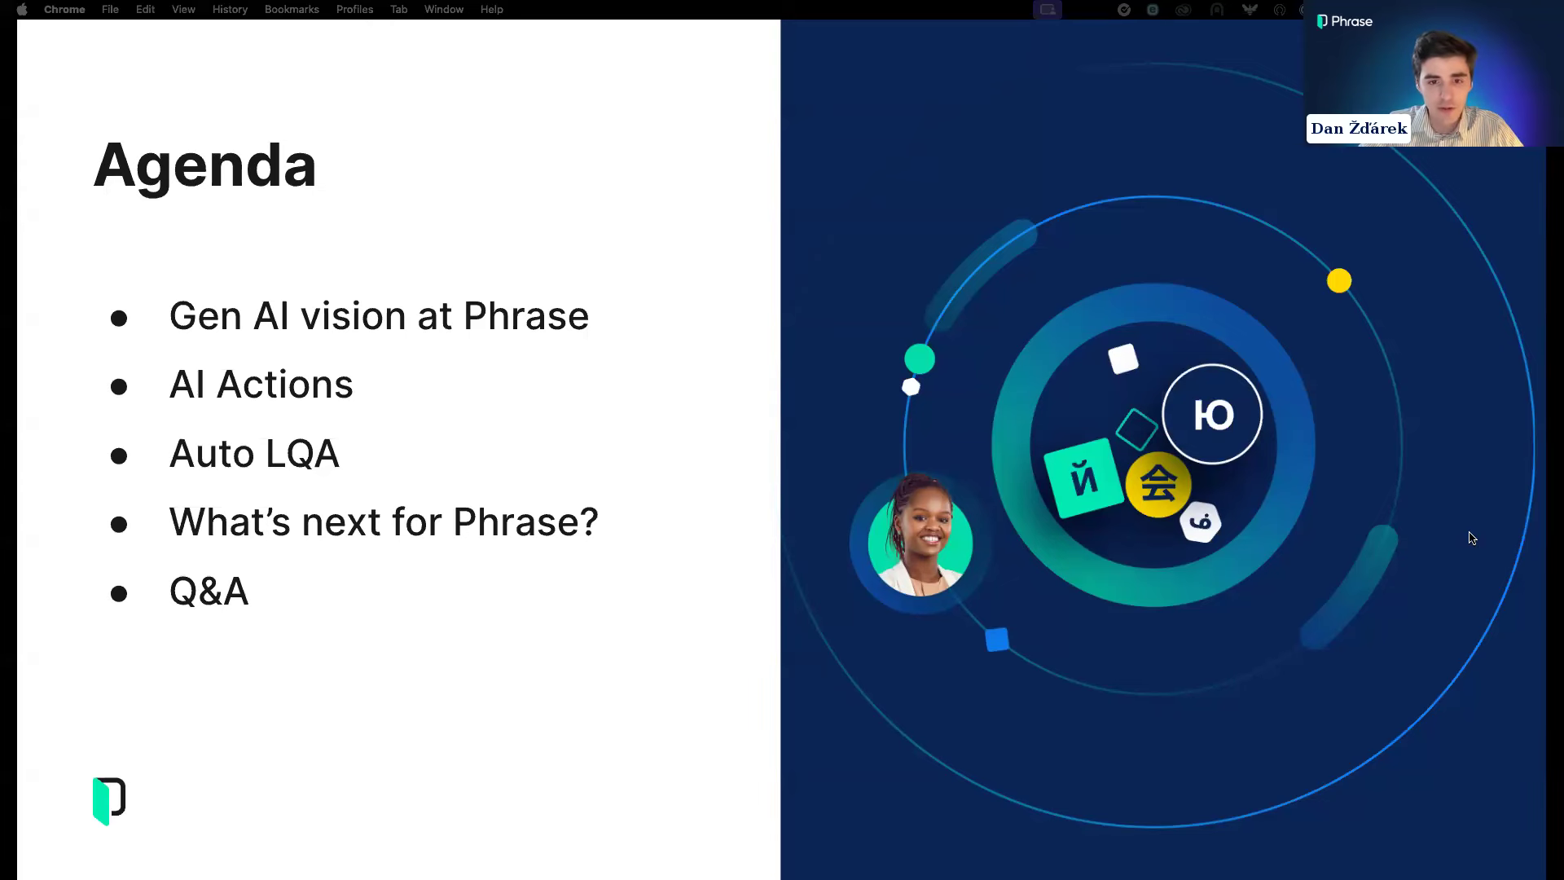
Step: Advance from the Agenda to slide 5, 'Unlock the power of localization'
key("Right")
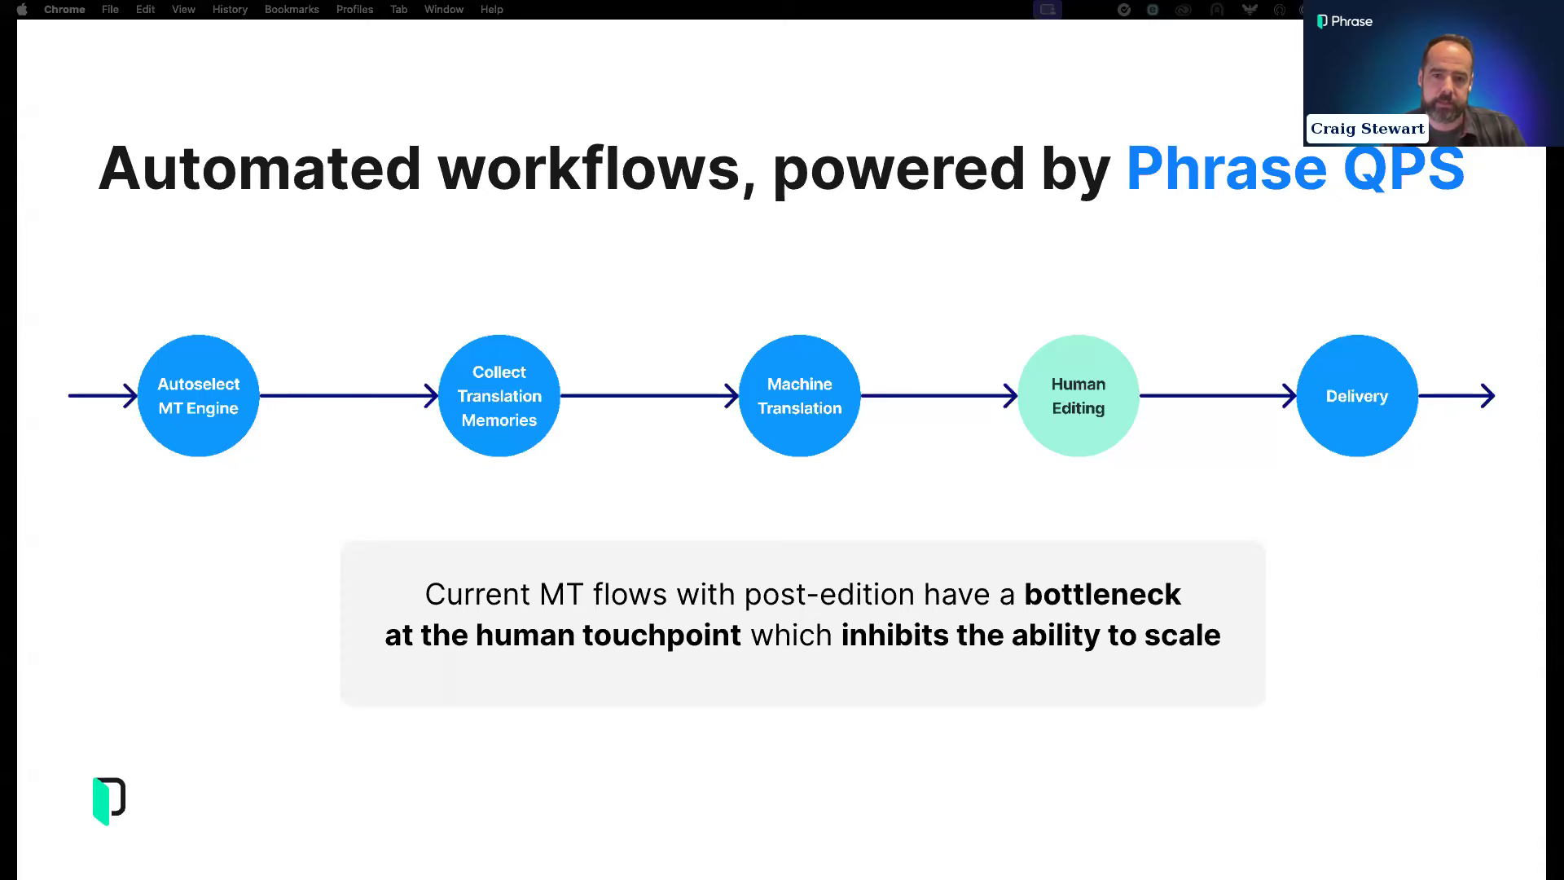
Step: Advance to the branched workflow build where QPS and Auto LQA route failed translations
key("Right")
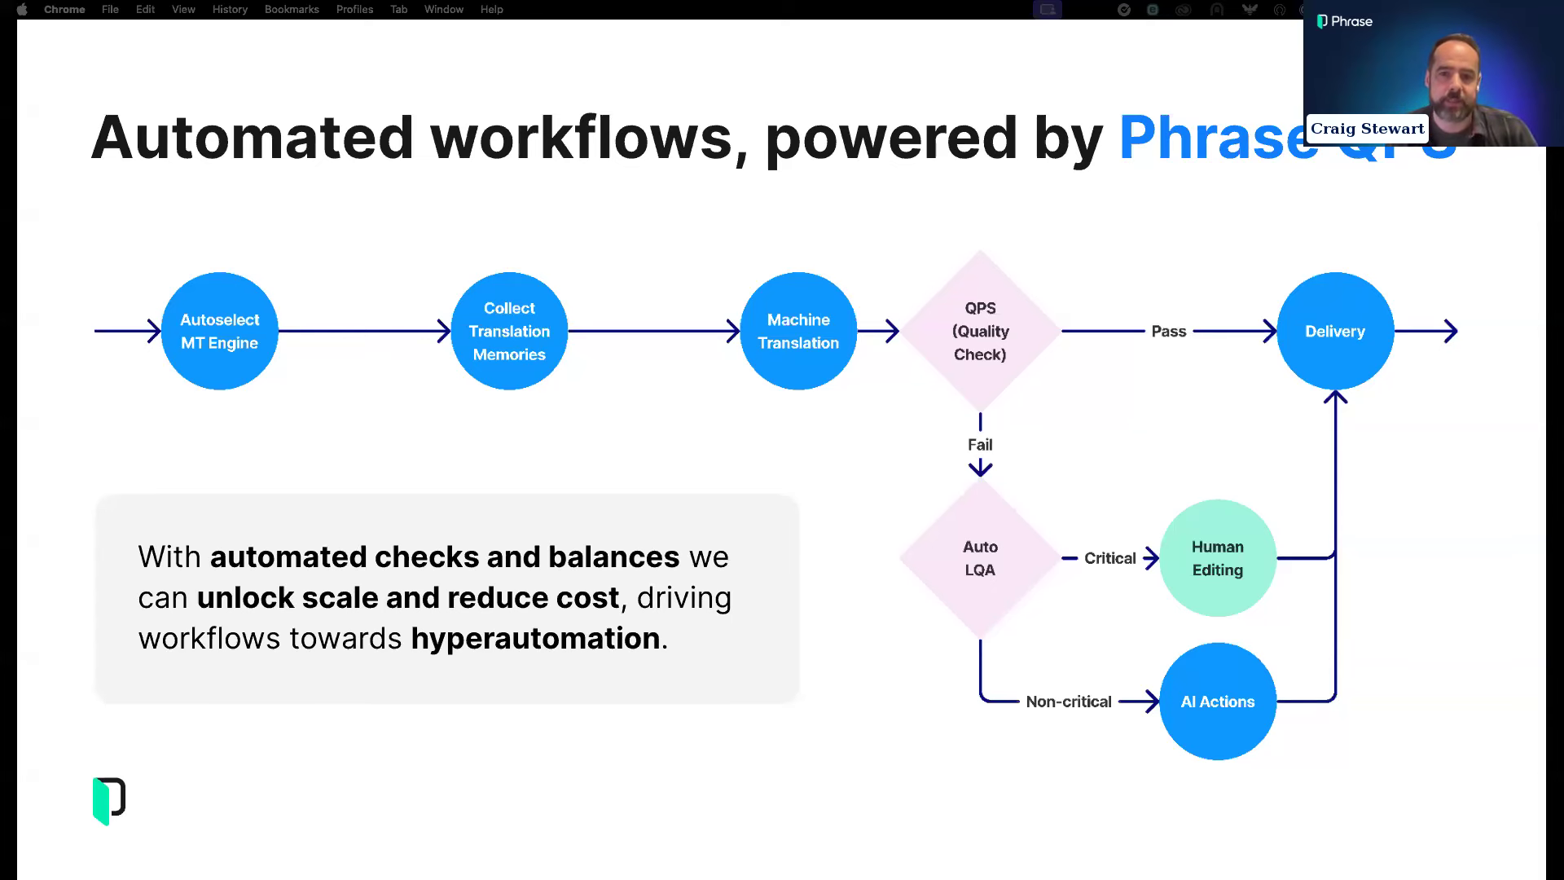
left_click(1471, 475)
Step: Advance to the 'AI Actions' section title slide
key("Right")
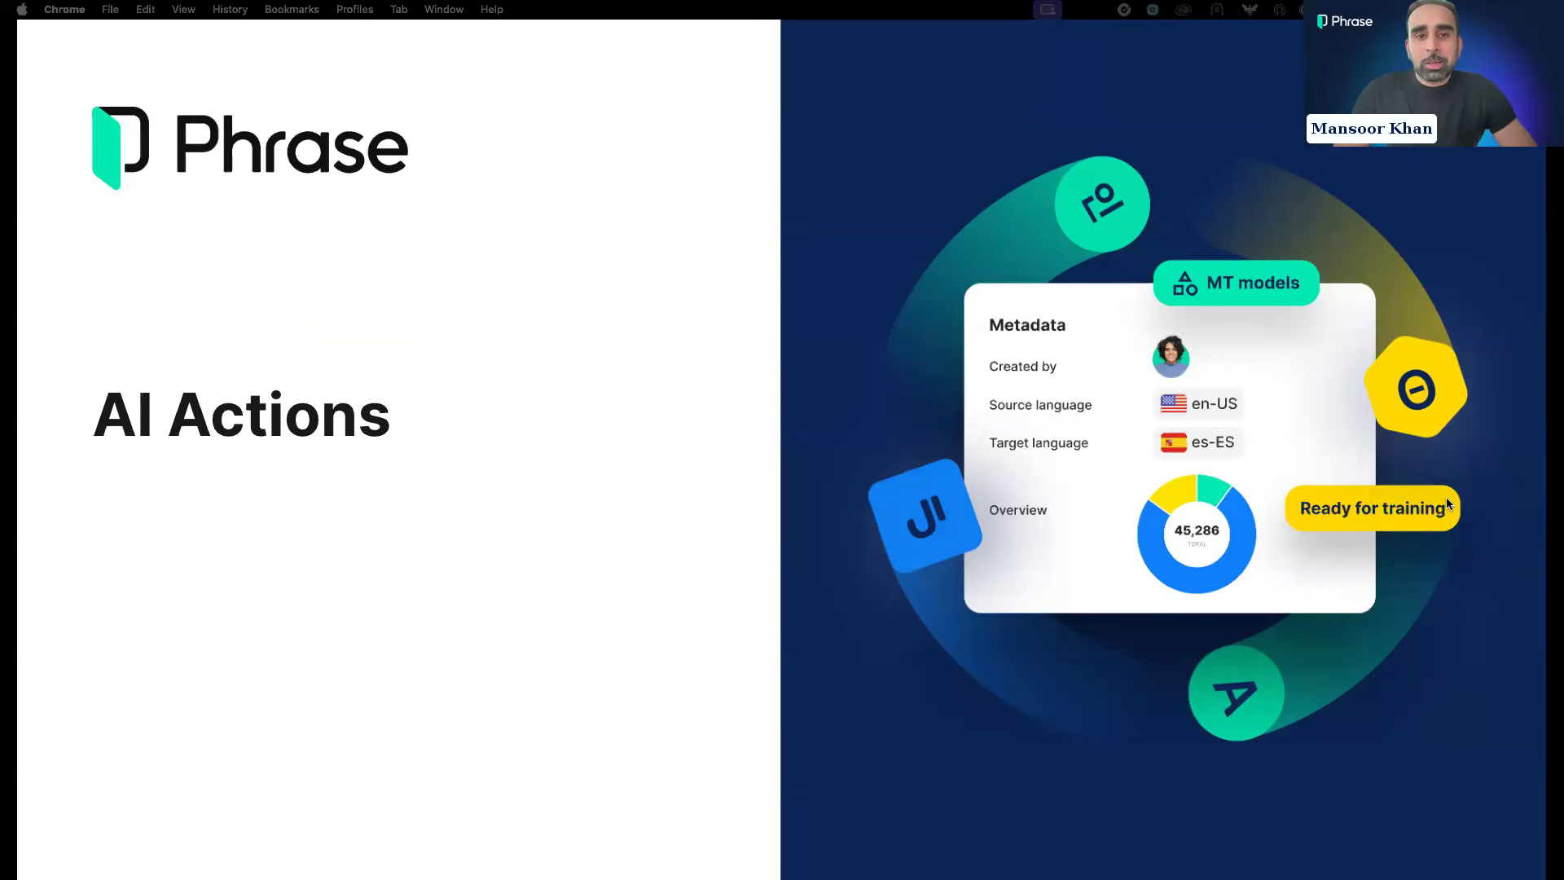
Step: Advance to the 'What are AI Actions?' slide listing tone, shorten and rephrase
key("Right")
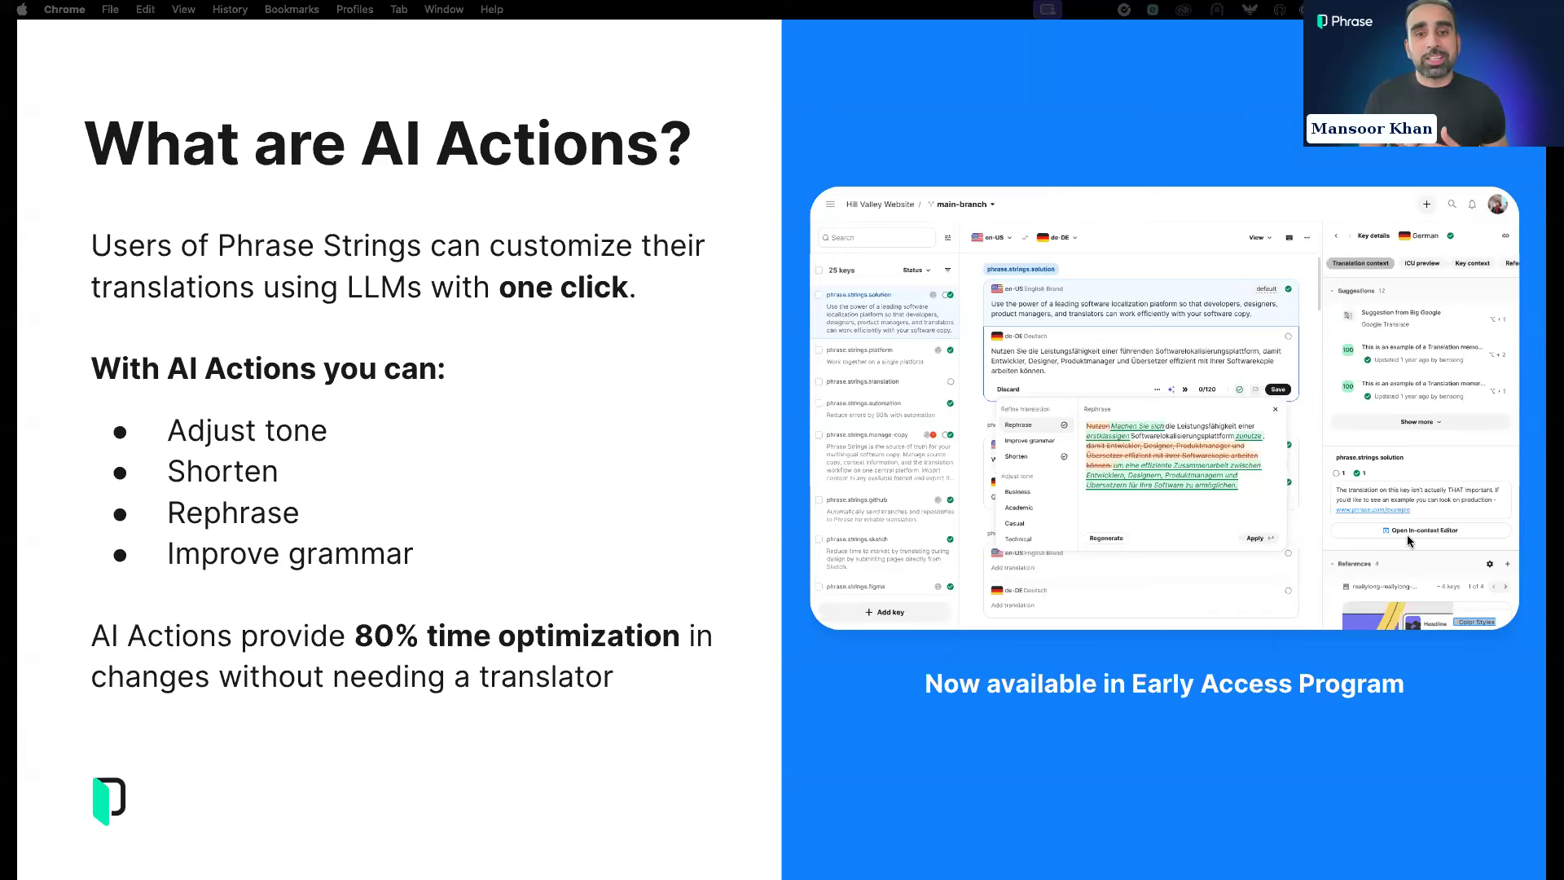
Step: Bring up the 'AI Actions - Demo' editor and scroll to key.example.formal
key("Right")
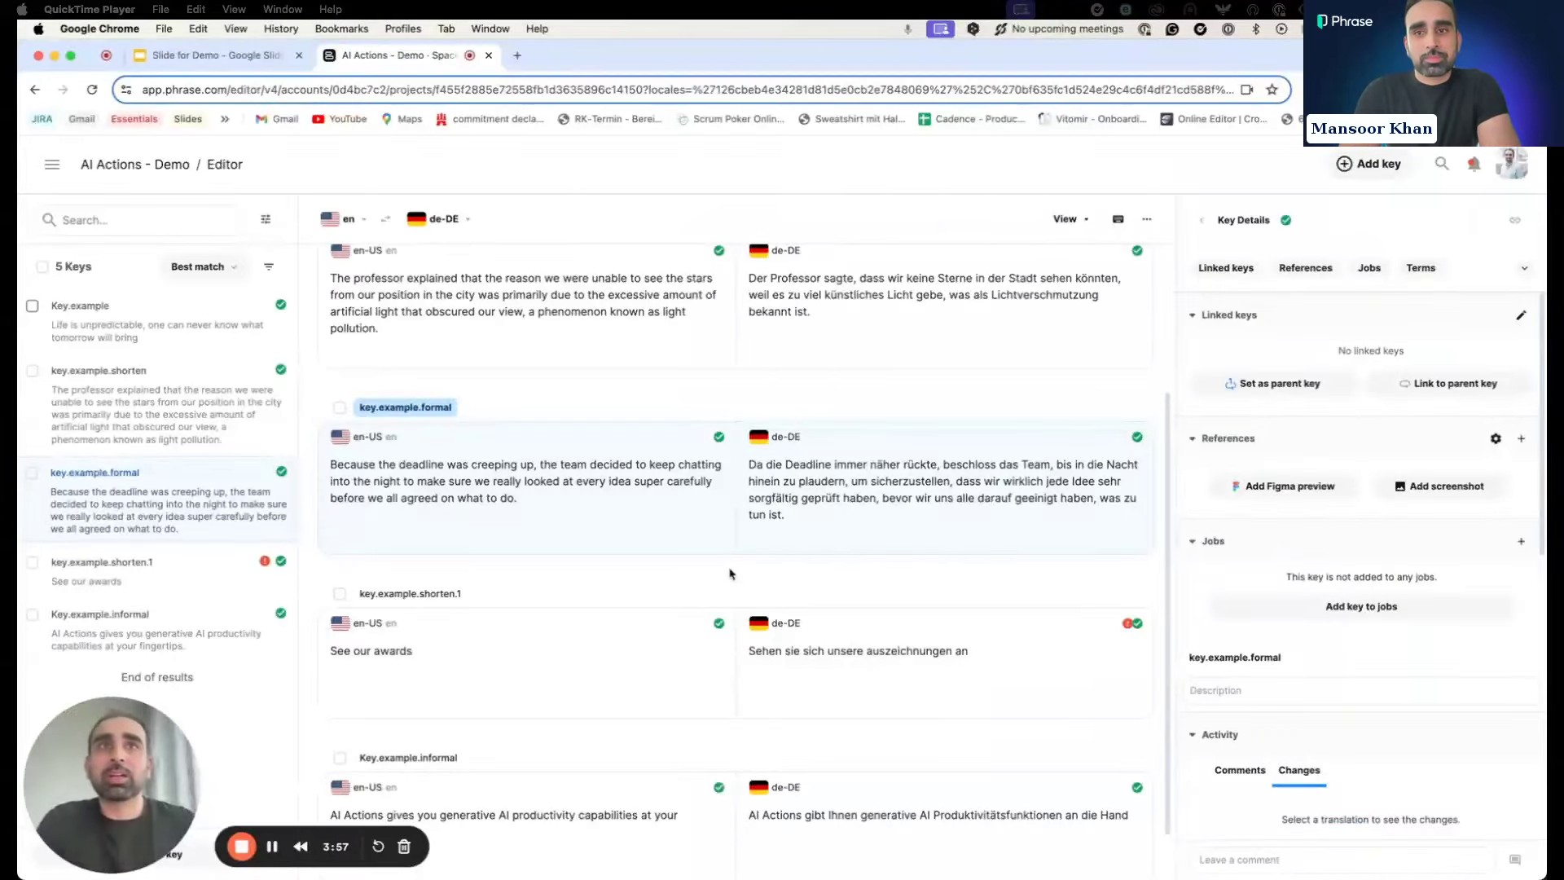
scroll(730, 573, "up", 3)
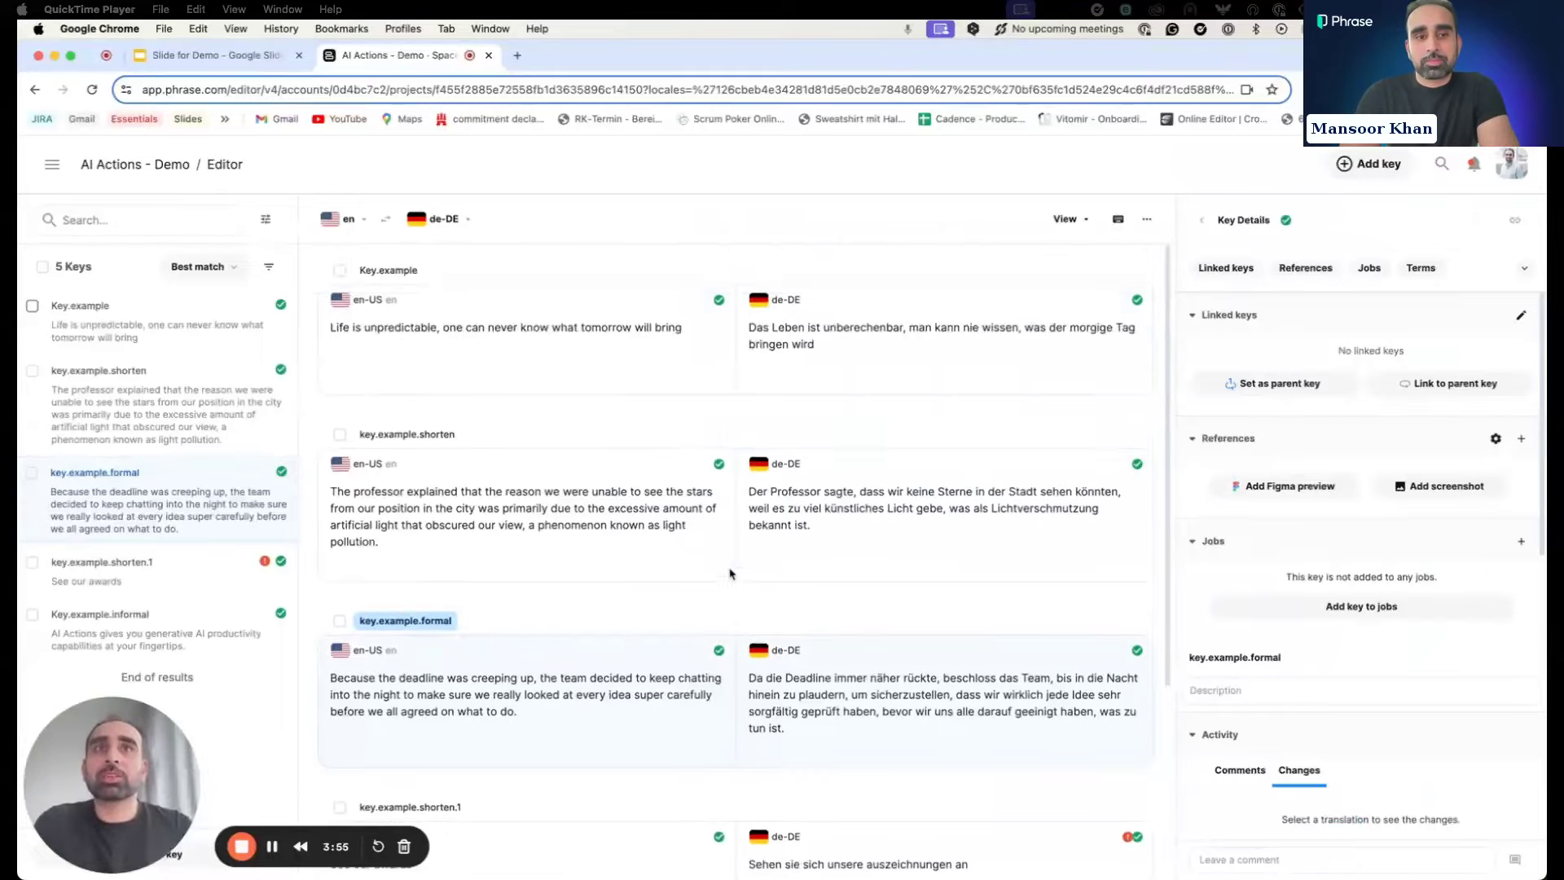
scroll(730, 570, "down", 4)
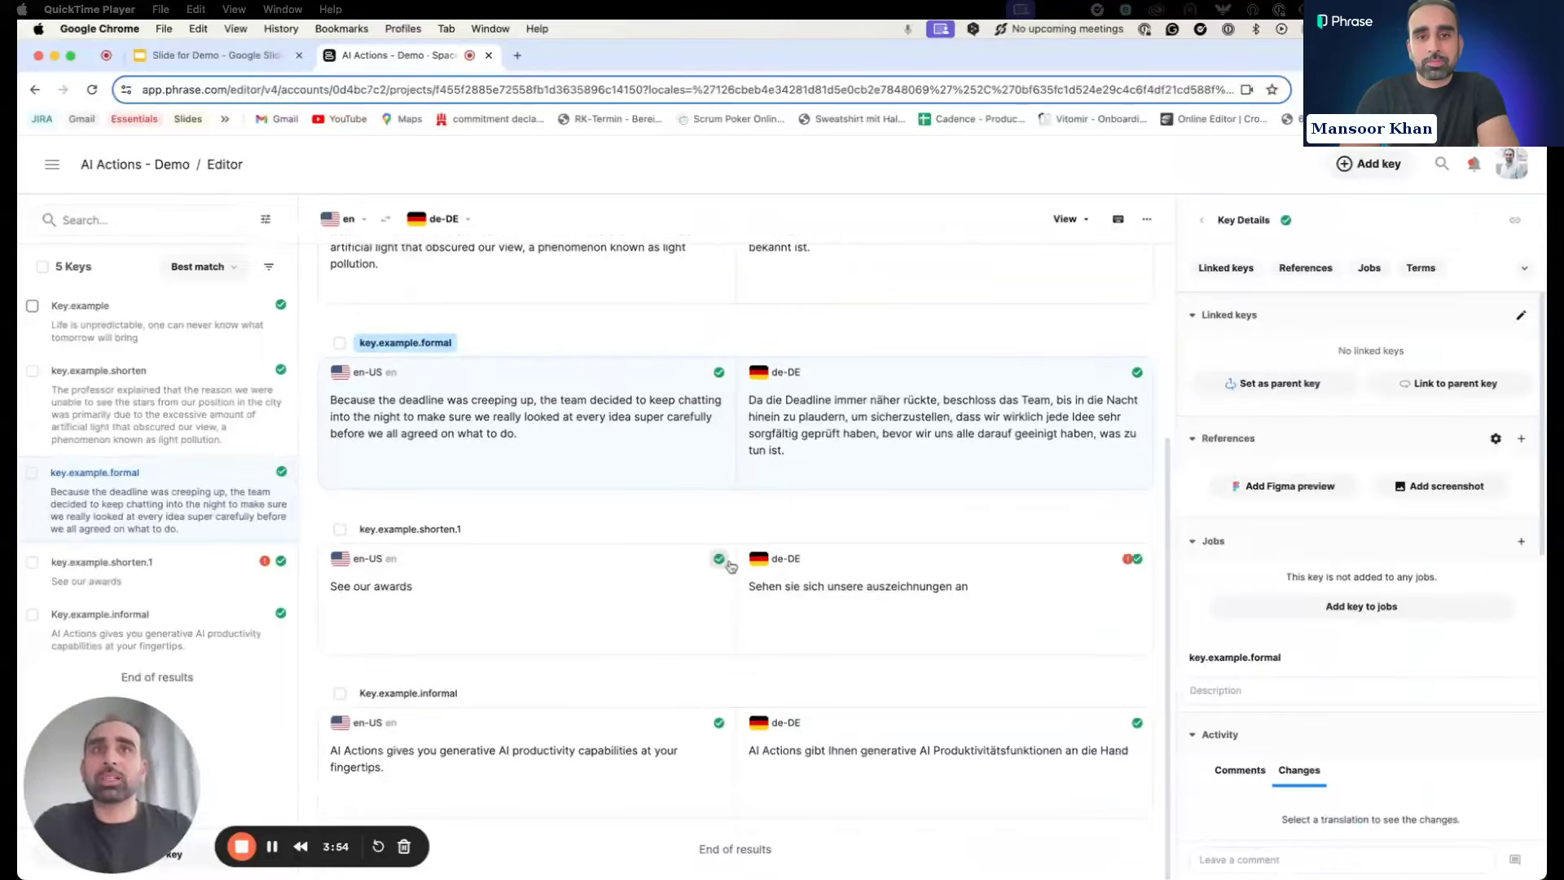
Step: Apply the AI Shorten action to key.example.shorten.1's de-DE text, giving 'Unsere Auszeichnungen ansehen'
left_click(908, 633)
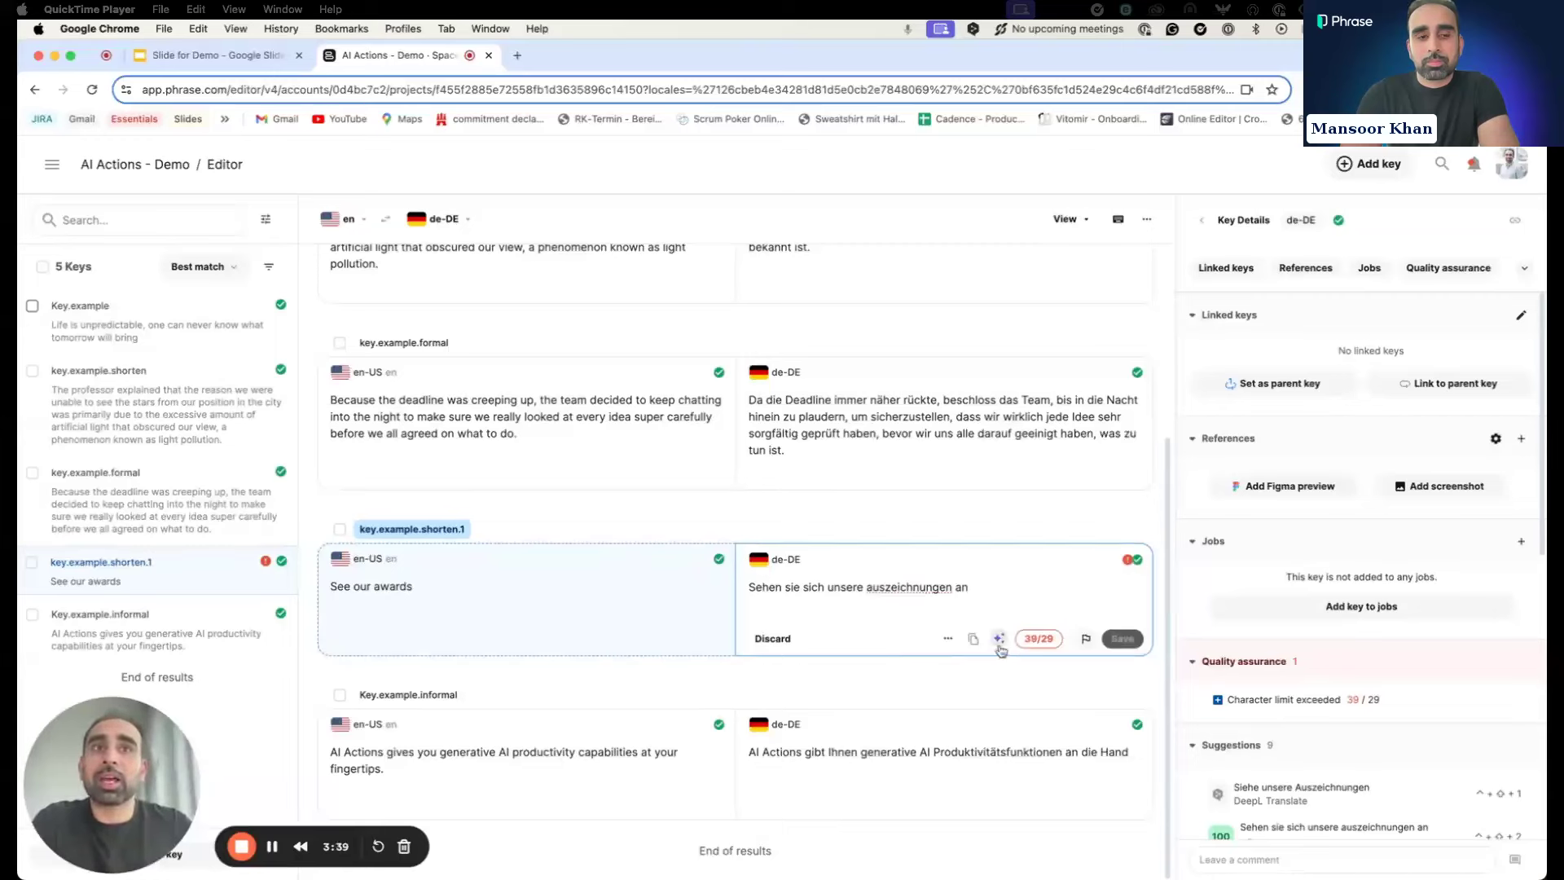
left_click(999, 639)
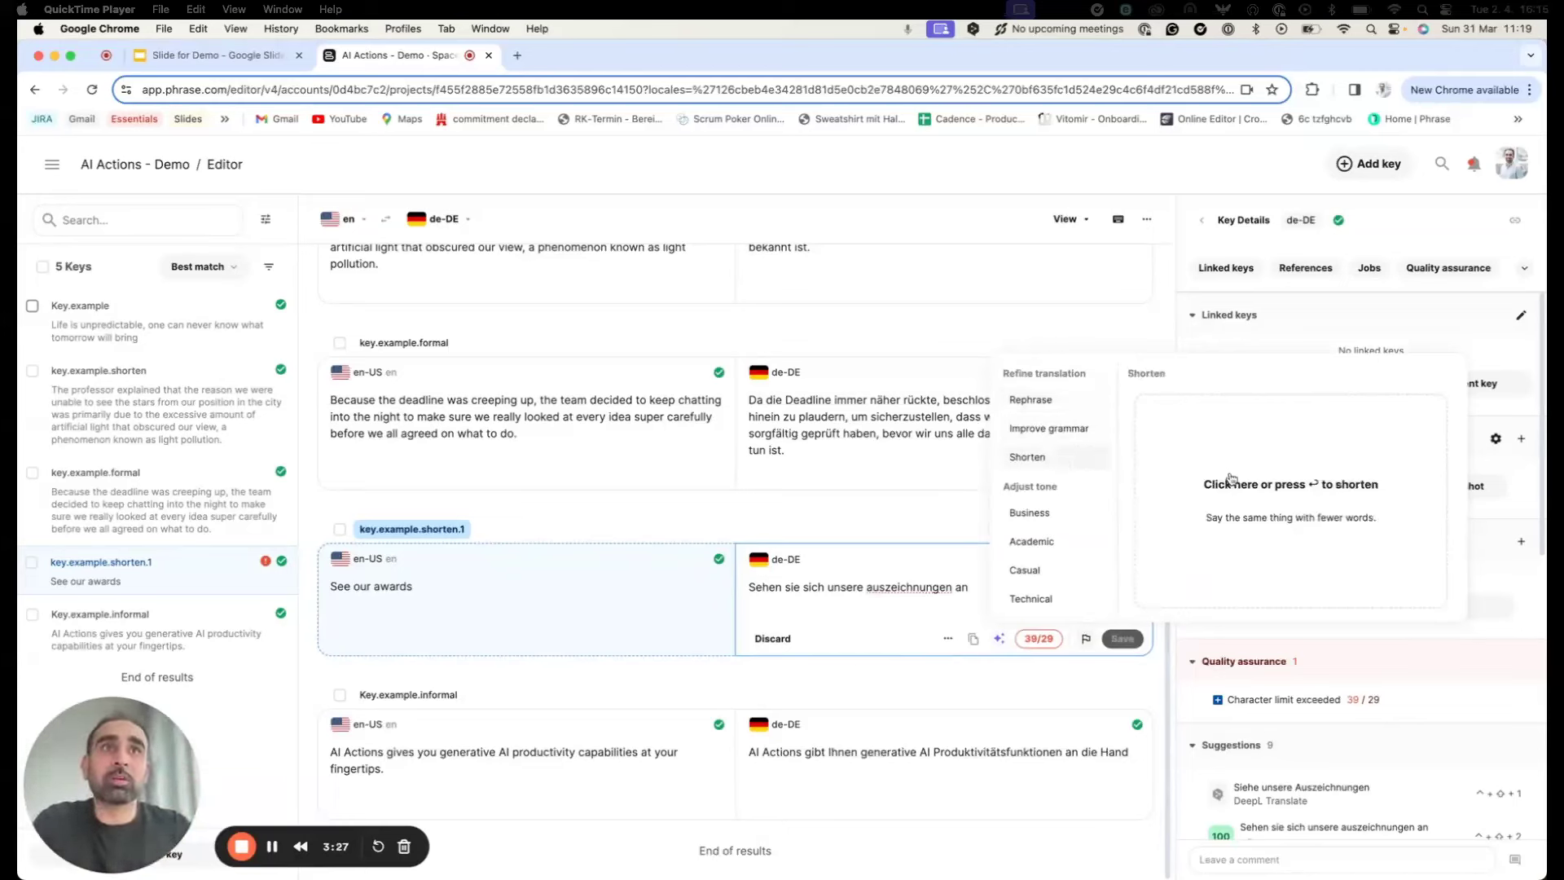
left_click(1231, 480)
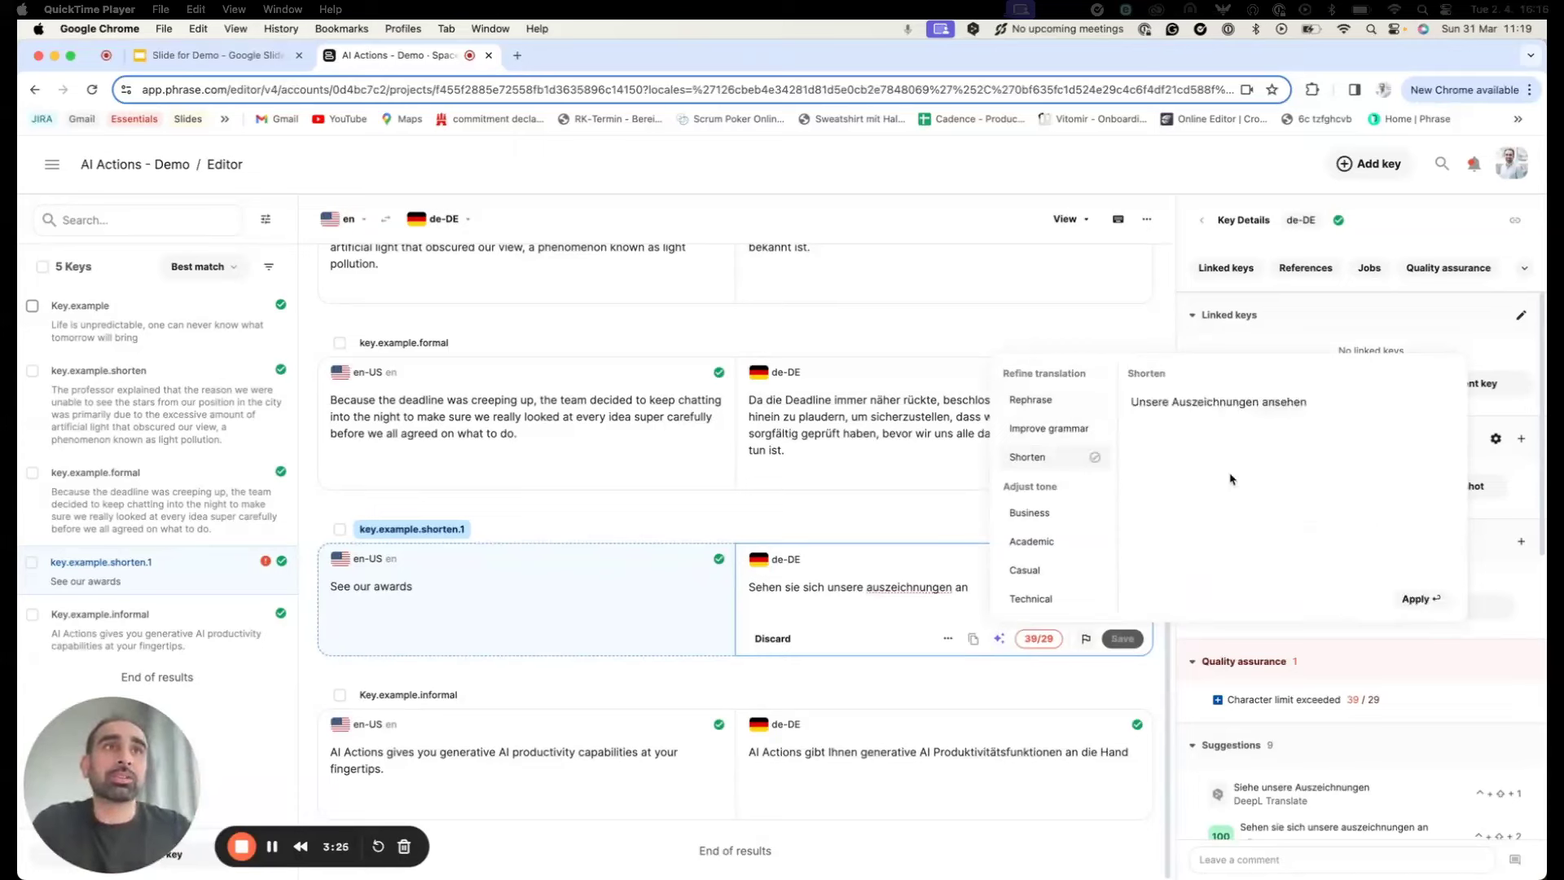
left_click_drag(1130, 403, 1322, 409)
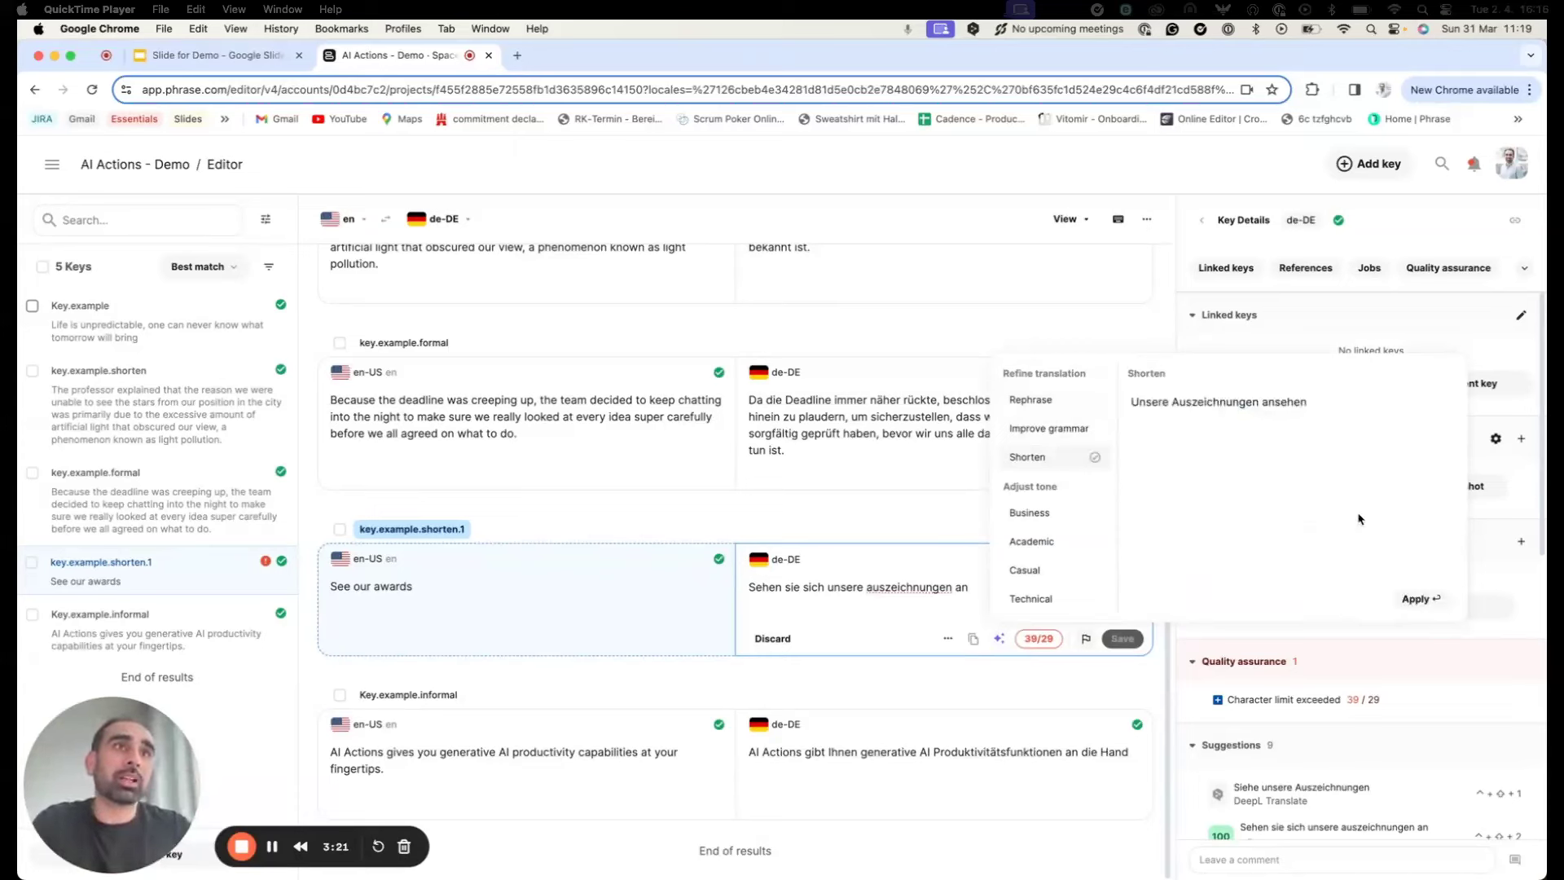
left_click(1422, 601)
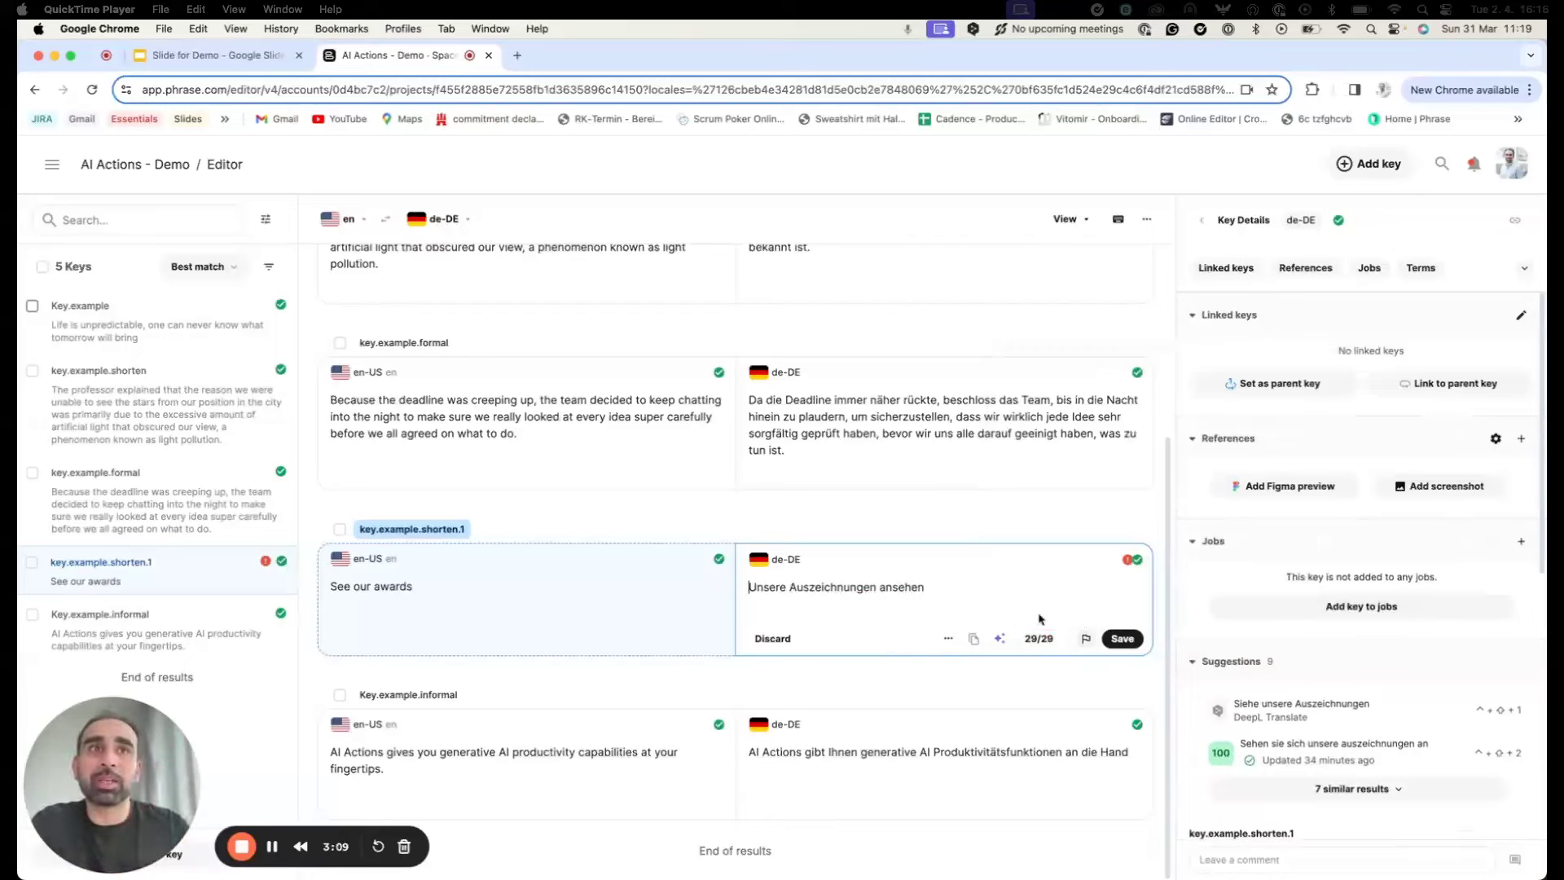
Step: Save the shortened German text 'Unsere Auszeichnungen ansehen' for key.example.shorten.1 and close its editor
left_click(1121, 639)
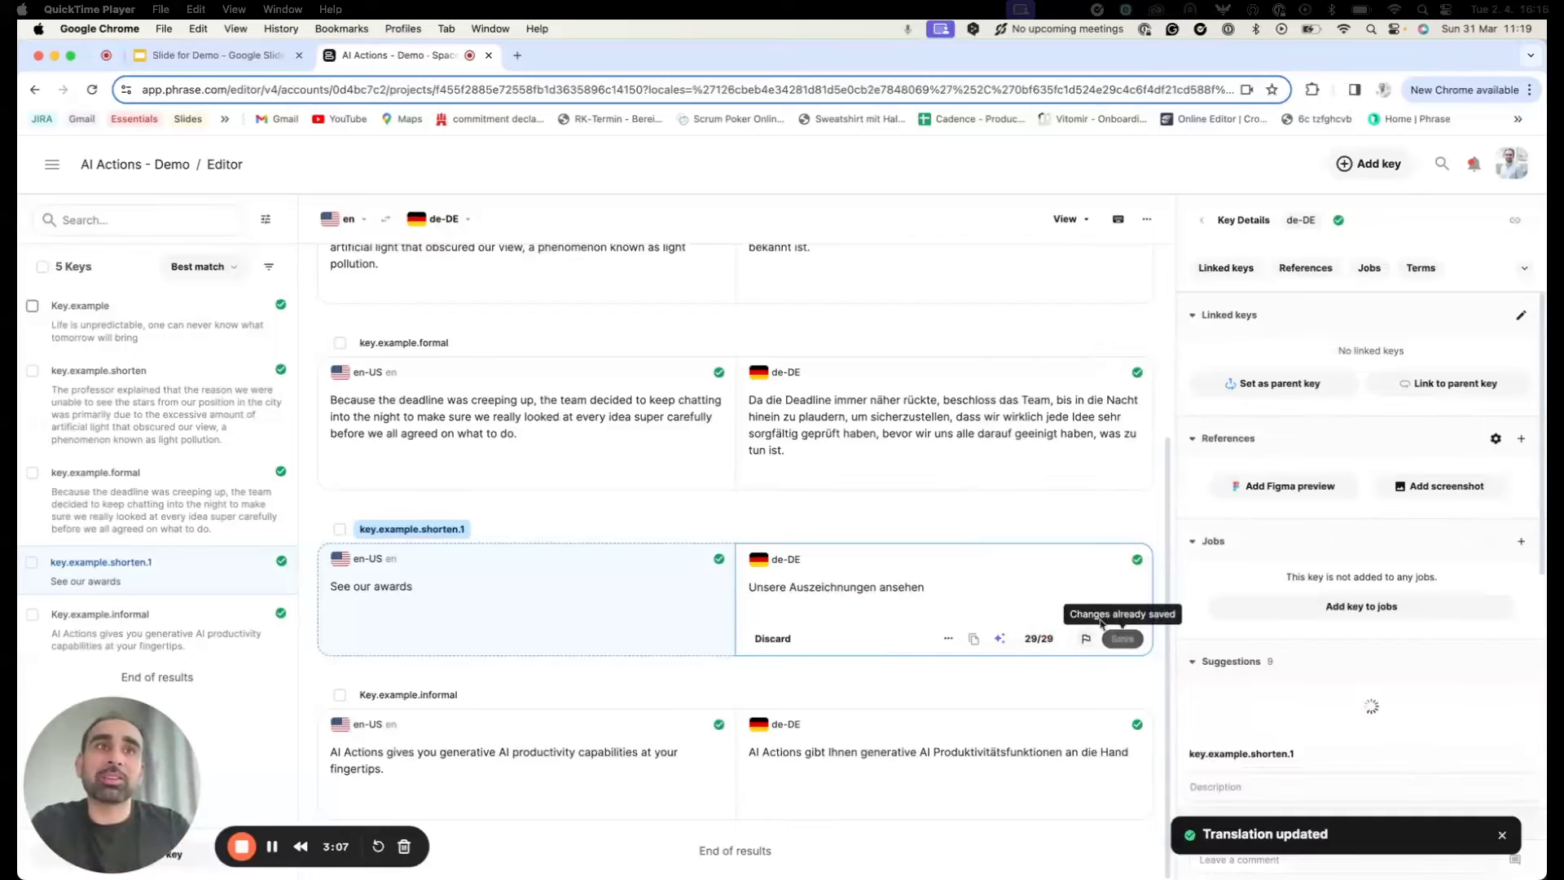
left_click(778, 648)
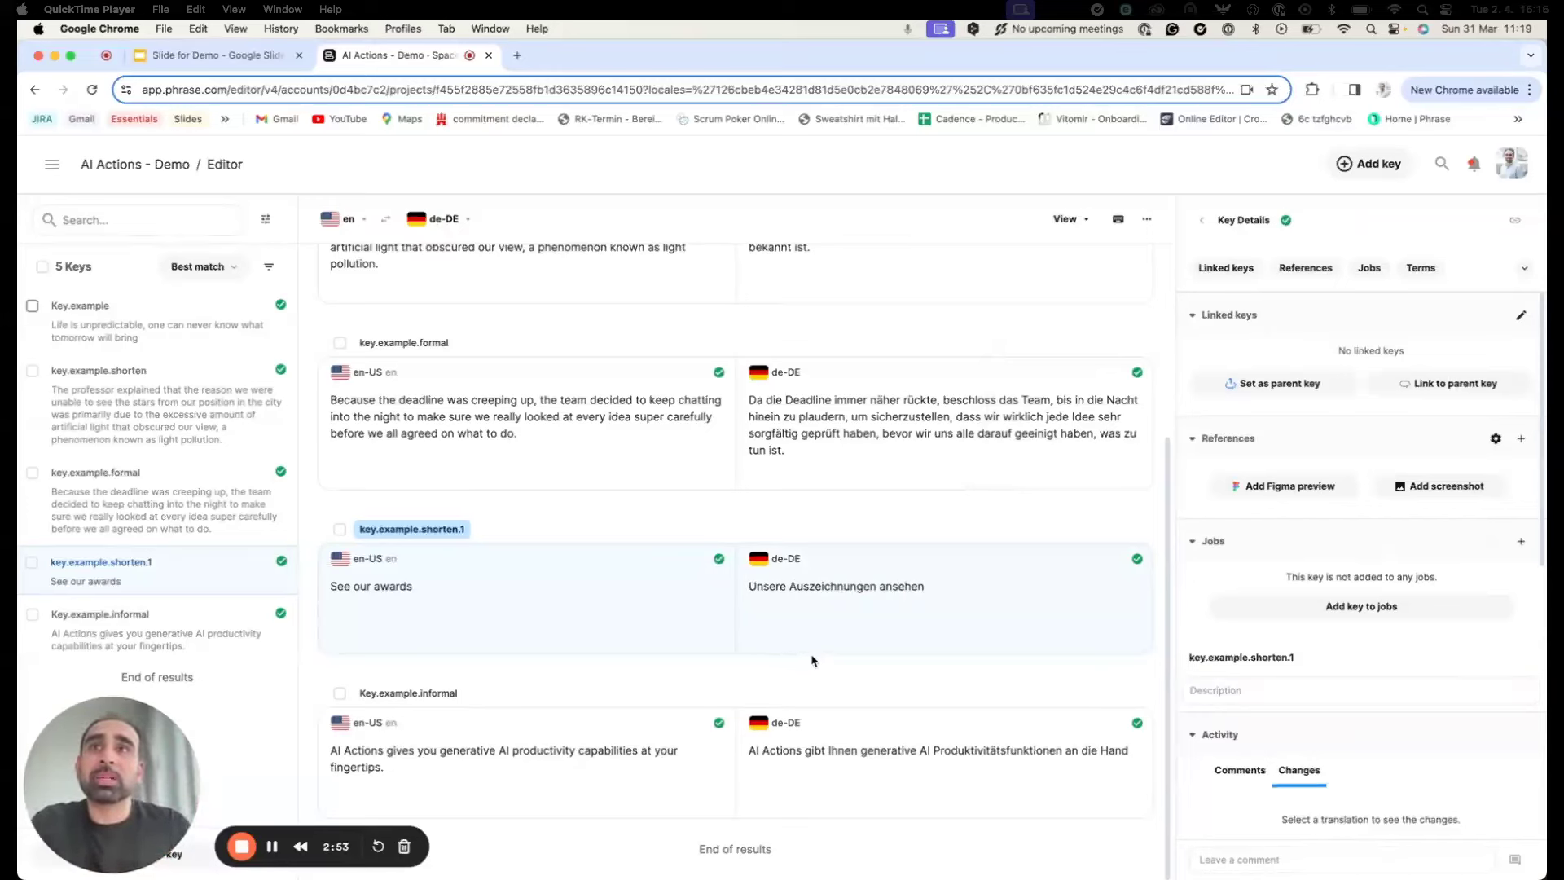
Step: Open Key.example.informal's German translation, glance at AI Actions without applying, and select 'Ihnen'
left_click(859, 786)
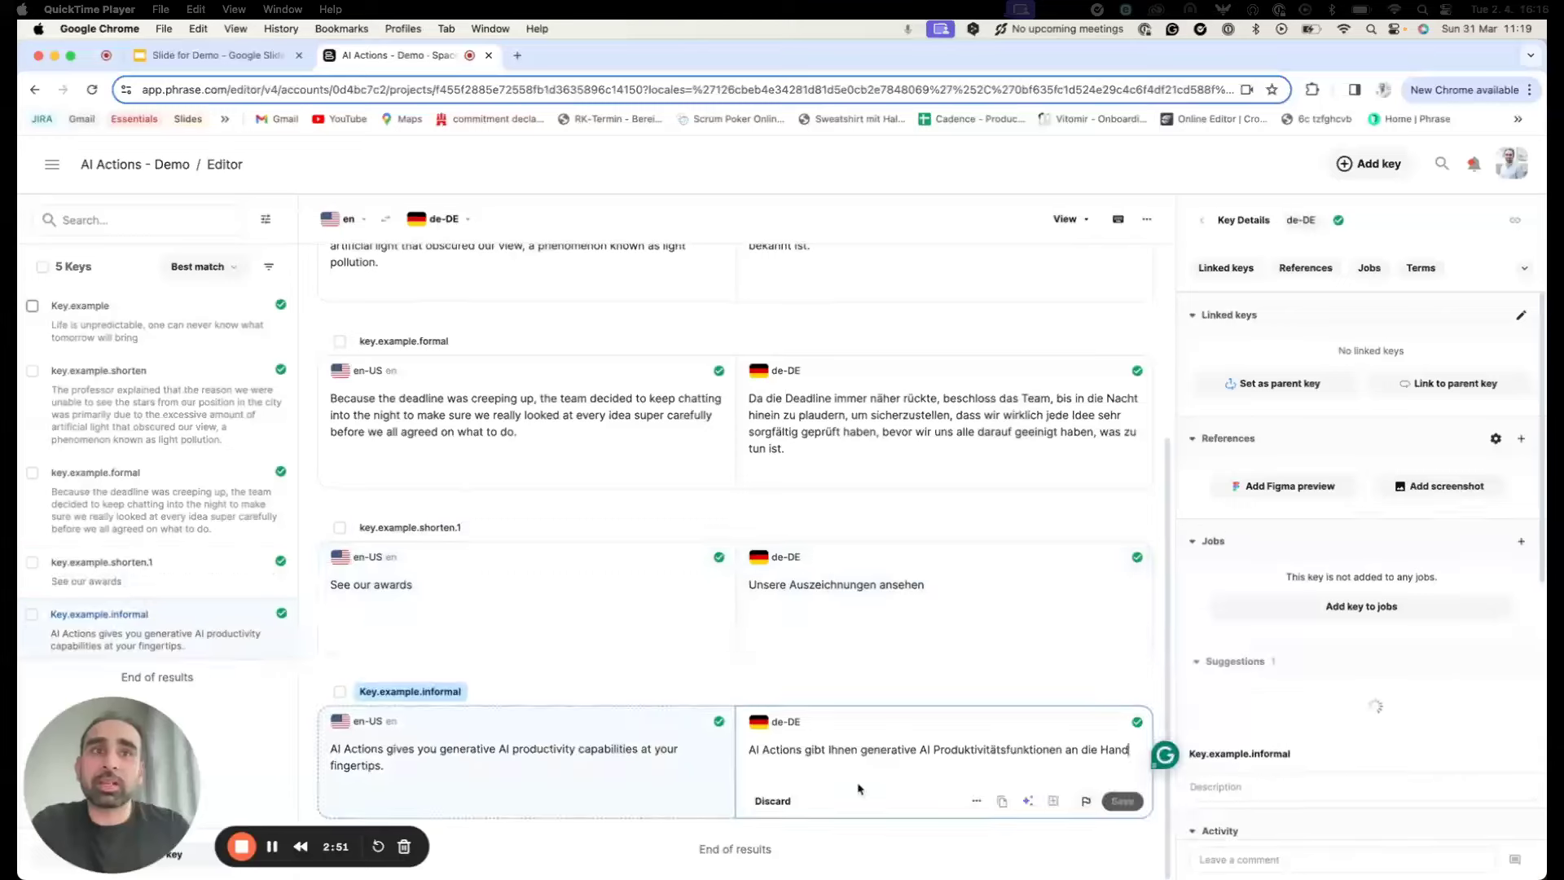
left_click(1028, 802)
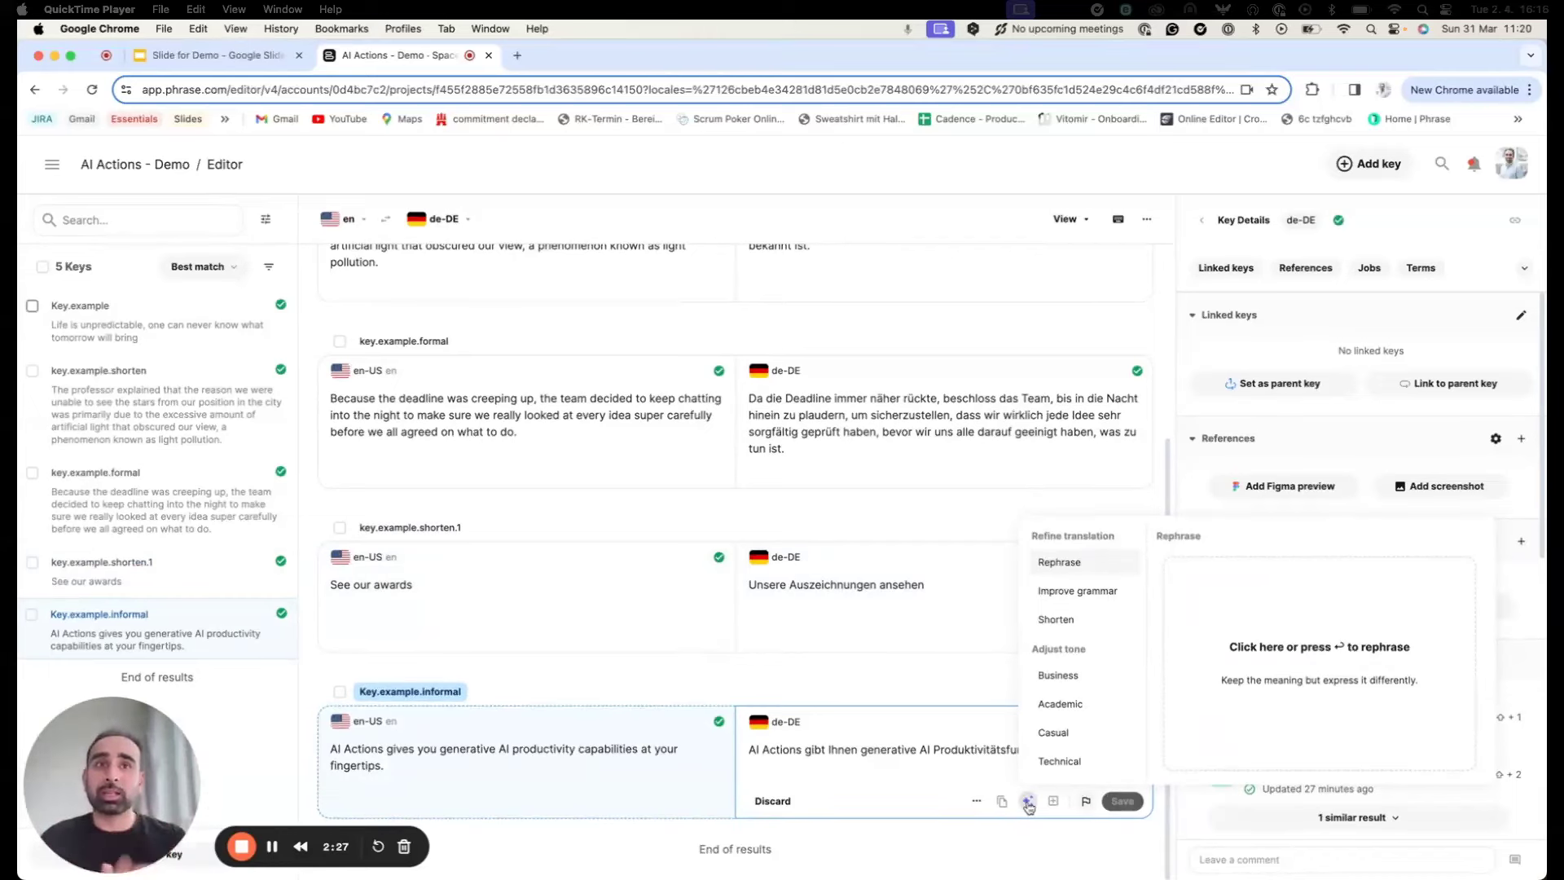
left_click(857, 751)
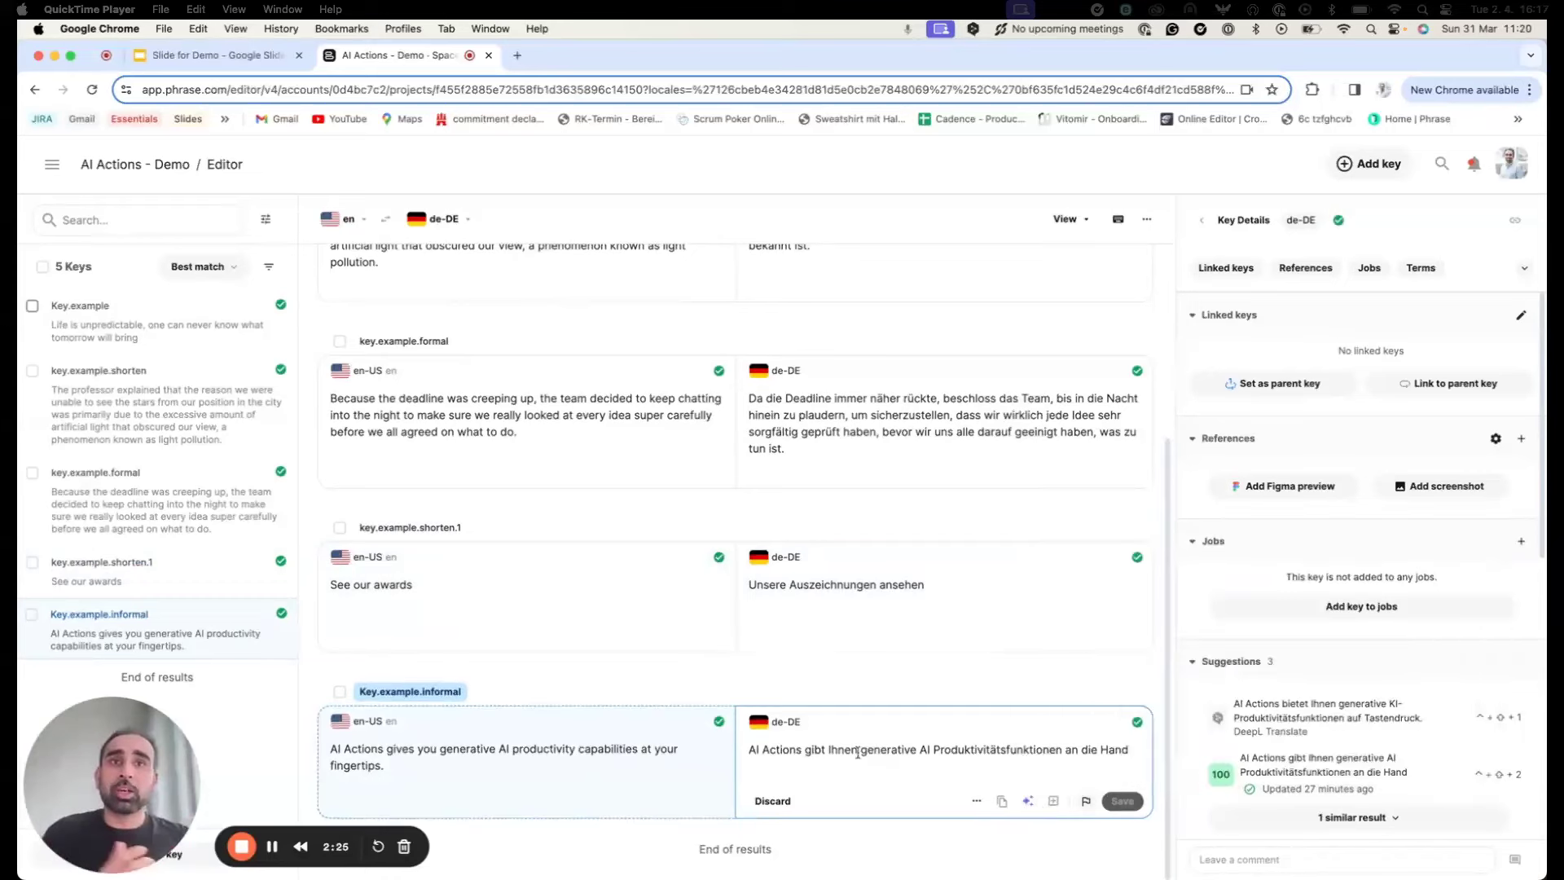
double_click(838, 749)
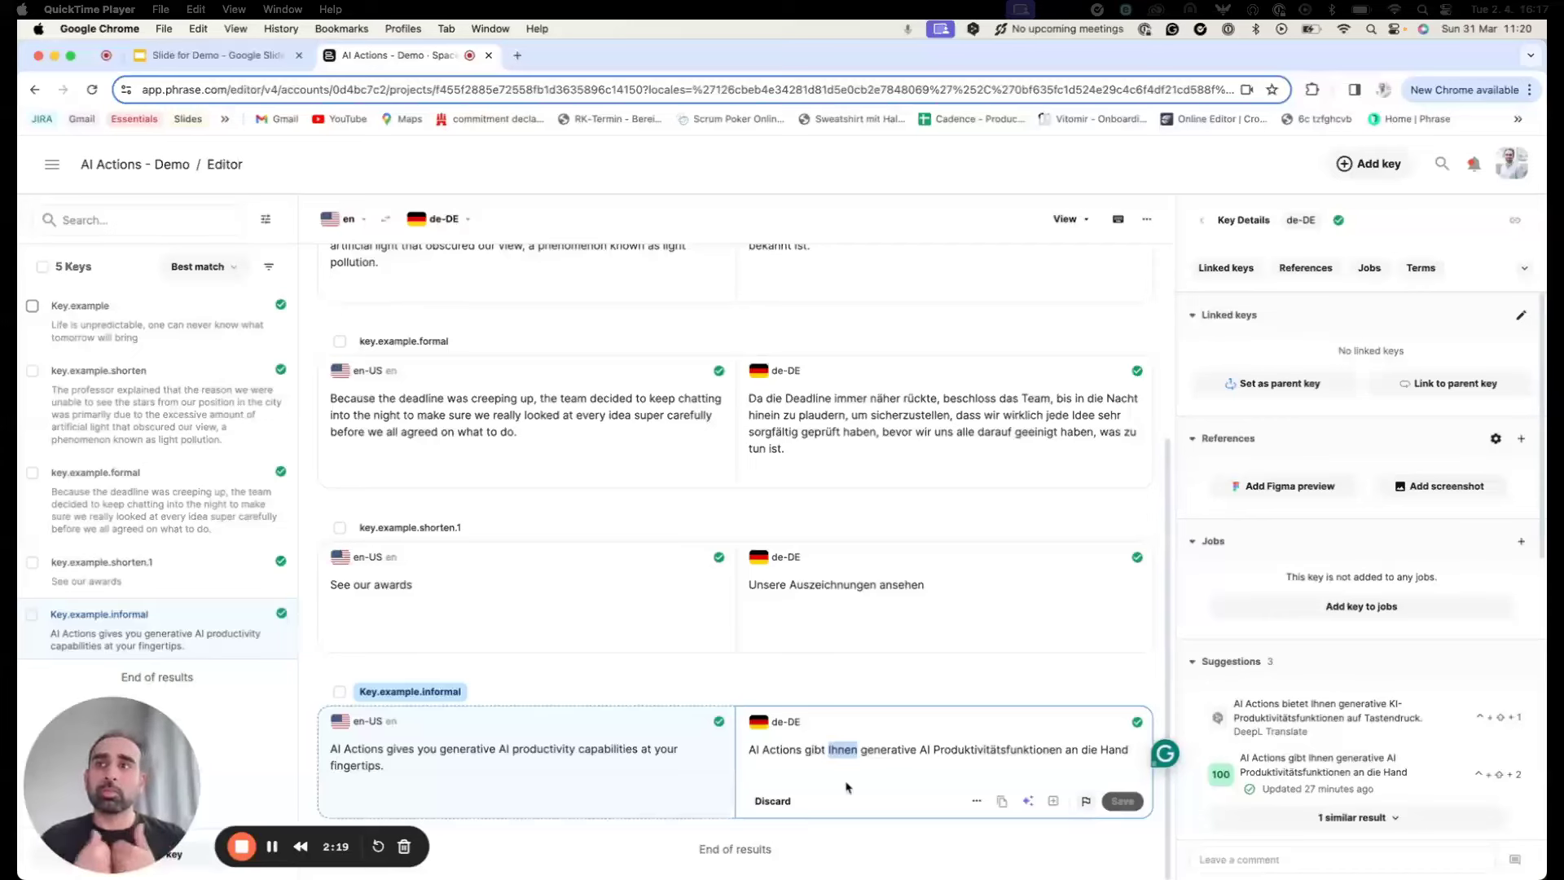
Step: Generate a casual-tone German version with AI Actions and highlight its informal word 'dich'
left_click(1028, 801)
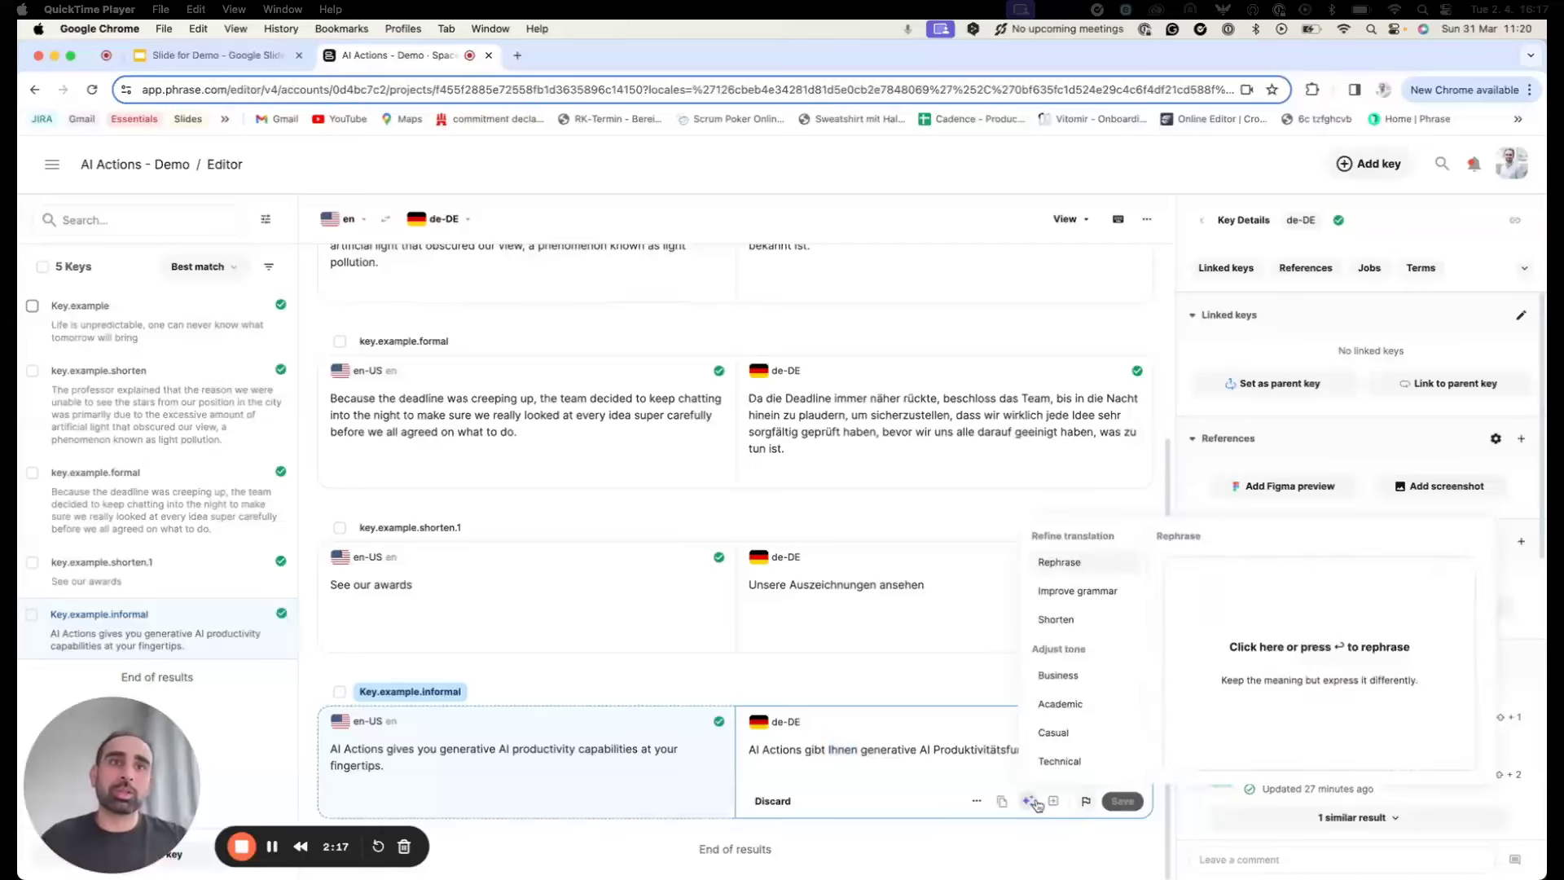
left_click(1077, 735)
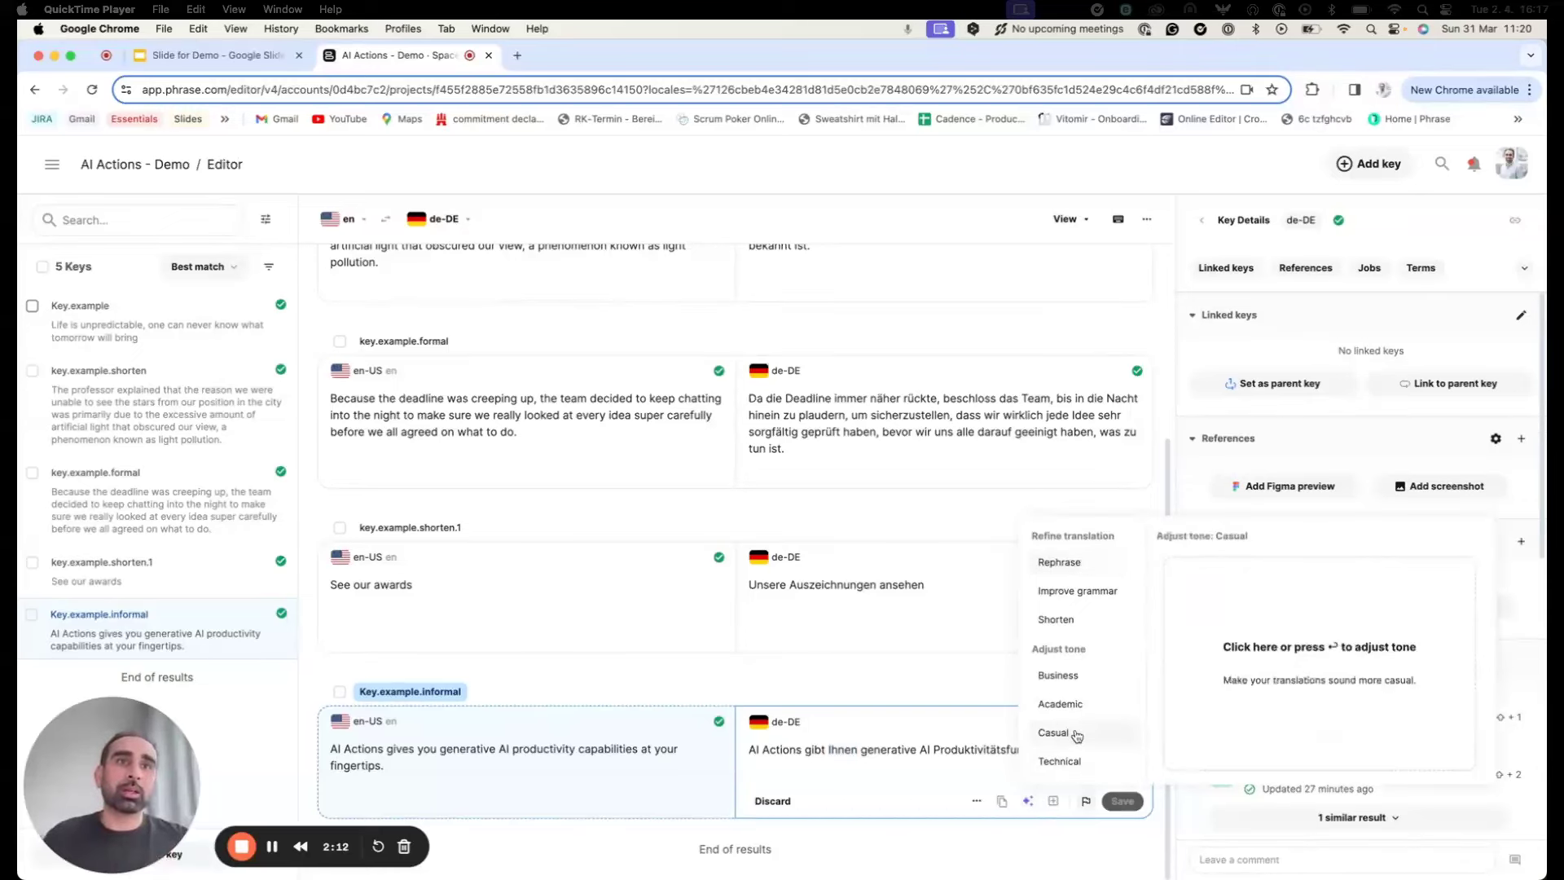
left_click(1302, 647)
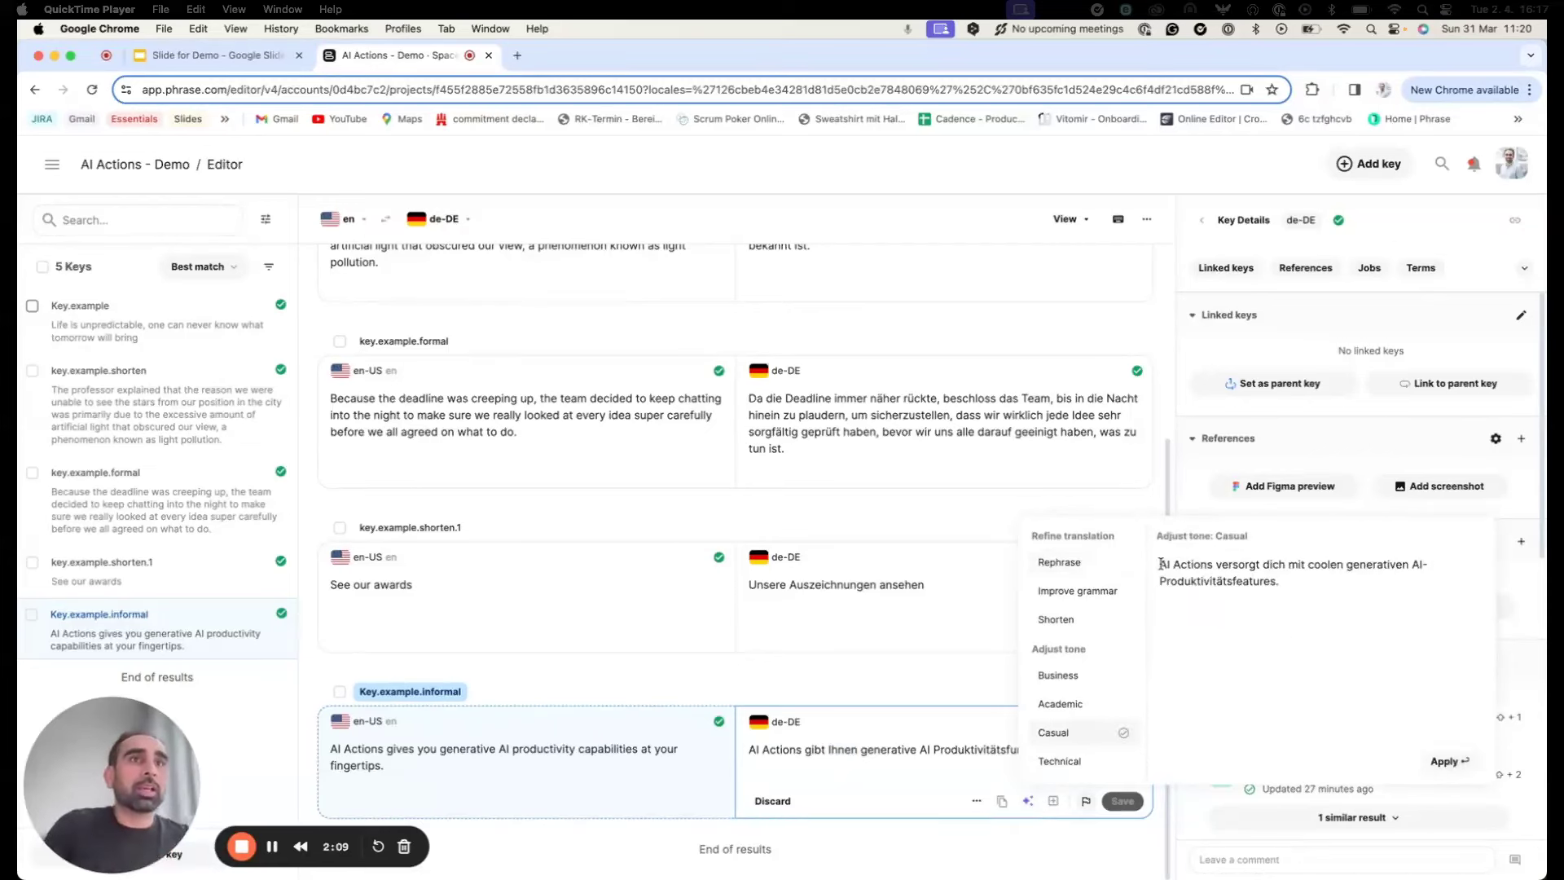
left_click_drag(1165, 564, 1313, 591)
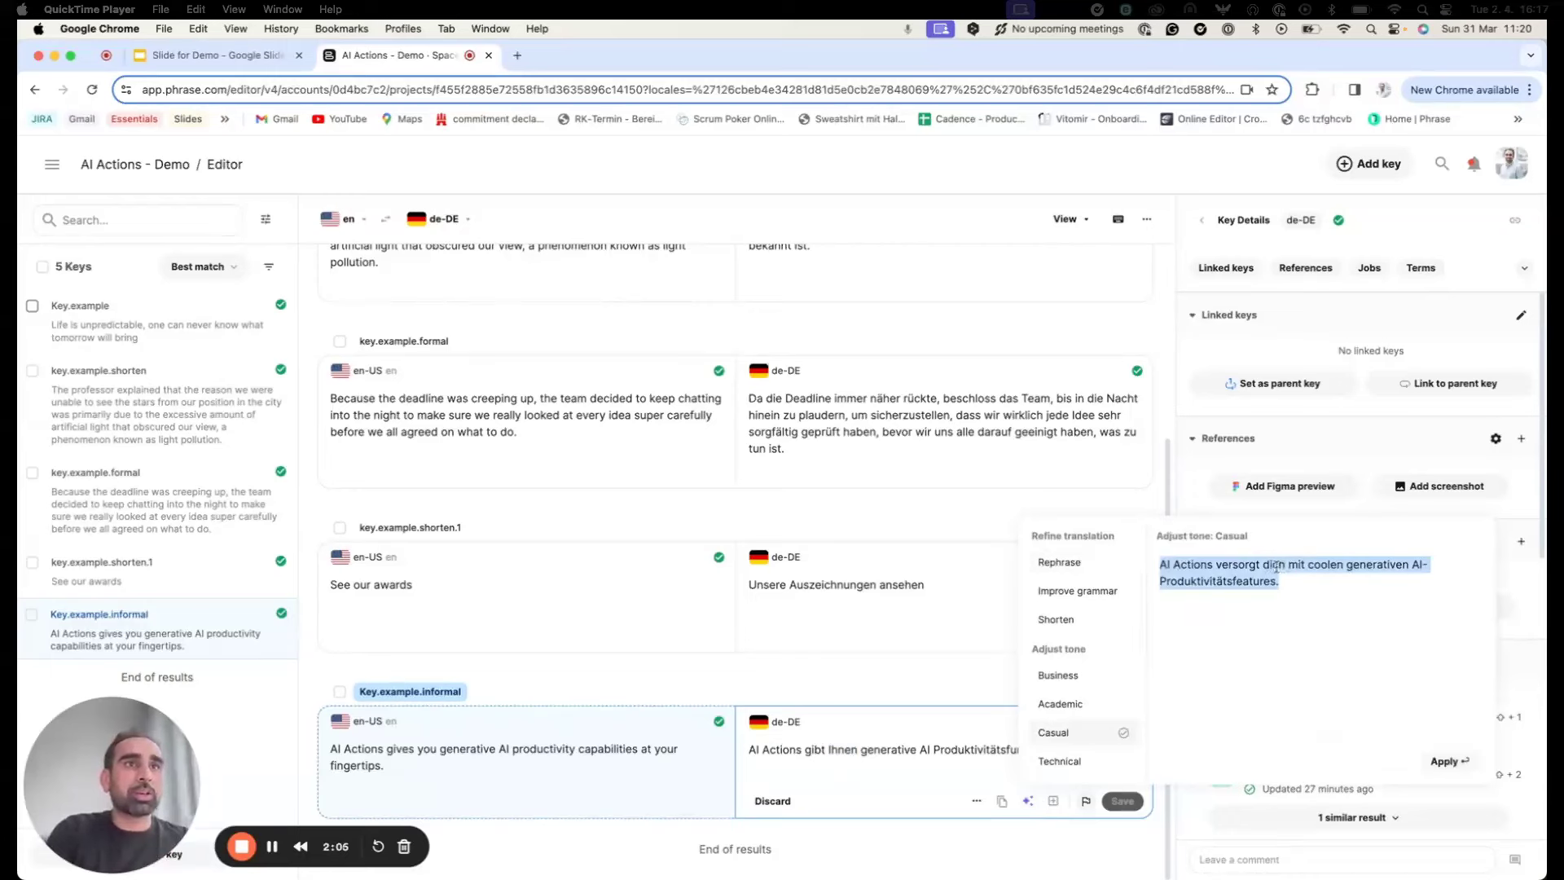
double_click(1274, 565)
left_click(1299, 604)
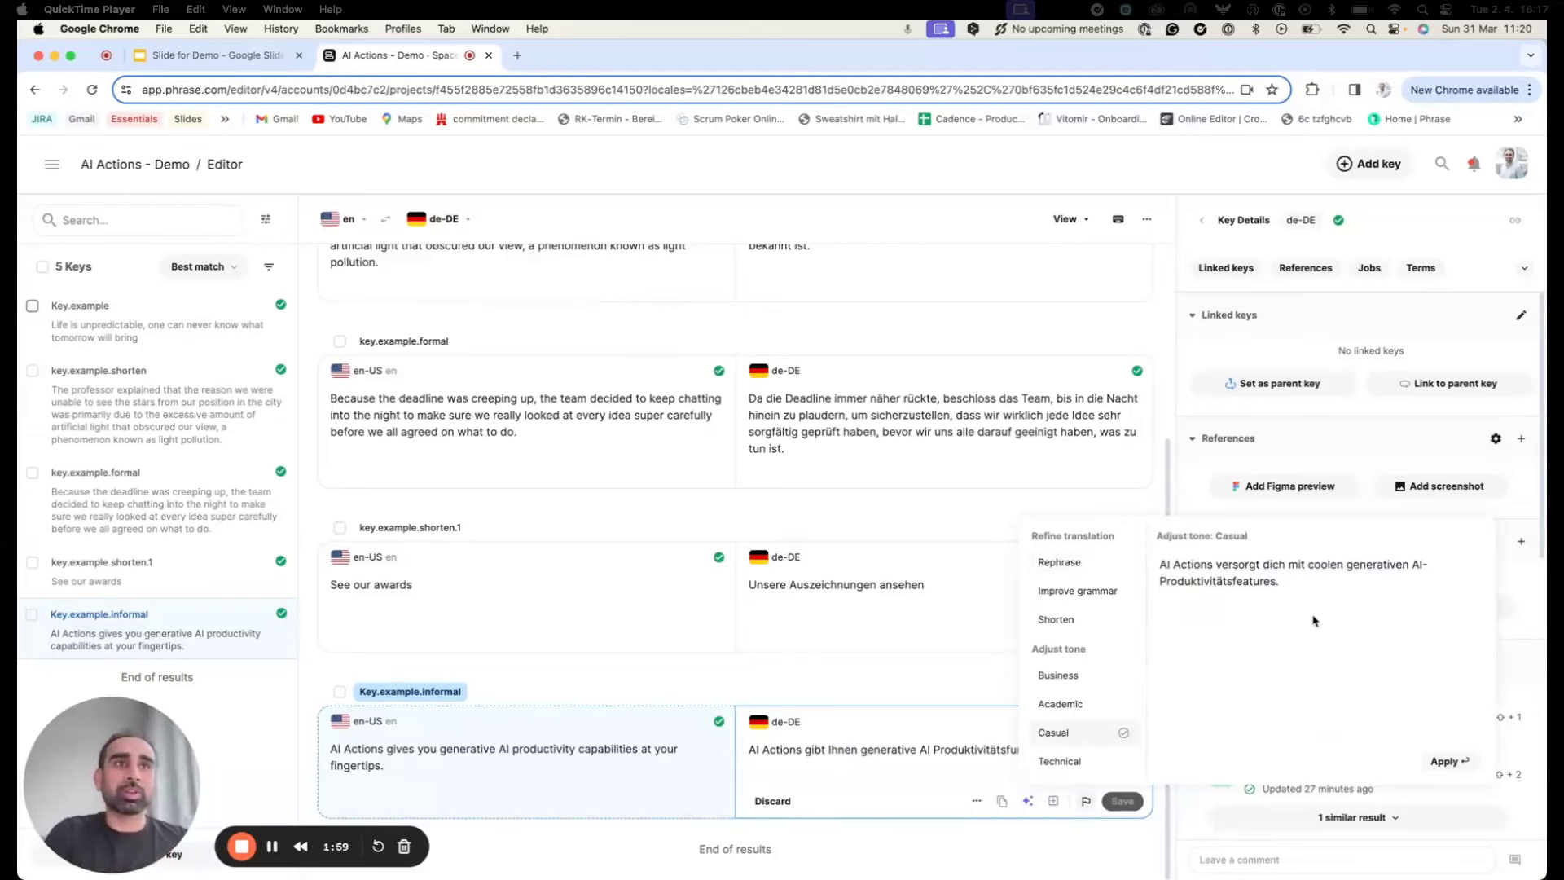
Step: Apply the casual rephrasing 'AI Actions versorgt dich mit coolen…' and save it
left_click(1447, 761)
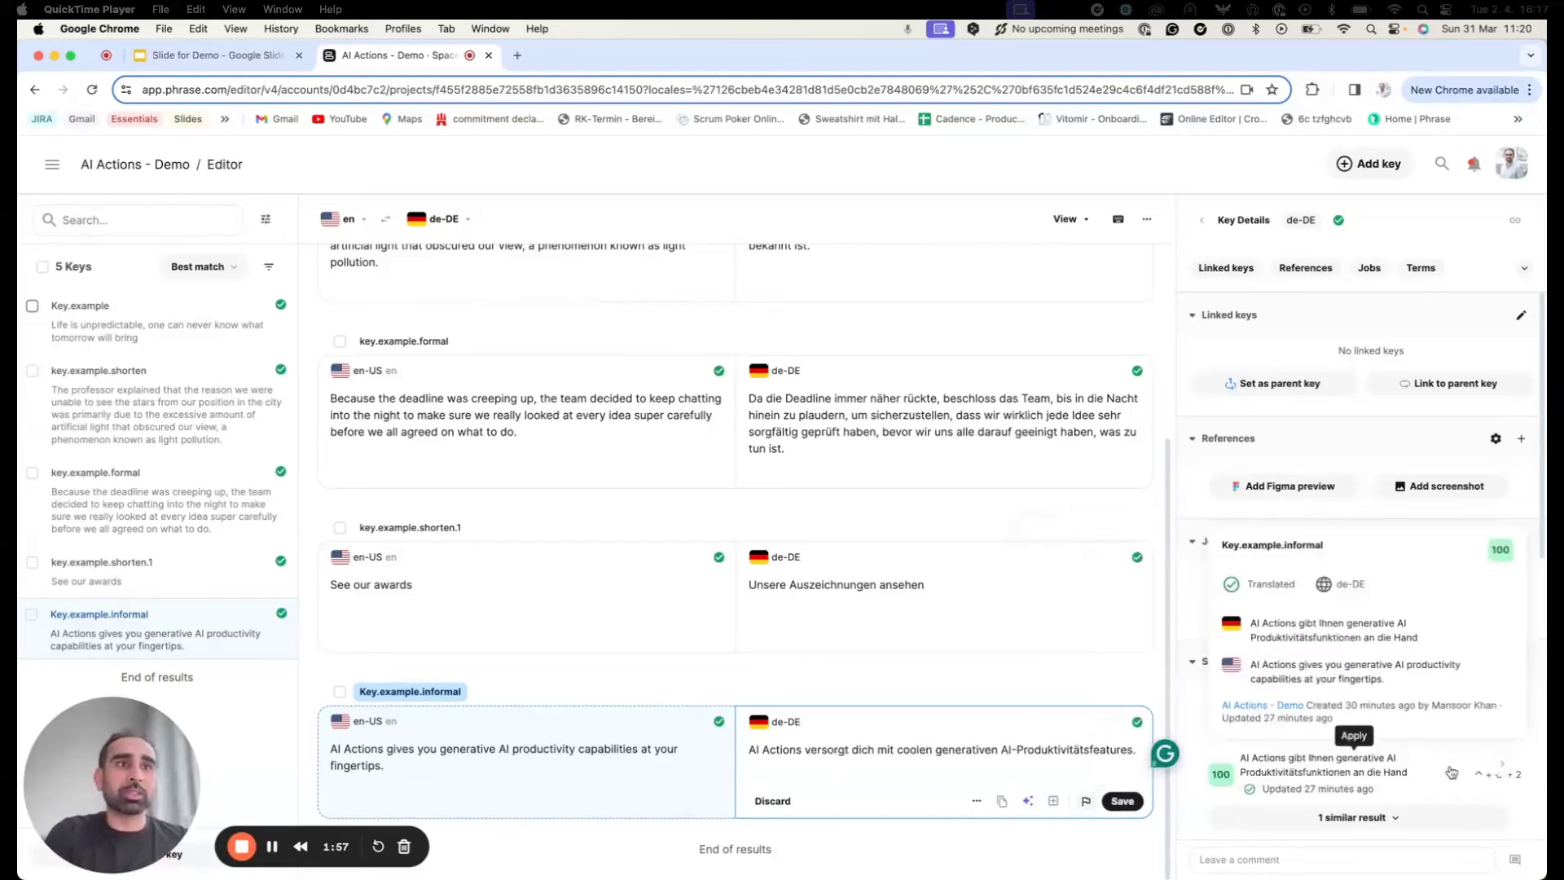
left_click(1120, 802)
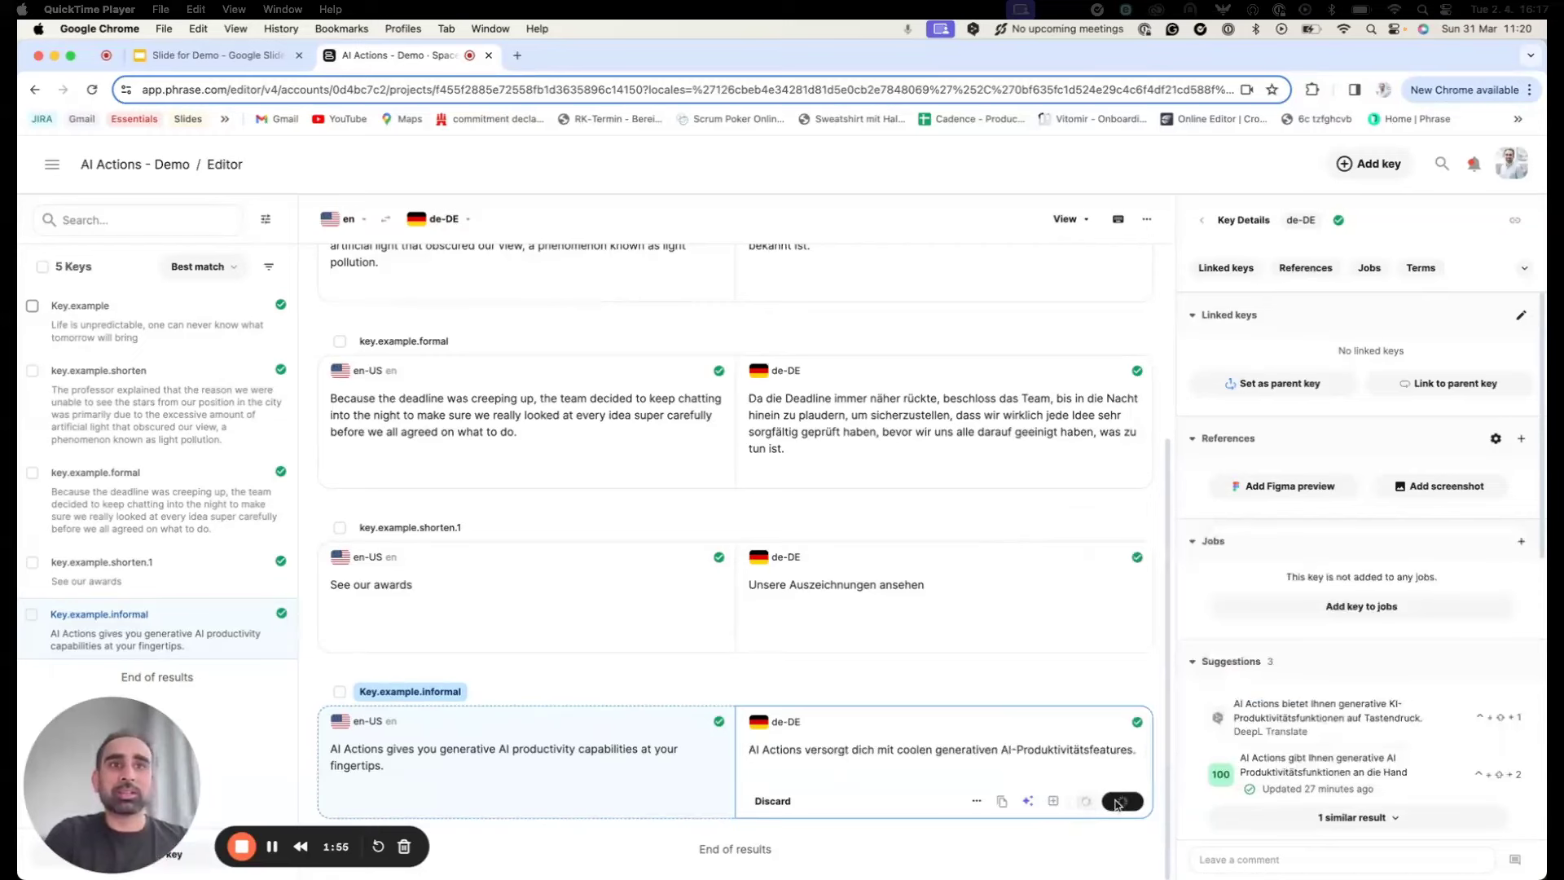
left_click(787, 802)
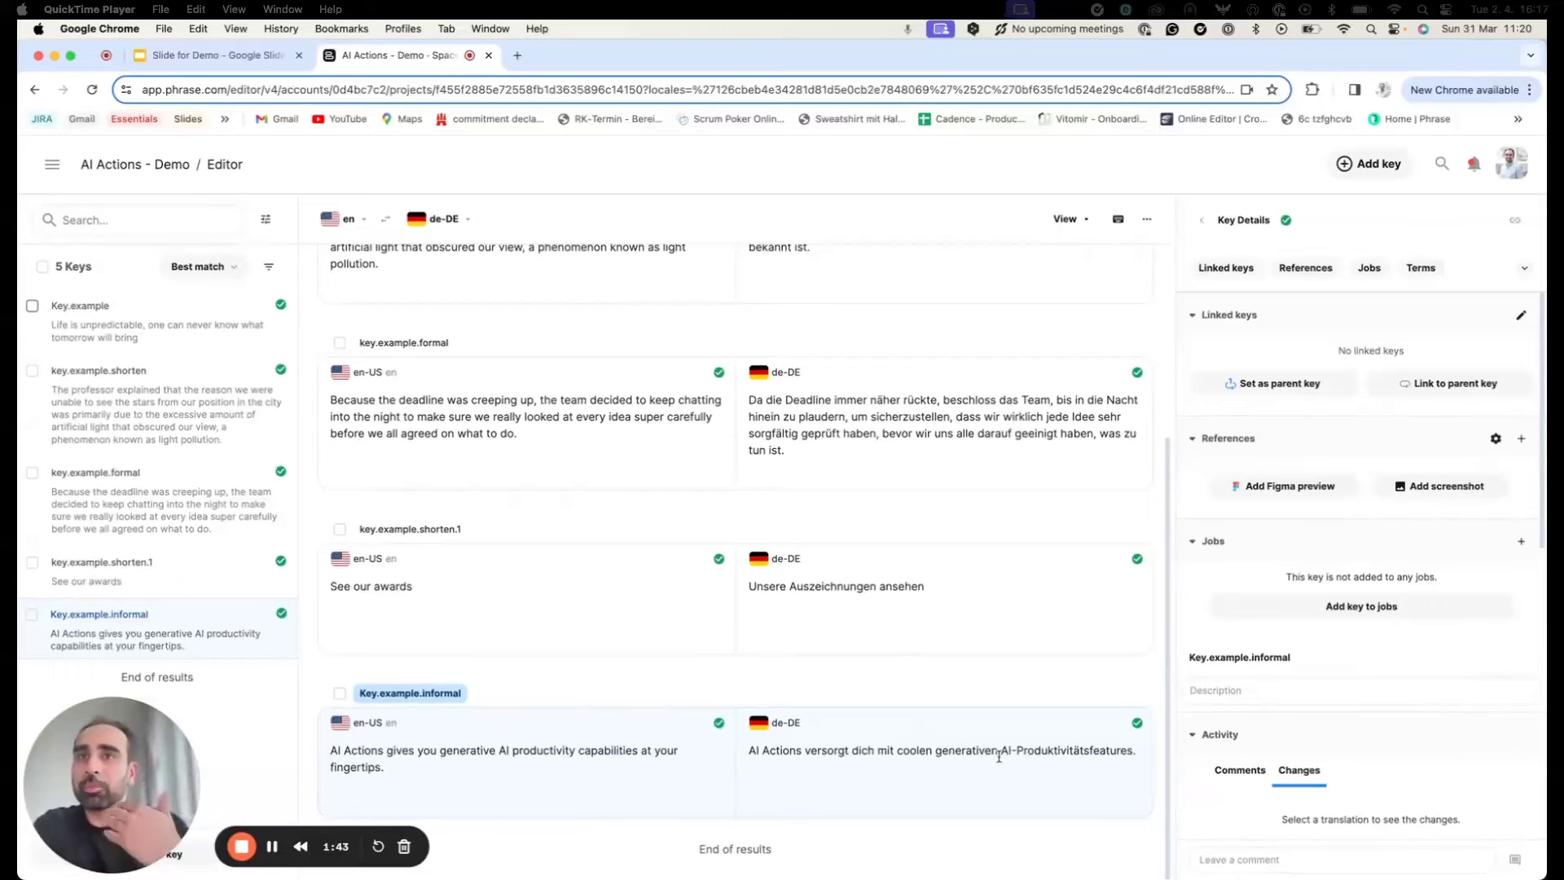
Step: Open key.example.formal's German translation for editing and show its AI Actions refinement options
scroll(999, 757, "up", 3)
left_click(936, 668)
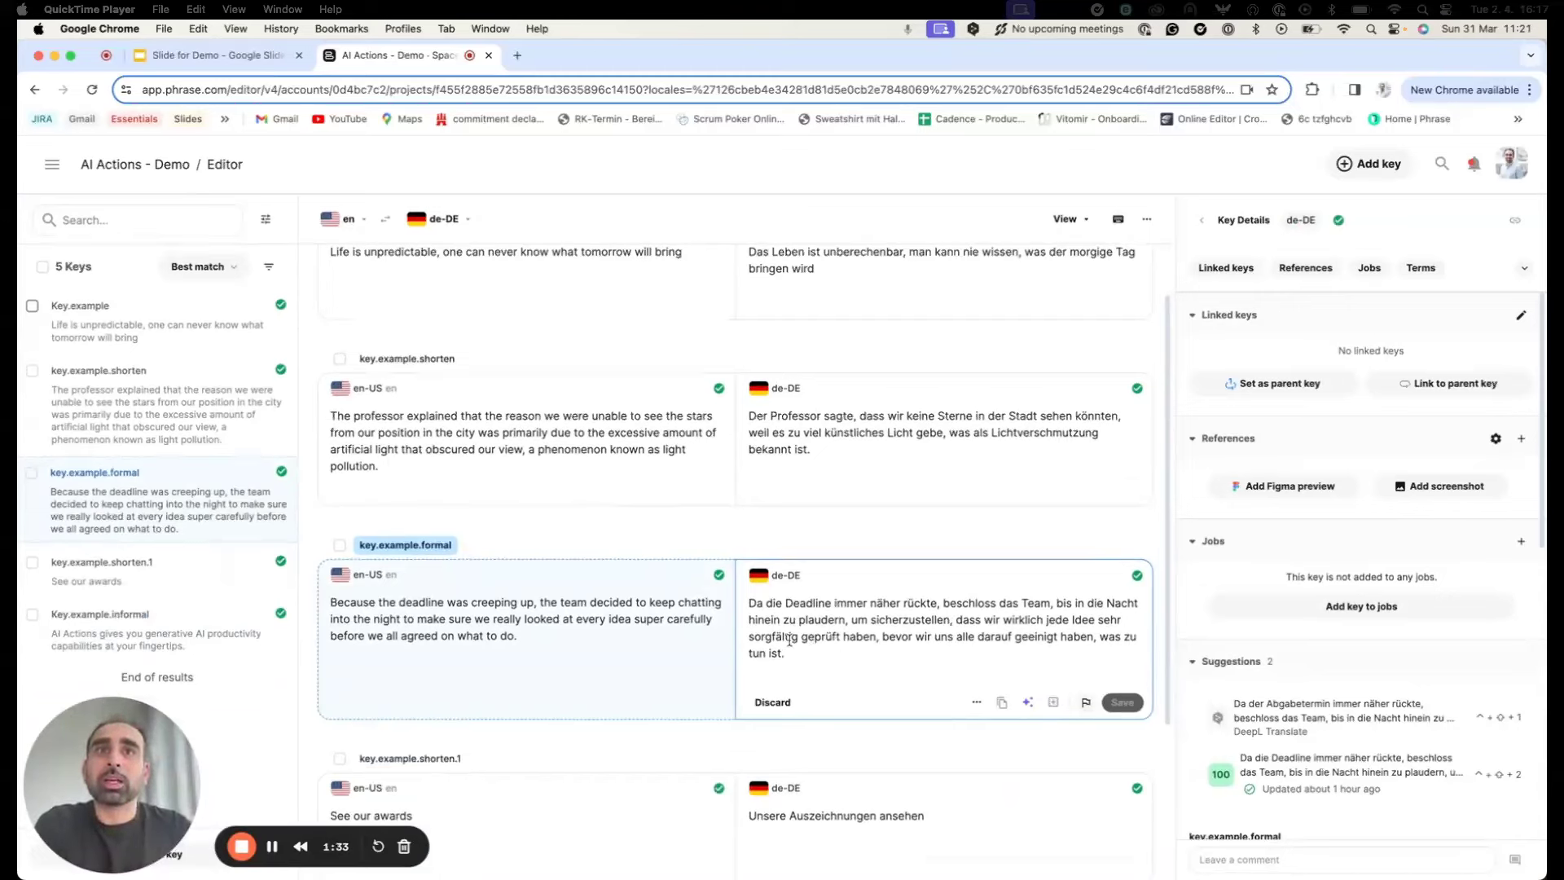
left_click_drag(791, 653, 750, 605)
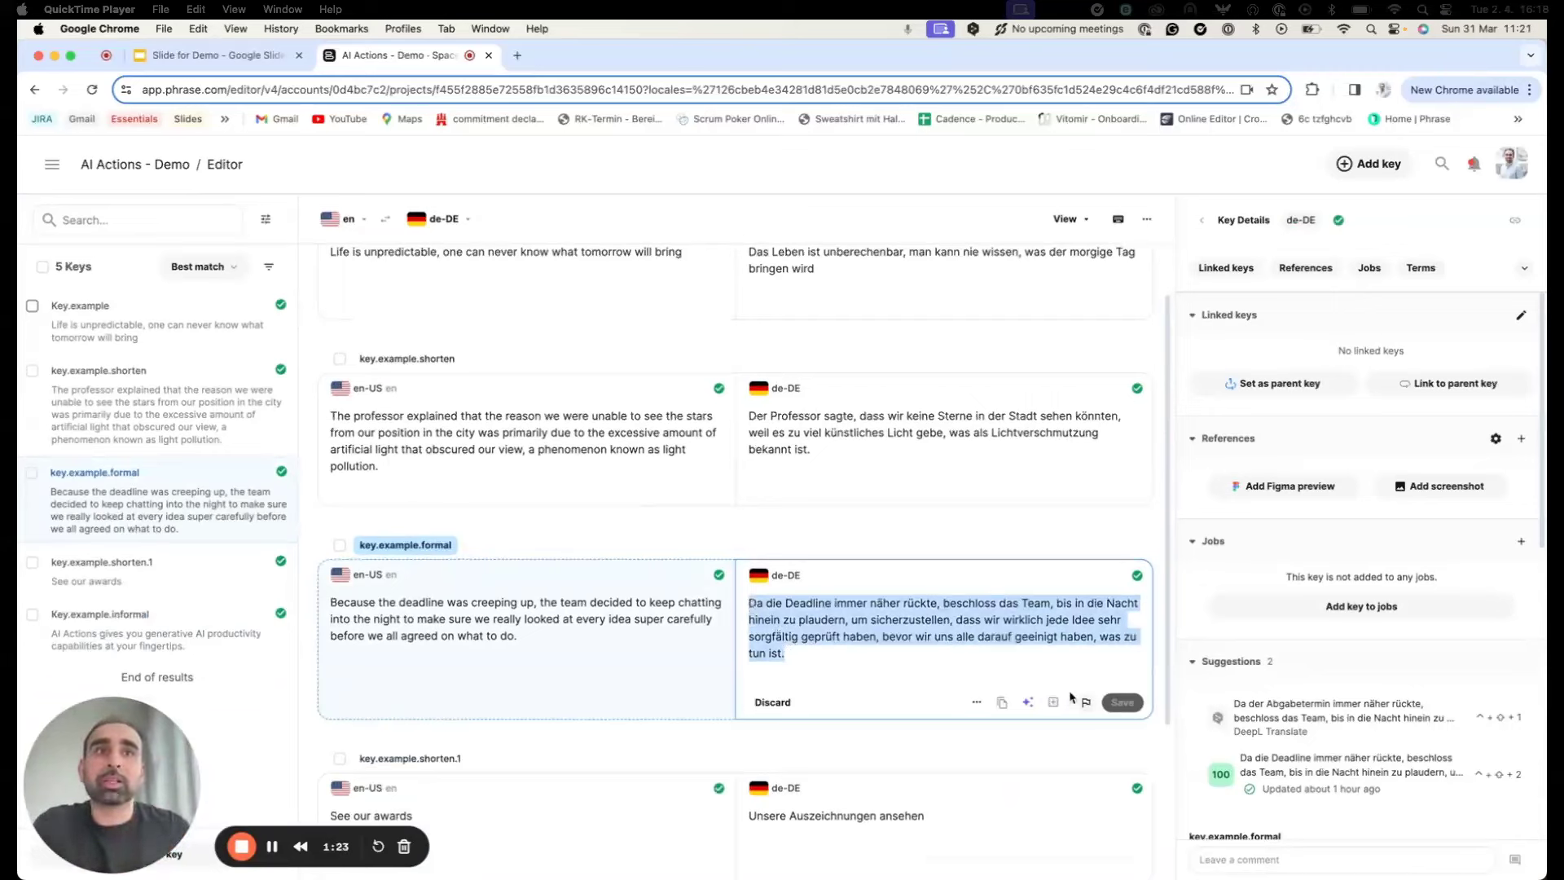
left_click(989, 670)
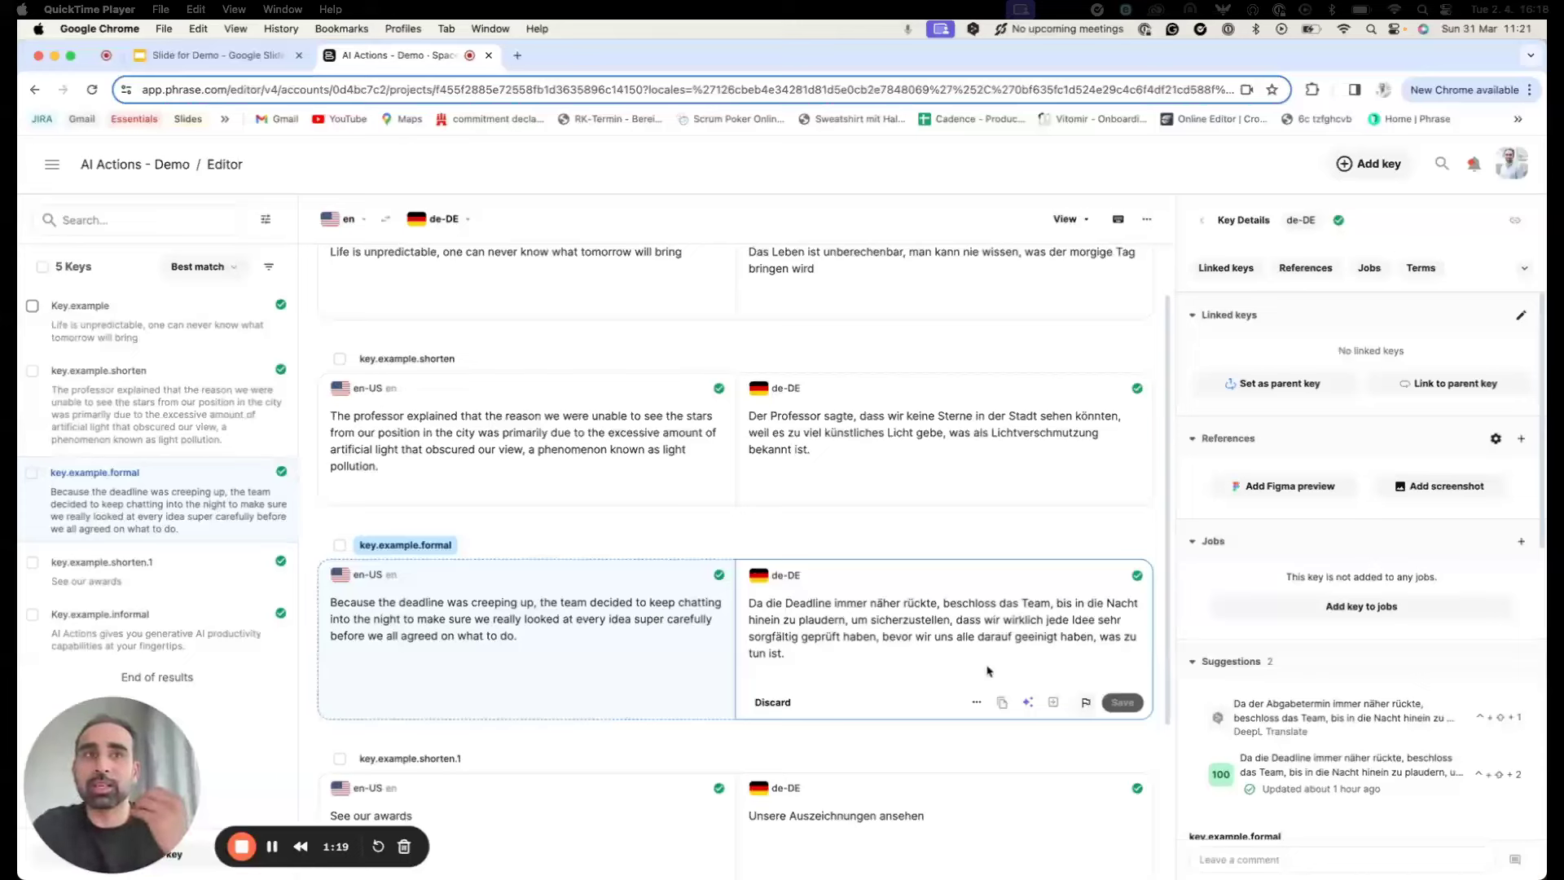
left_click(1028, 702)
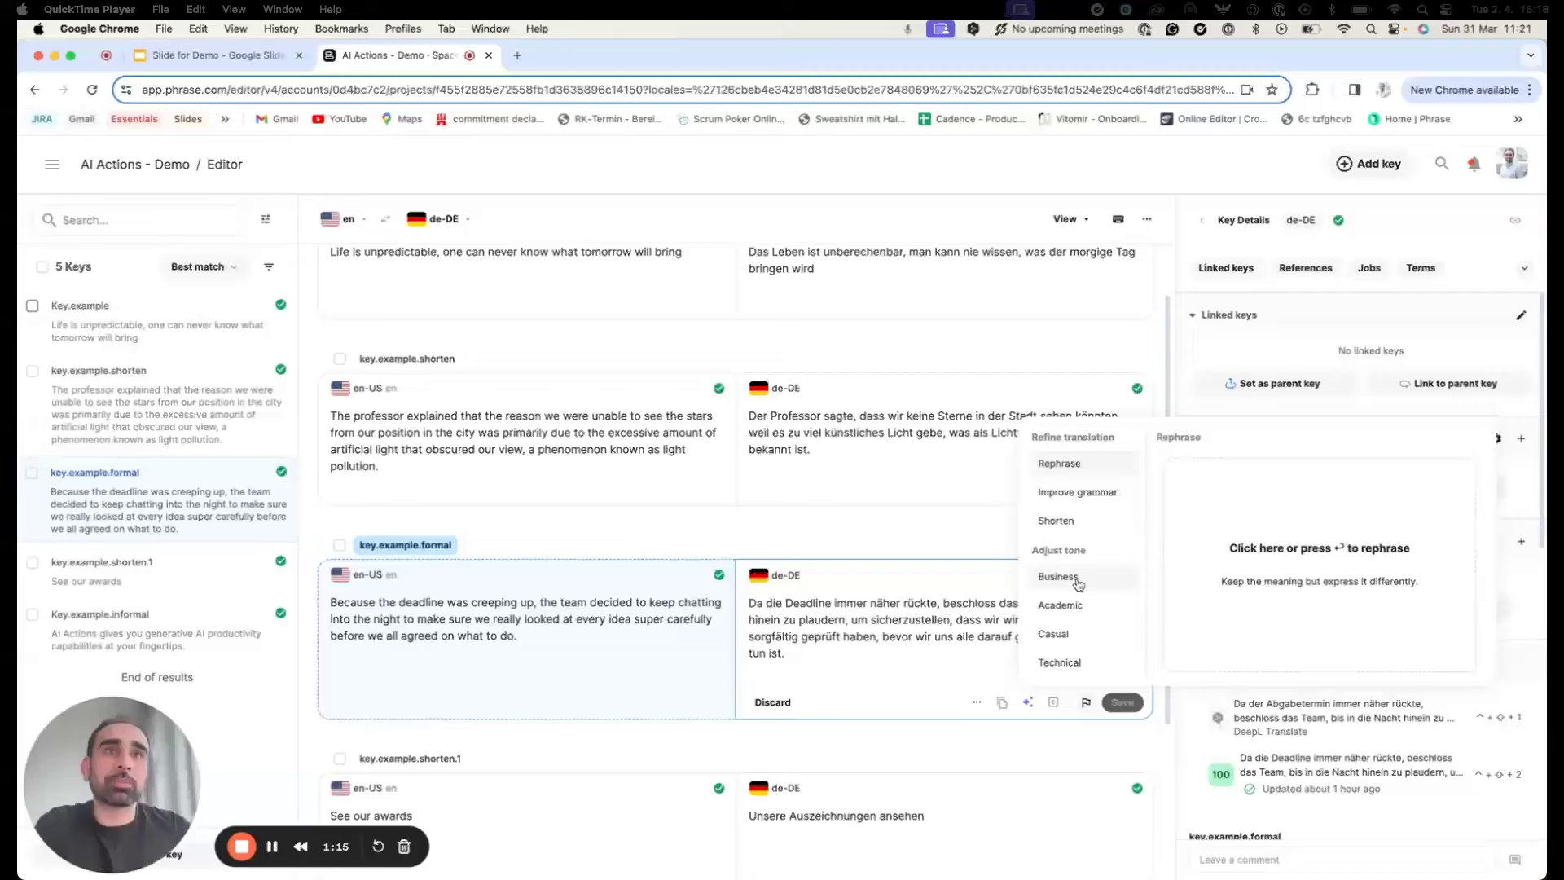
Step: Rewrite key.example.formal's German text in Business tone, apply it, and save the translation
left_click(1077, 580)
left_click(1264, 537)
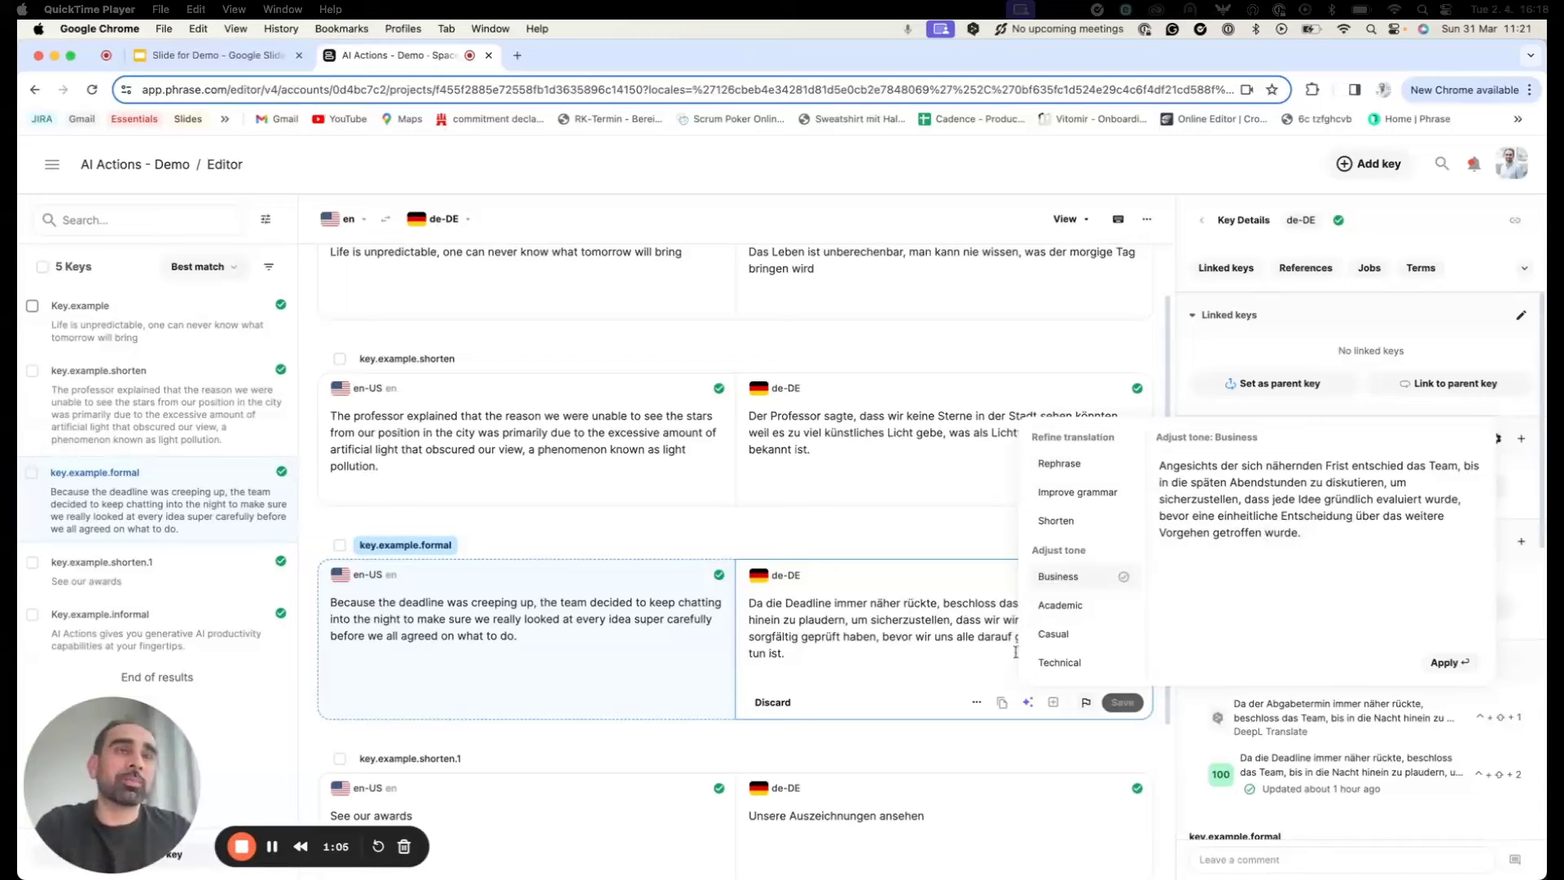
left_click(1452, 665)
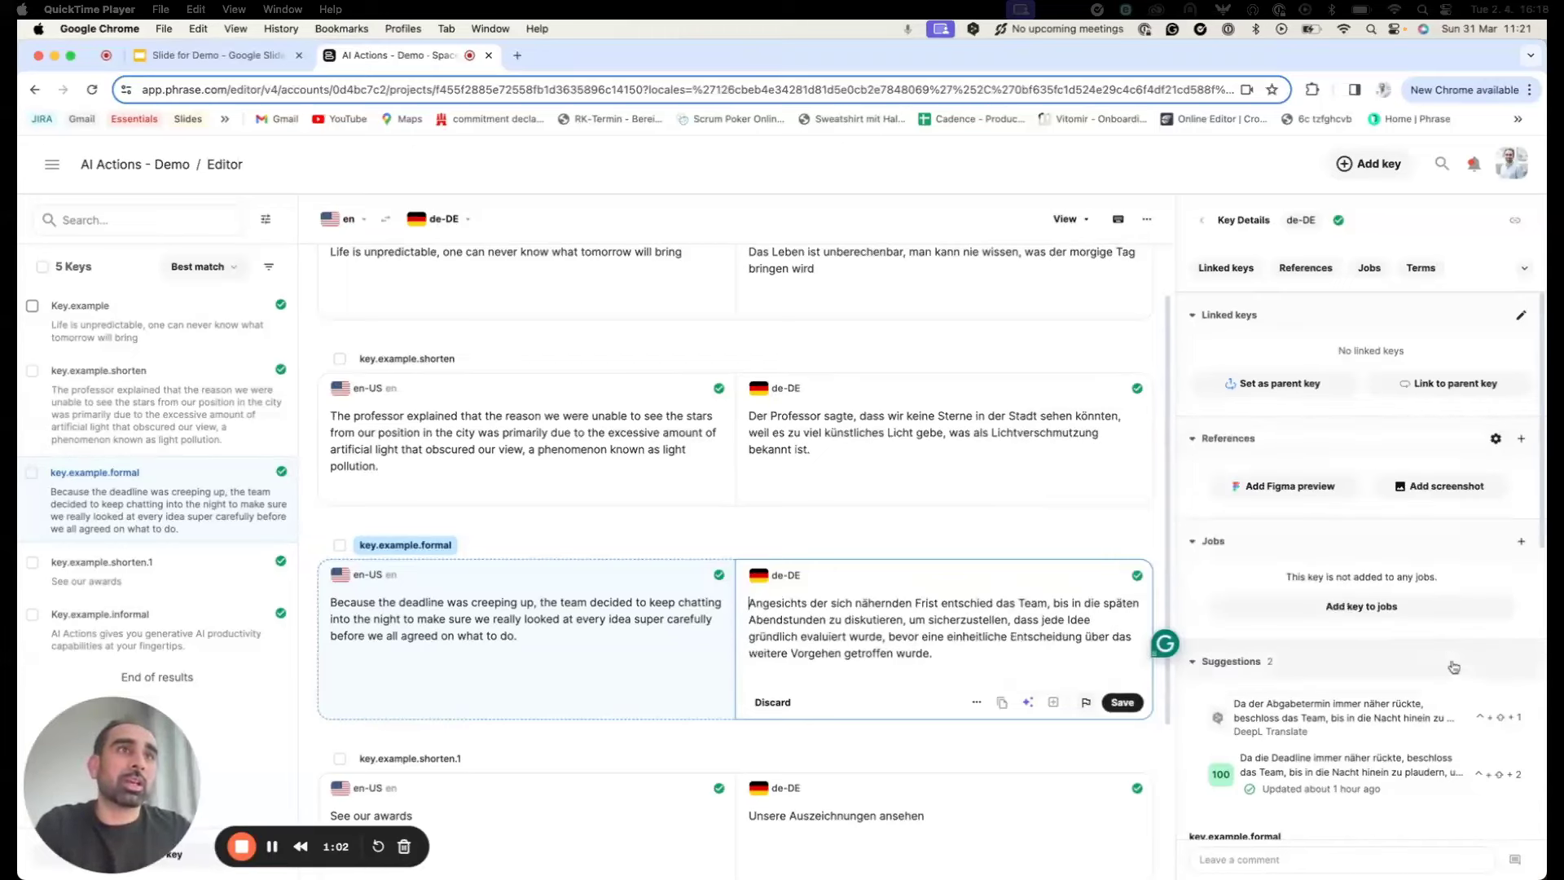
left_click(1121, 704)
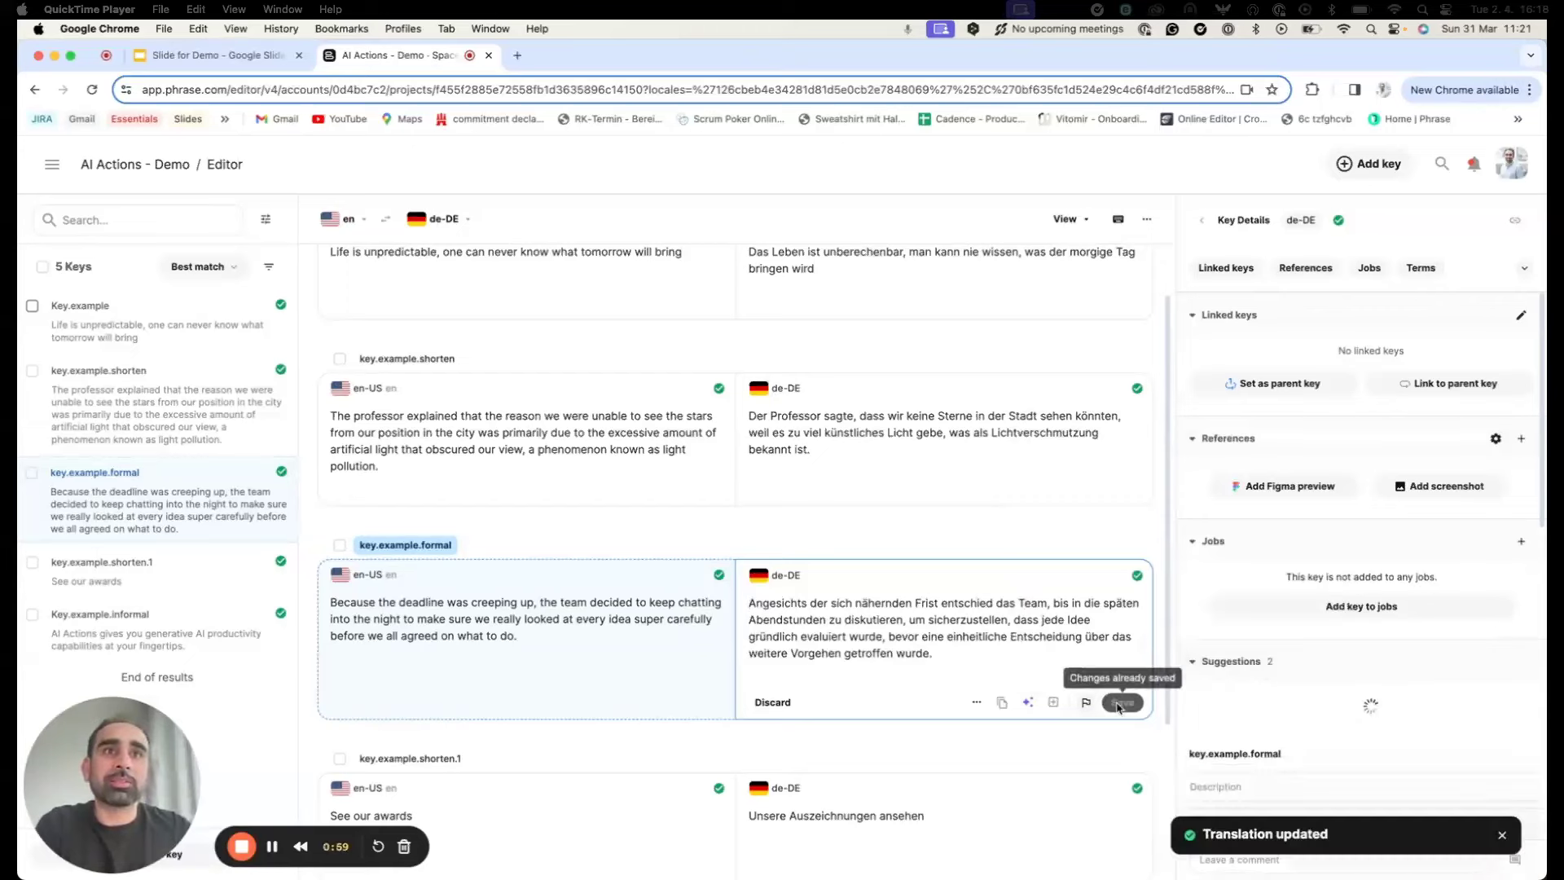
left_click(772, 701)
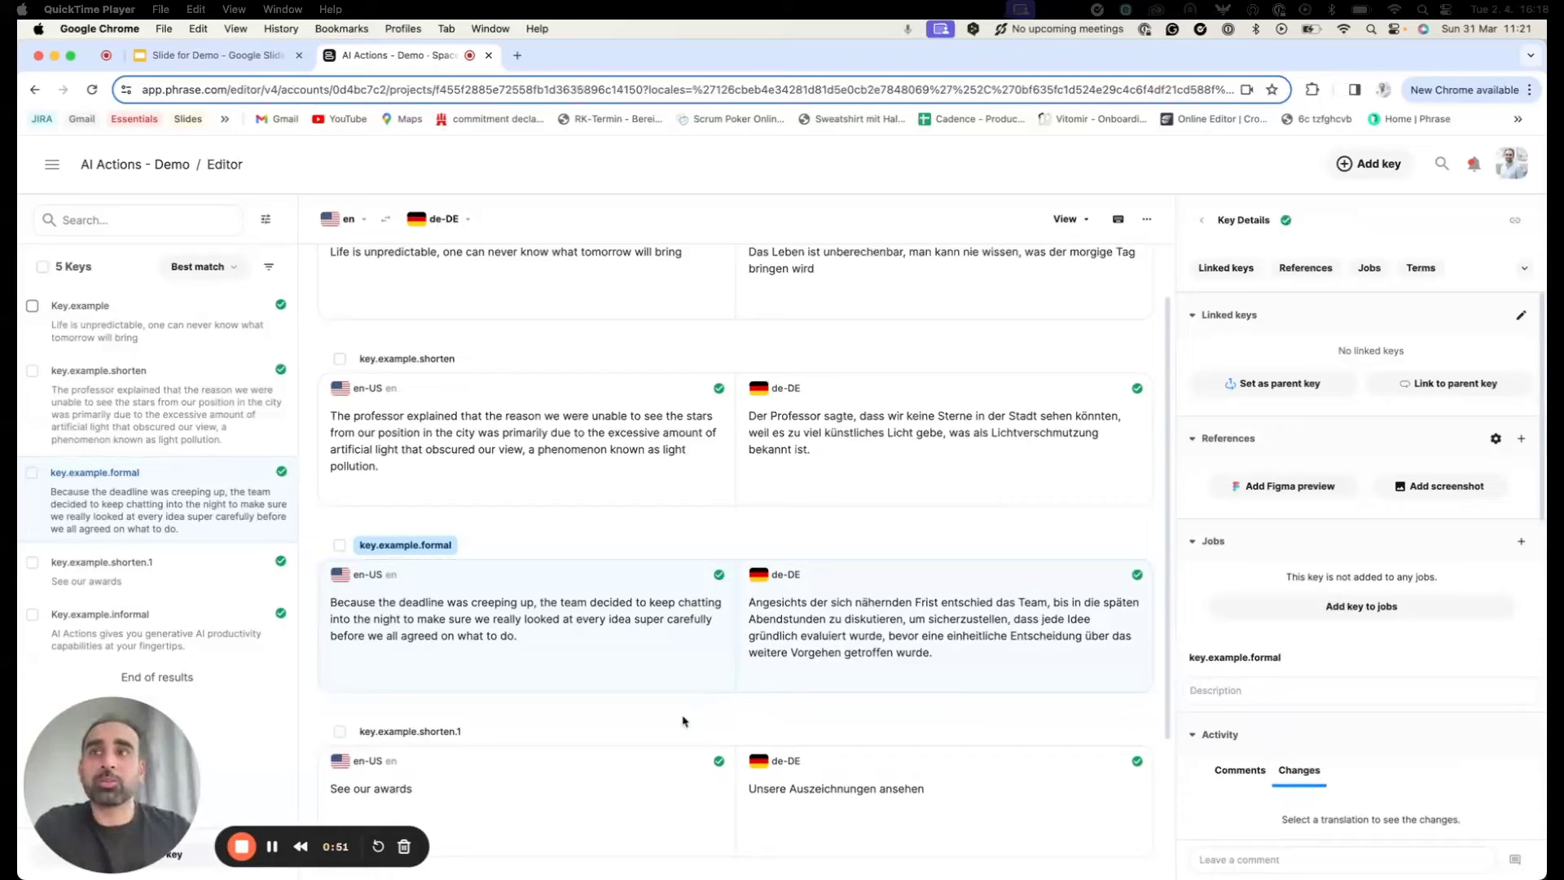
left_click(652, 637)
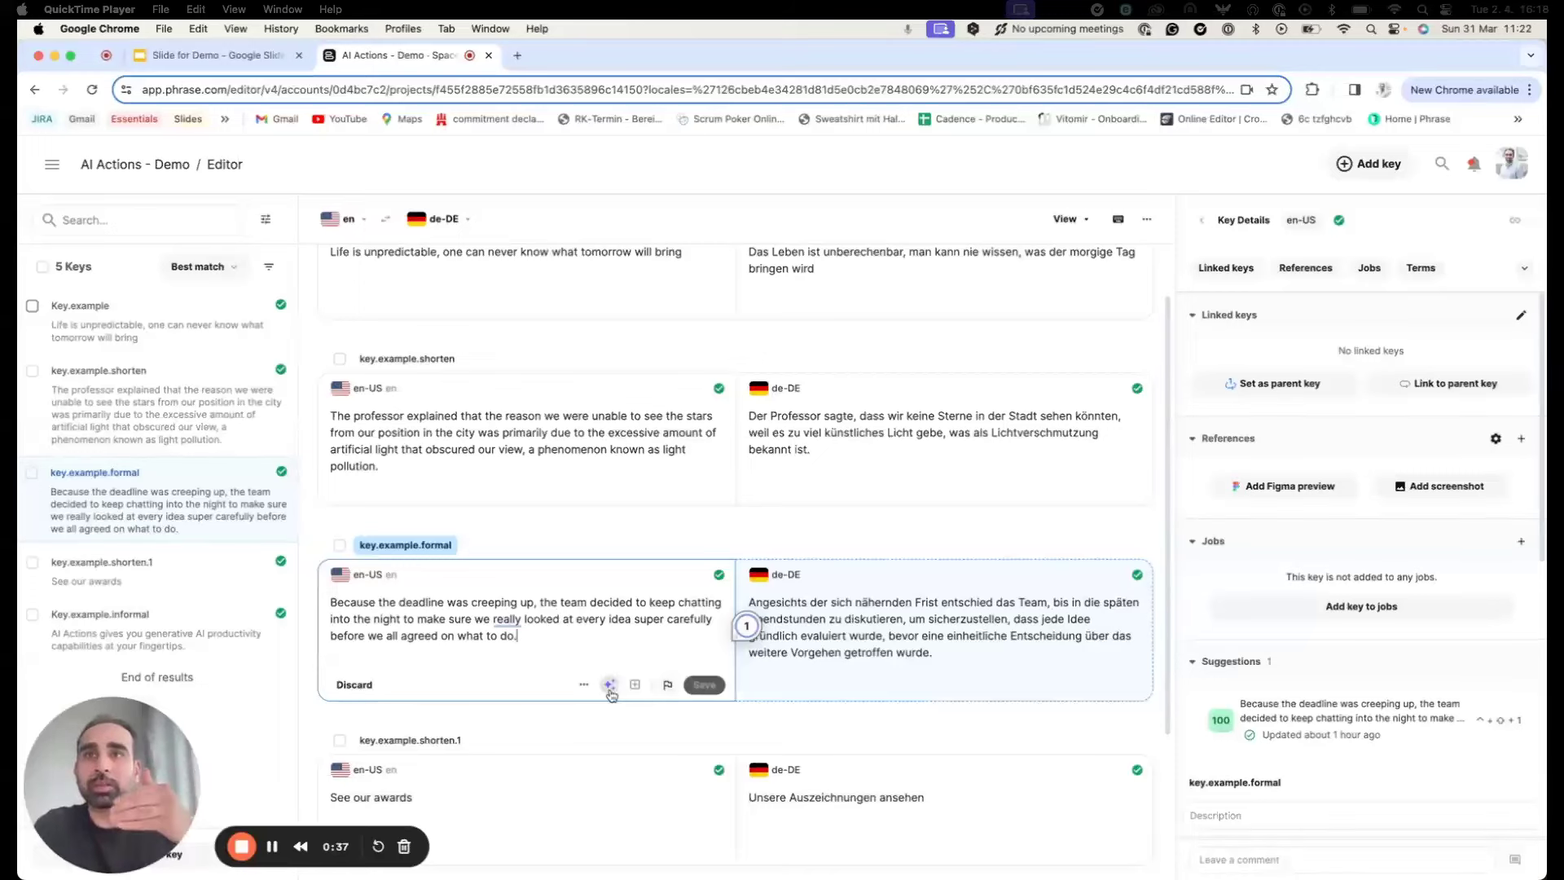
scroll(611, 694, "up", 2)
scroll(611, 694, "down", 5)
left_click(366, 570)
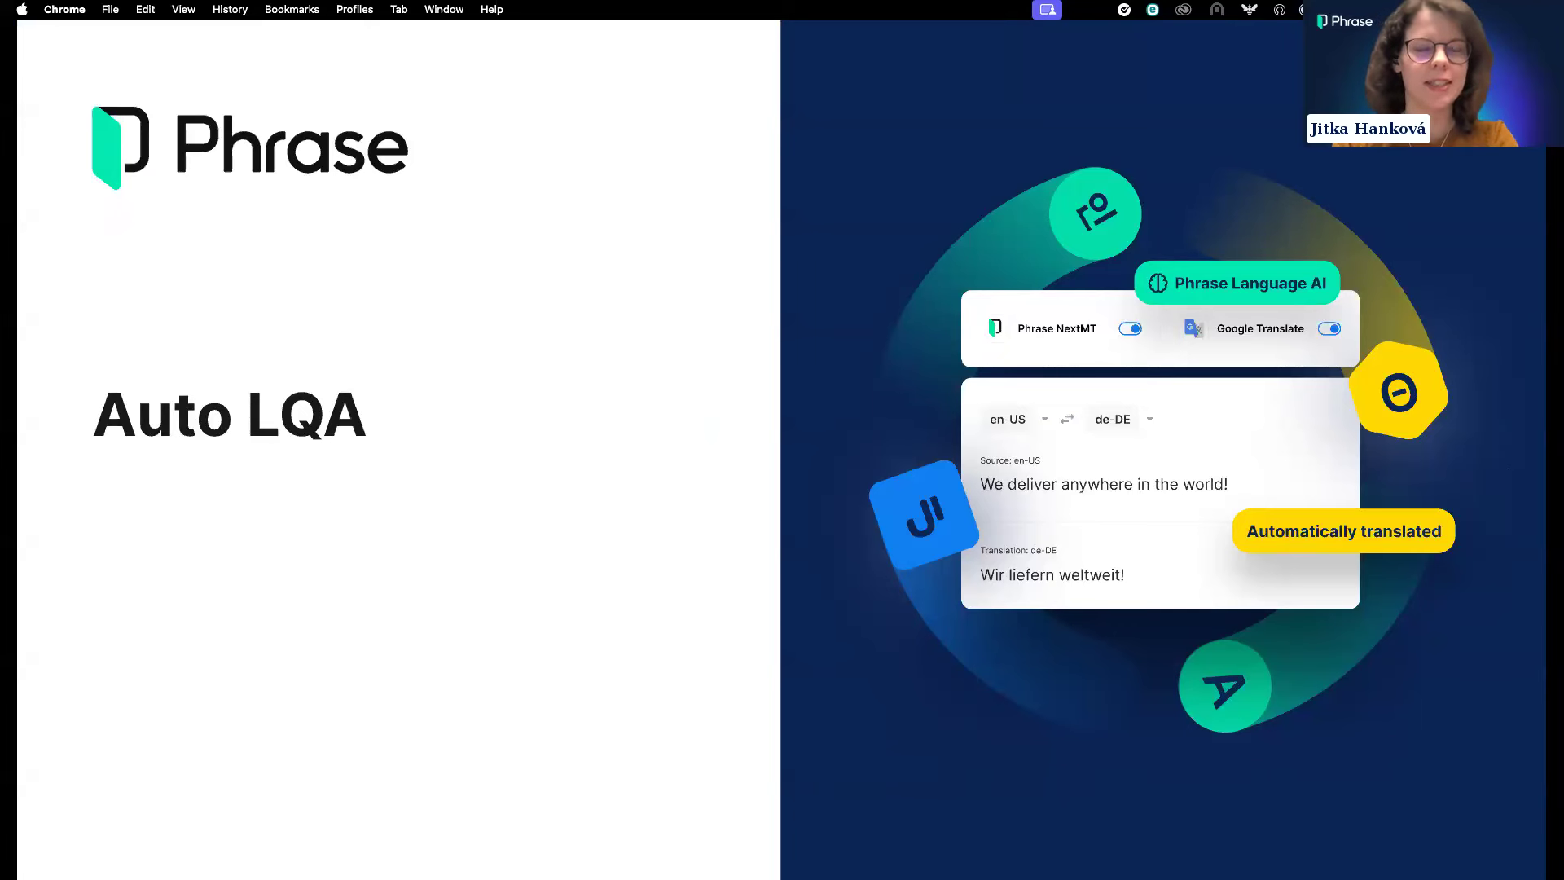
Step: Advance the presentation to the 'What is LQA?' slide
key("Right")
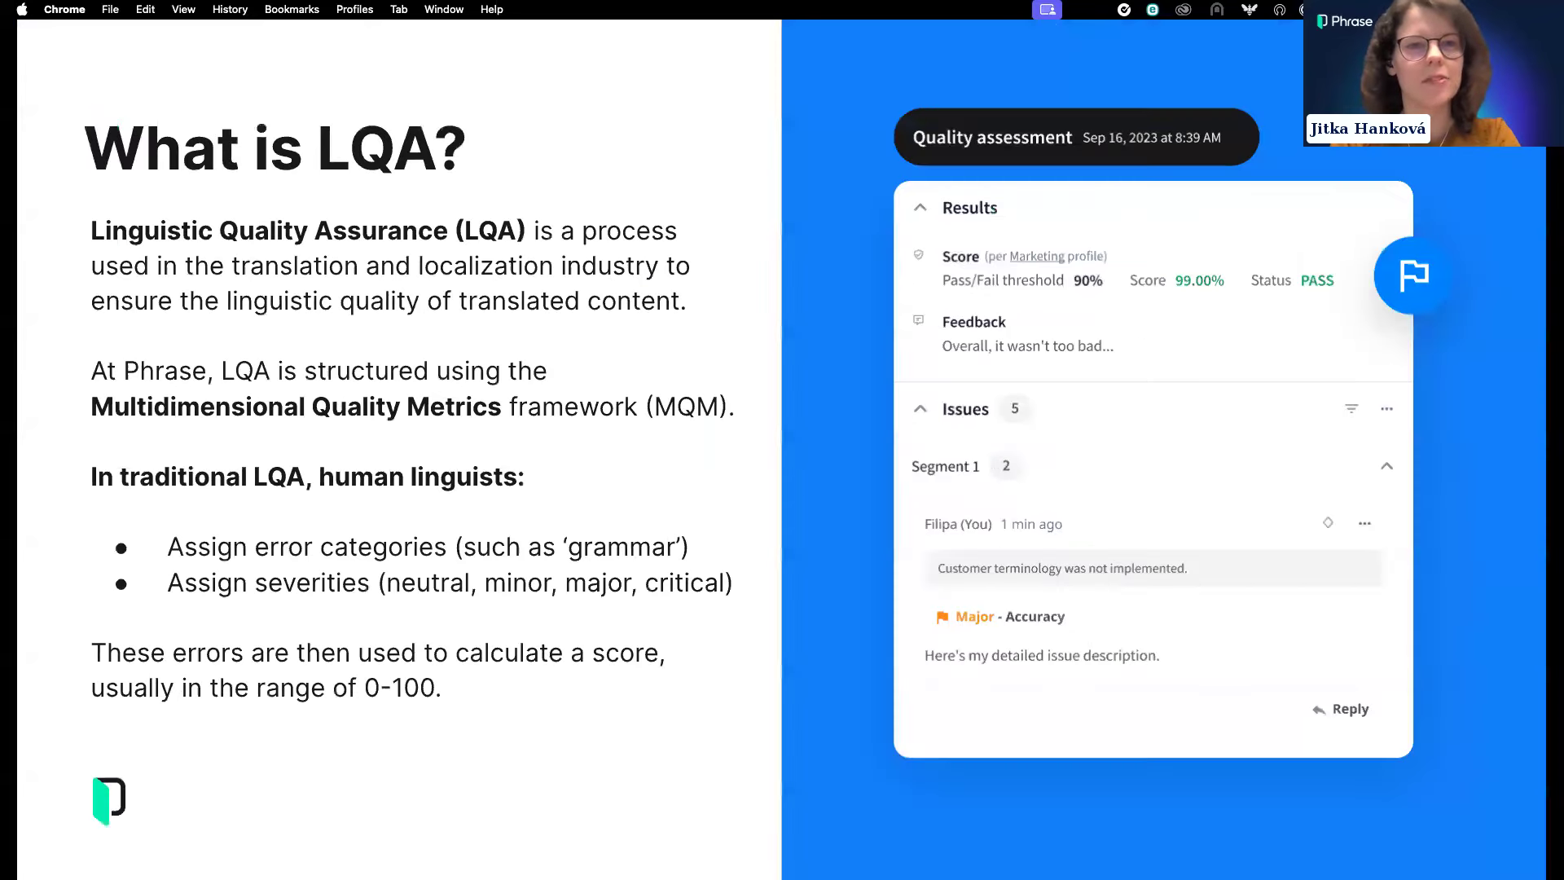
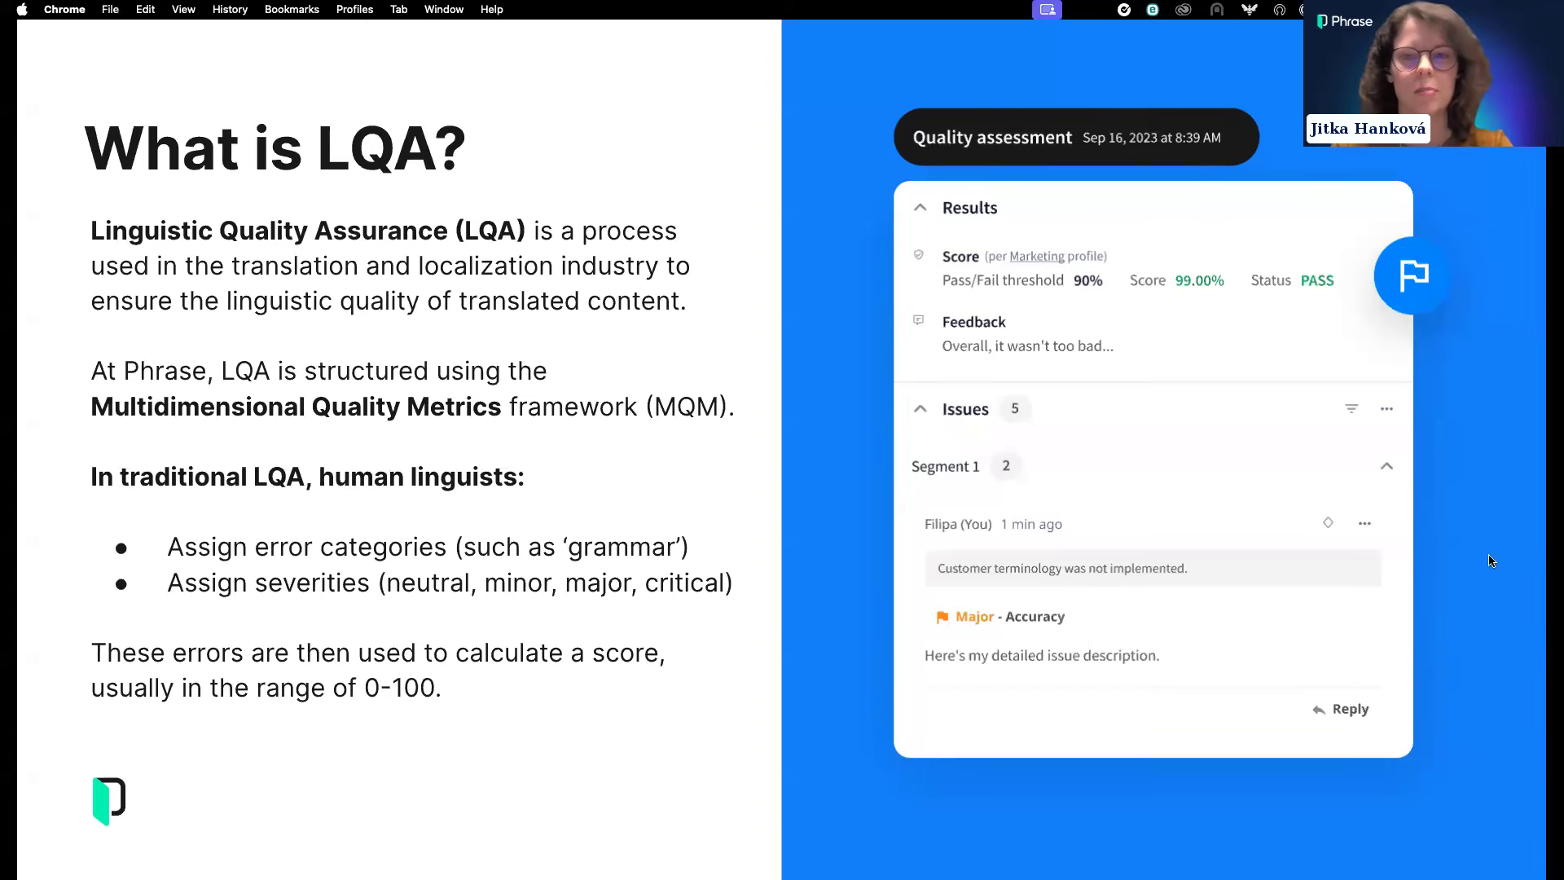
Step: Advance the slideshow from What is LQA? to the Implementing Human LQA slide
key("Right")
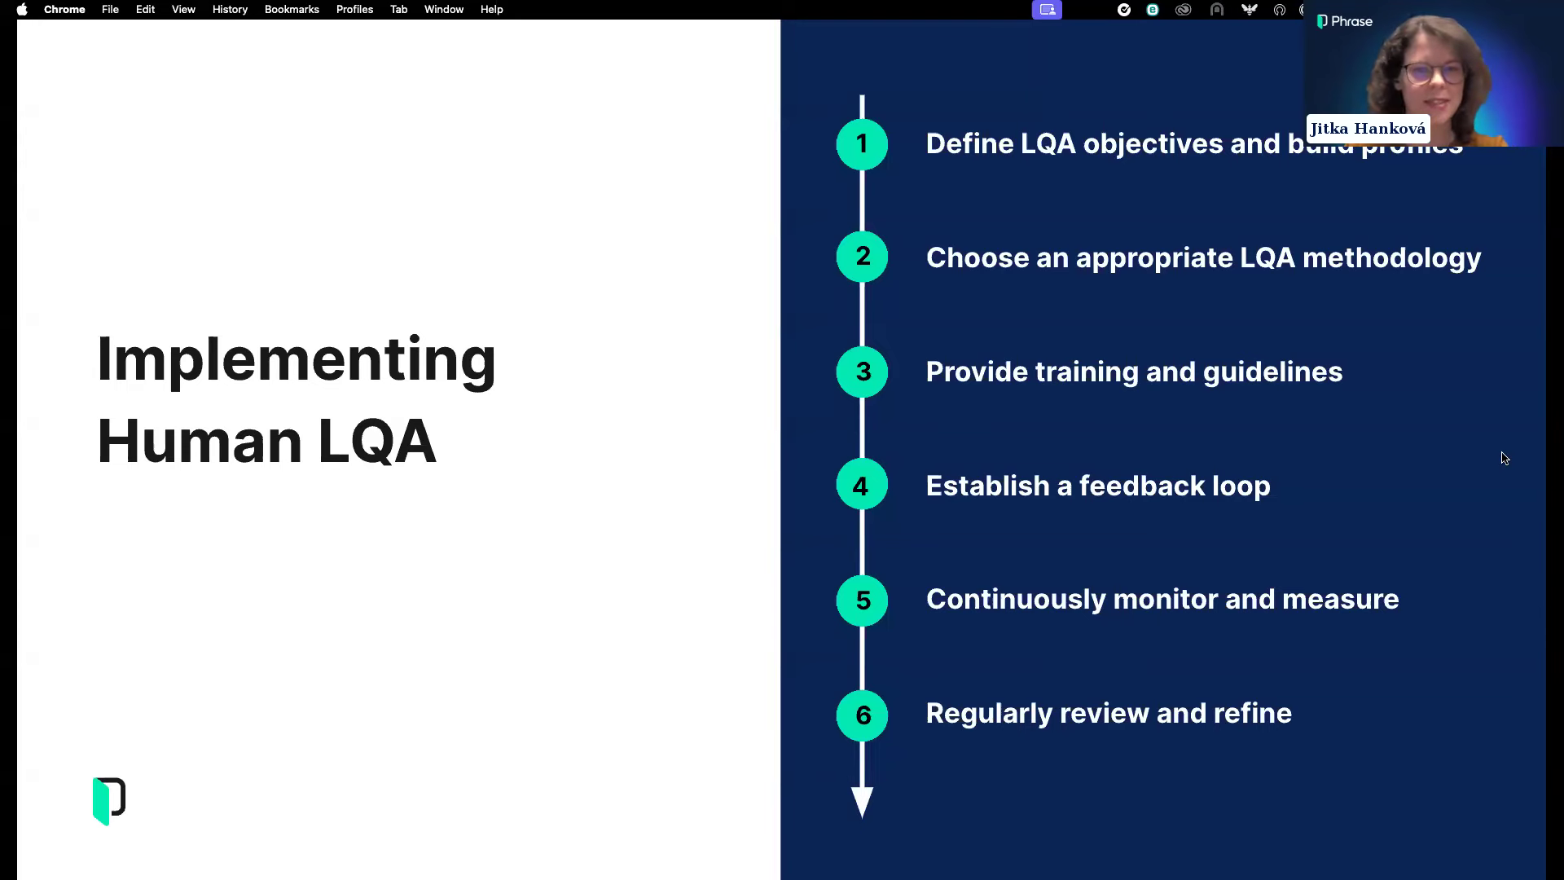
Step: Return to the Pain points of human LQA slide and focus the presentation window
key("Left")
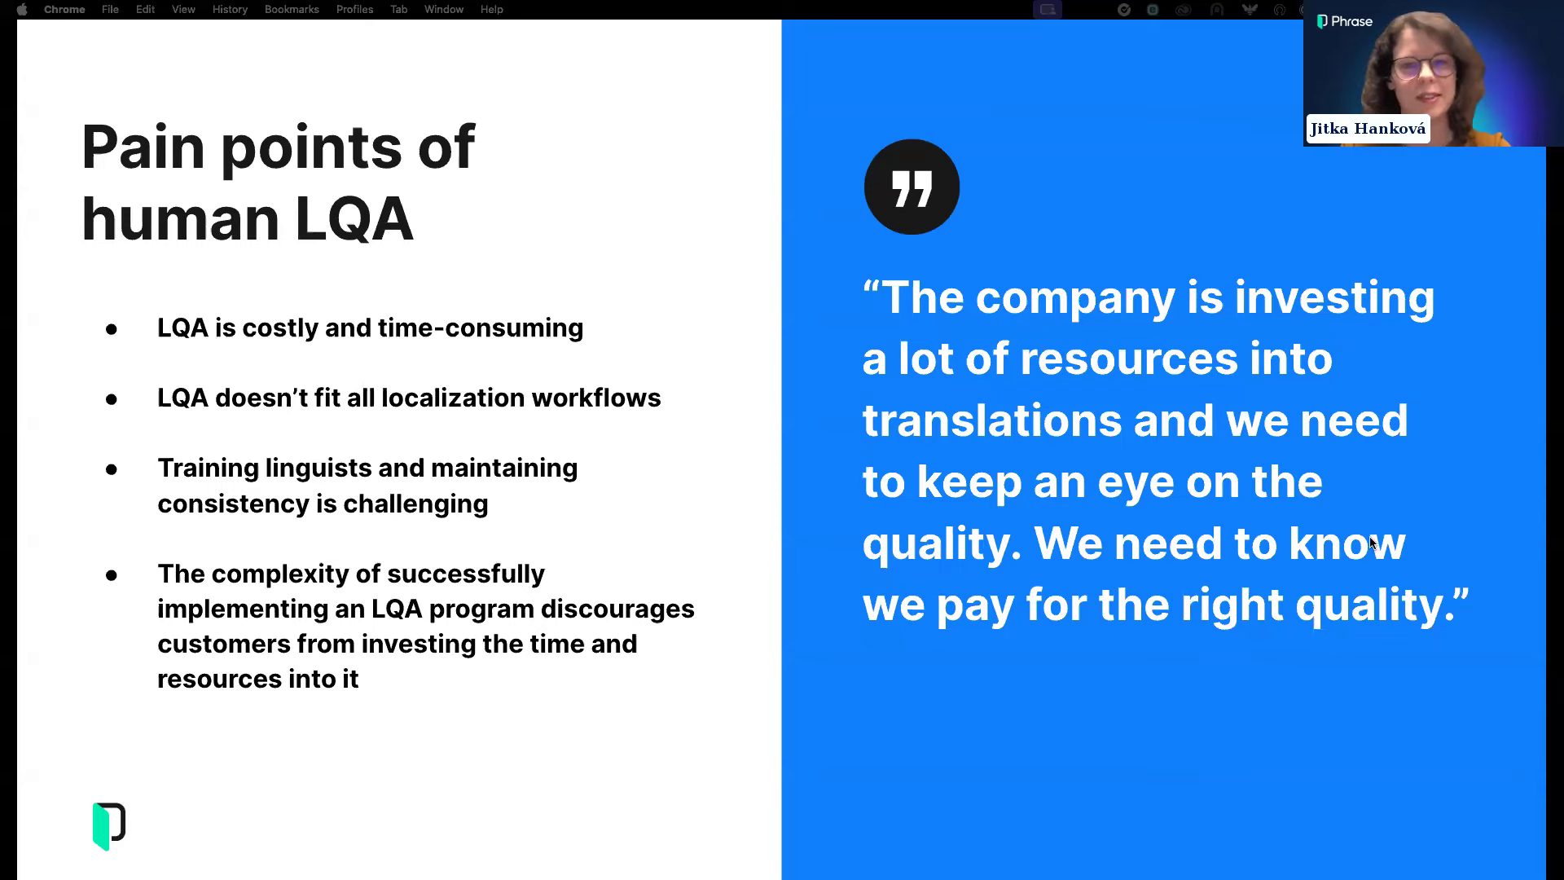
left_click(1344, 548)
Step: Present the Auto LQA, powered by OpenAI slide, then switch to the Phrase TMS demo video
key("Right")
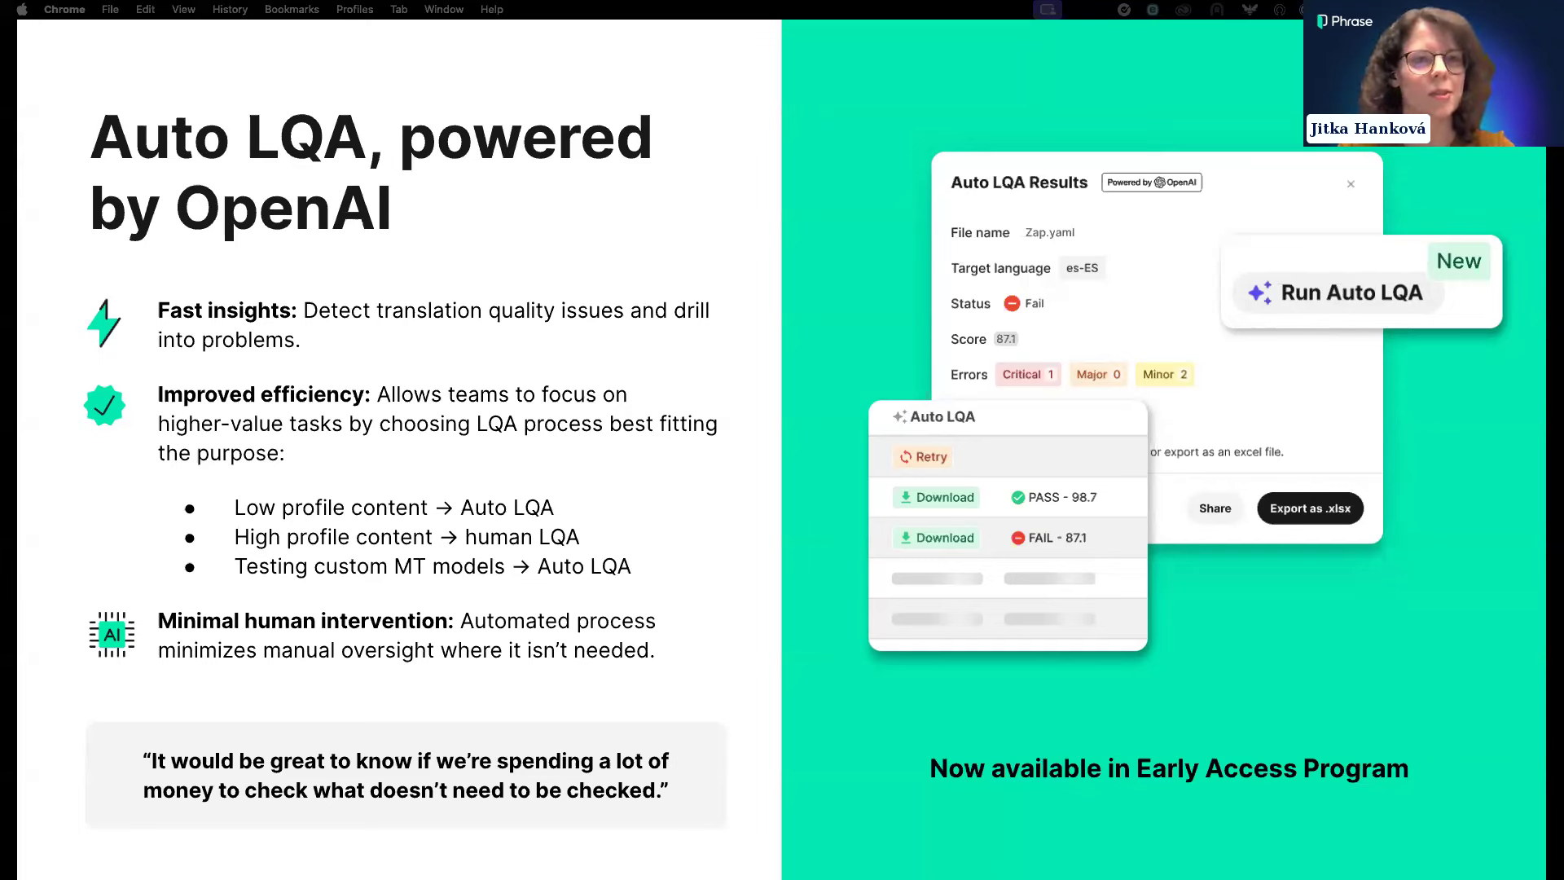
key("super+Tab")
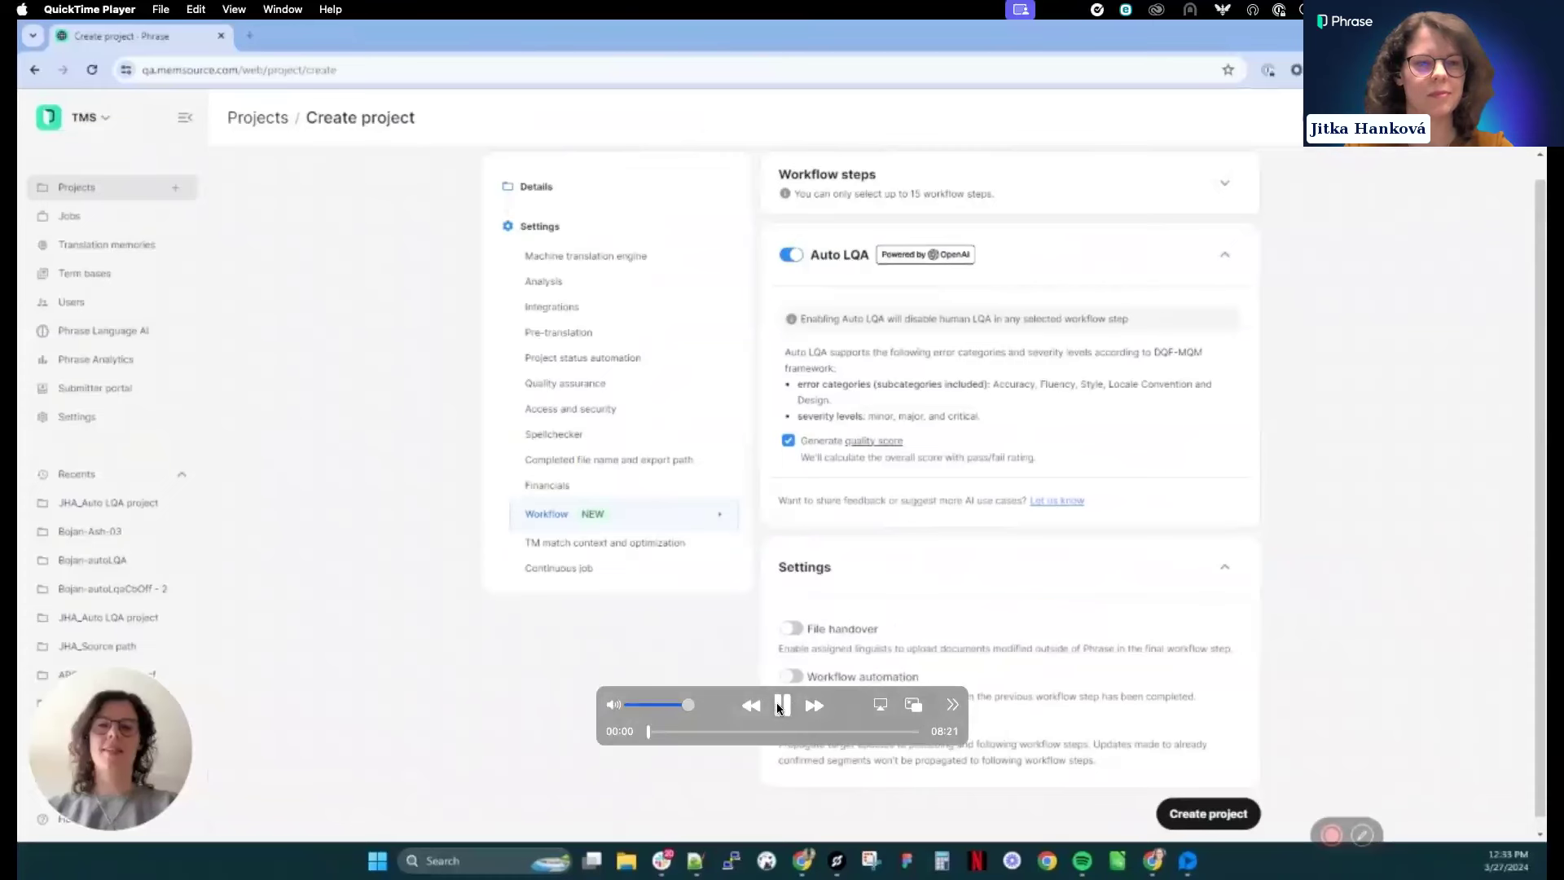
left_click(778, 708)
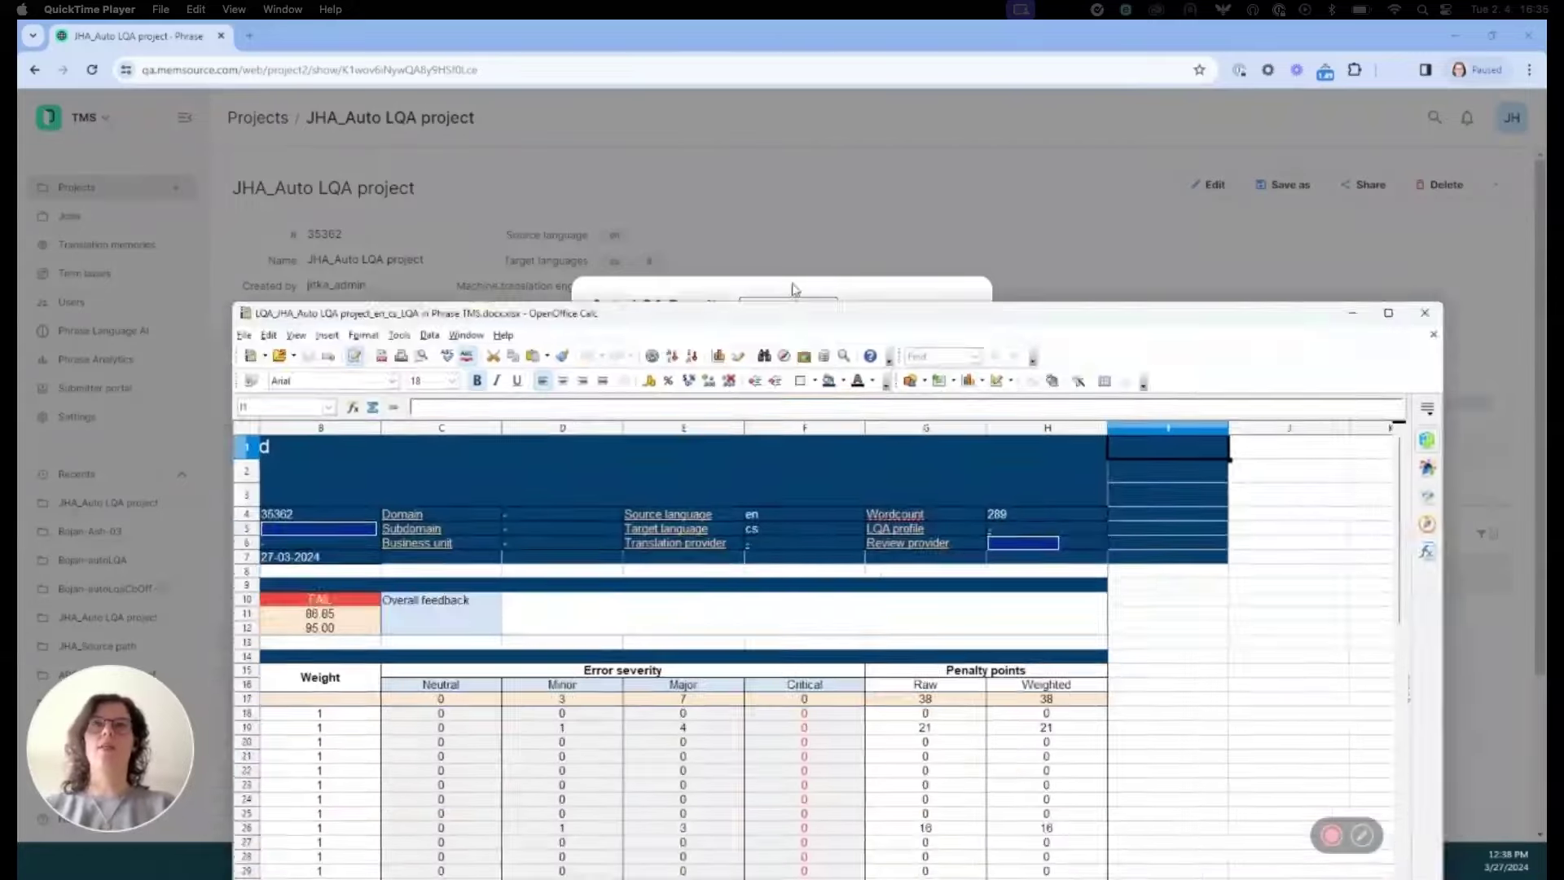
Step: Review the scorecard's 289 wordcount, 4 major Fluency errors and per-segment reviewer comments
left_click_drag(542, 297, 508, 90)
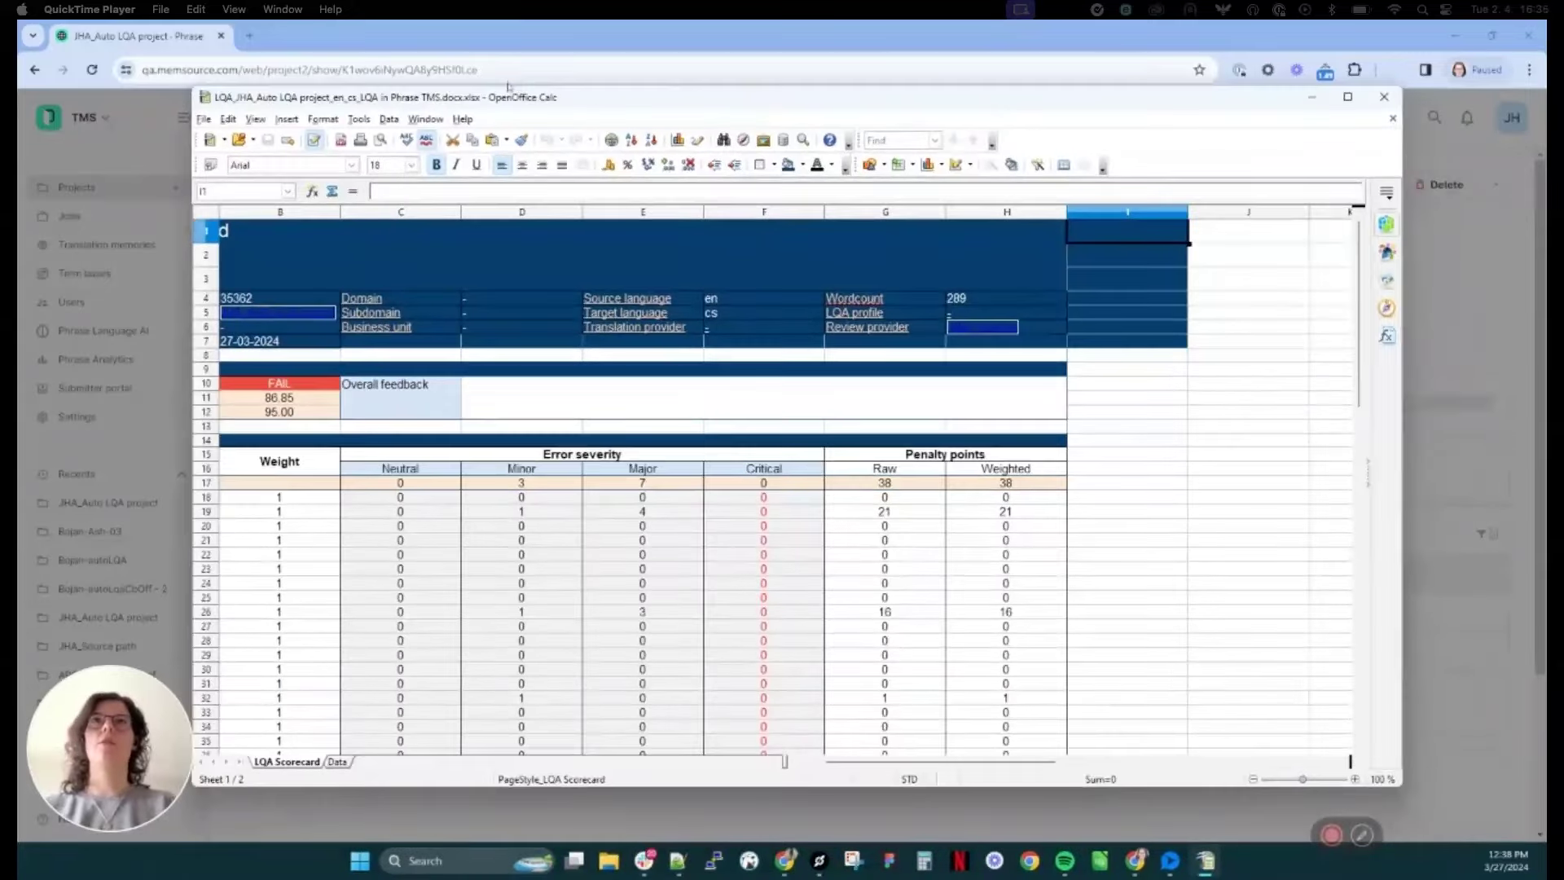
scroll(386, 469, "left", 2)
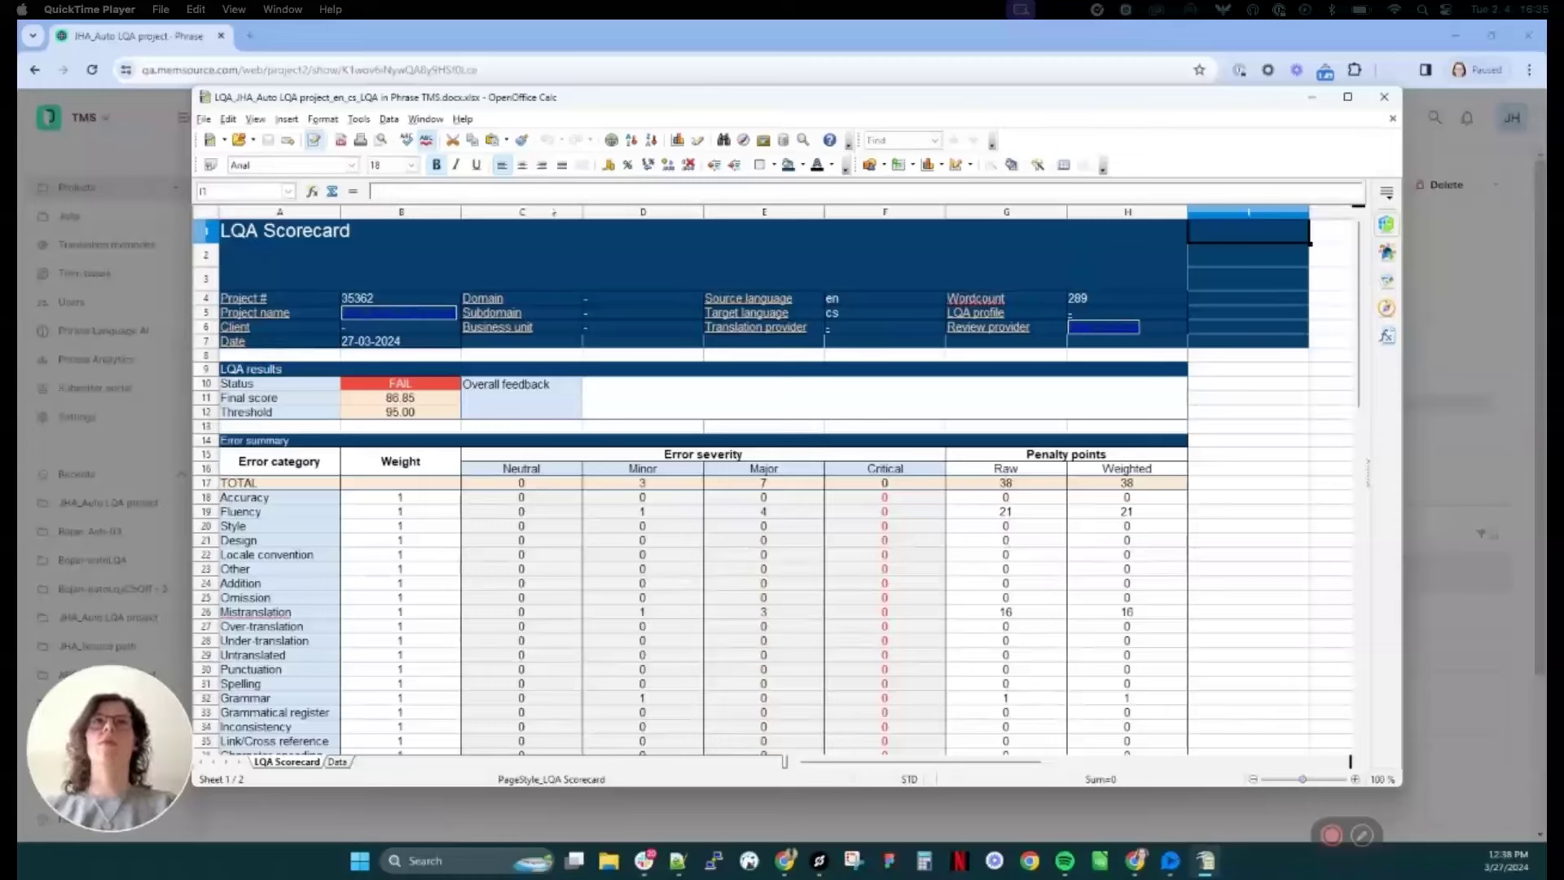
left_click(1102, 298)
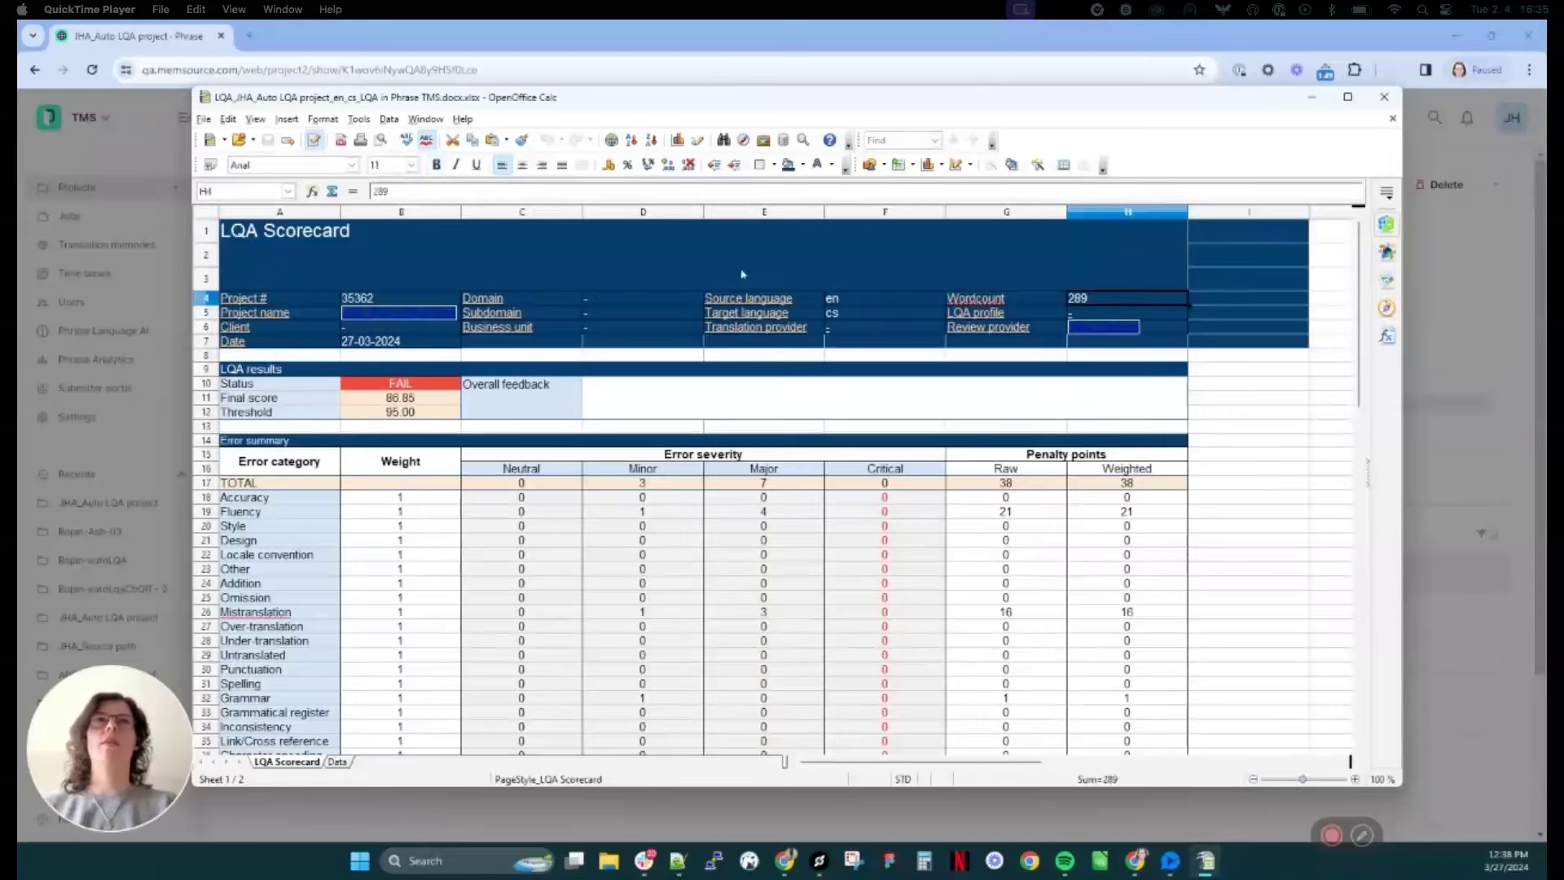
scroll(607, 349, "down", 2)
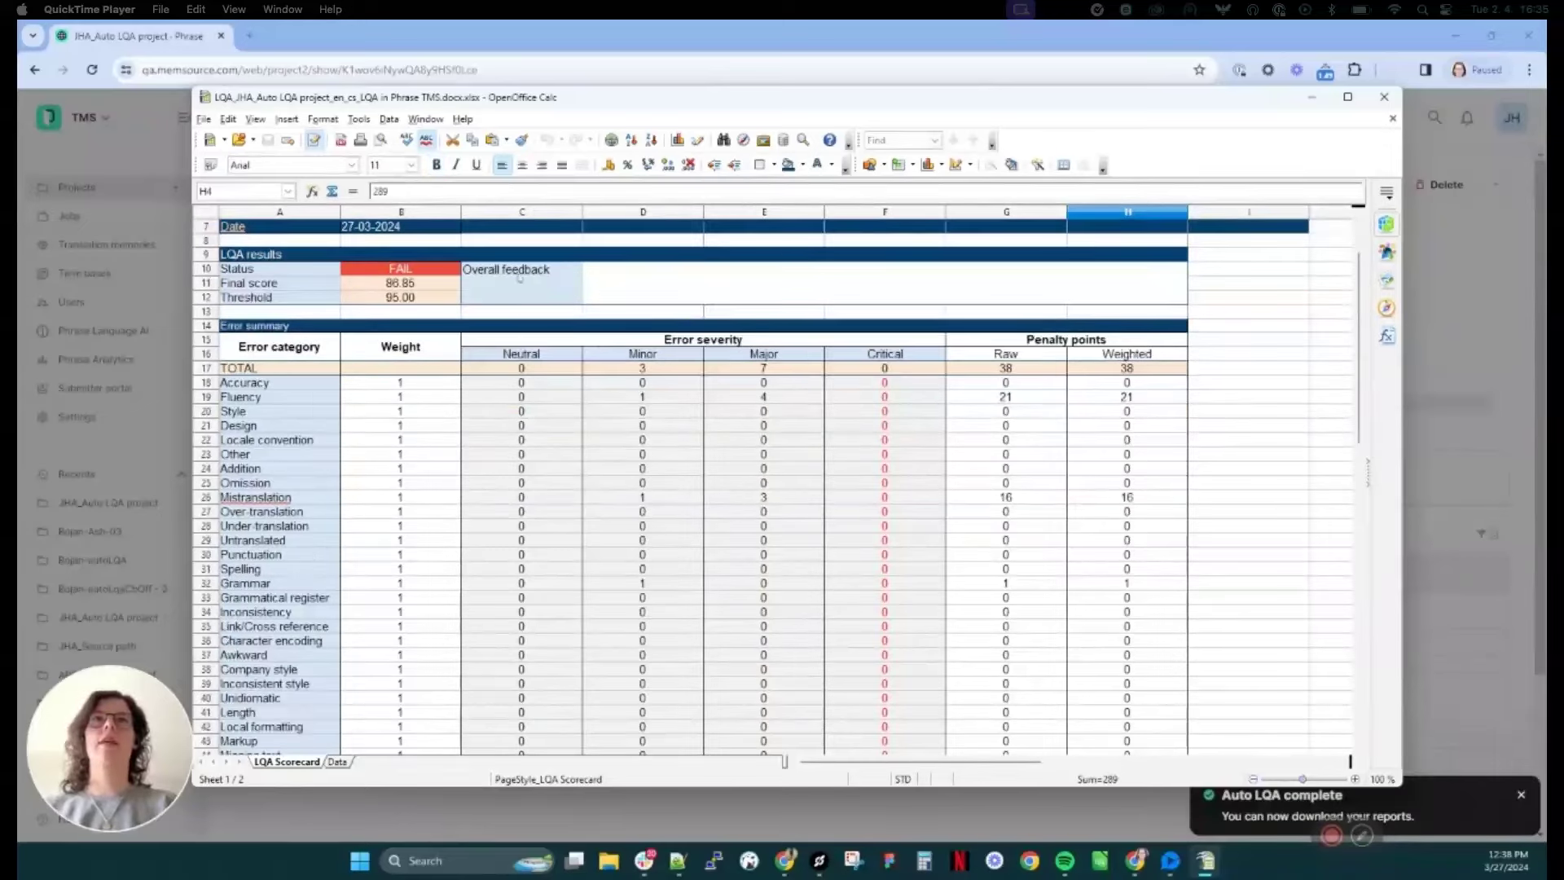
left_click(763, 397)
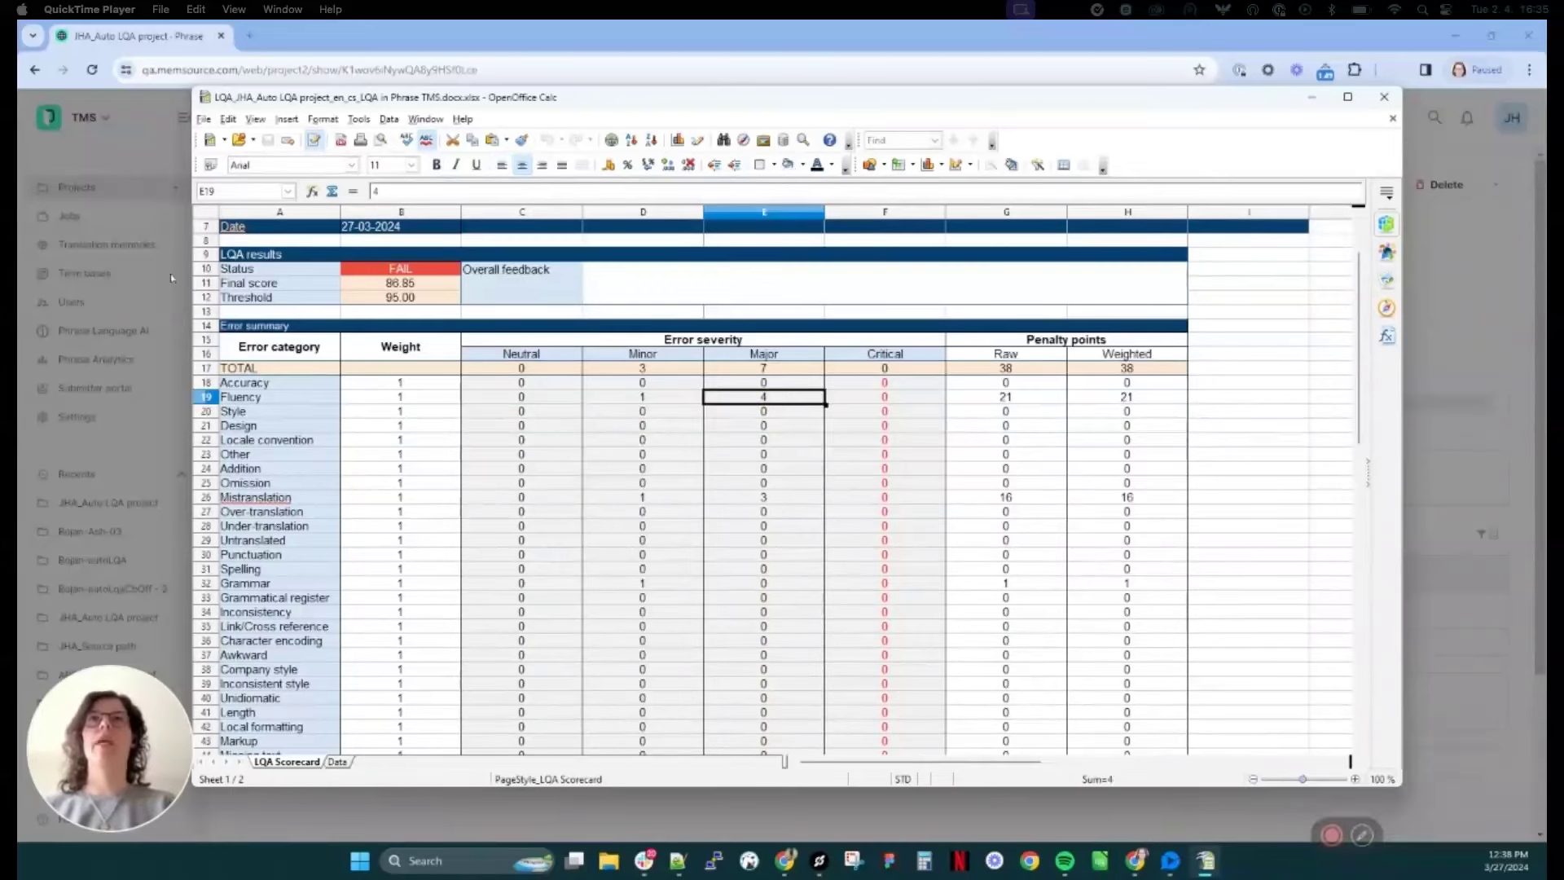
scroll(457, 351, "down", 10)
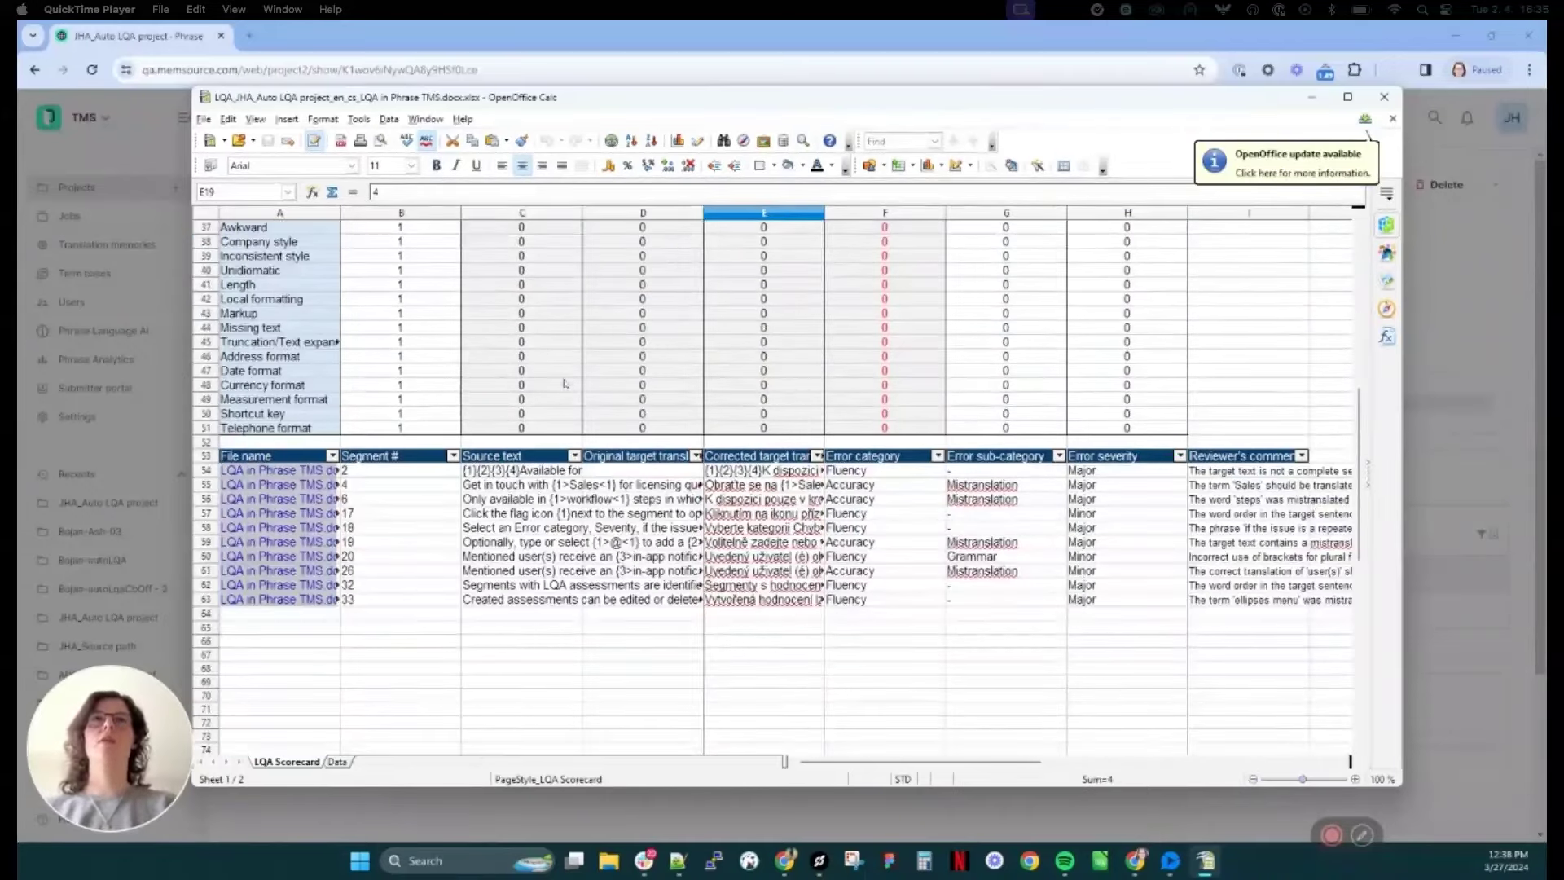
scroll(567, 517, "right", 5)
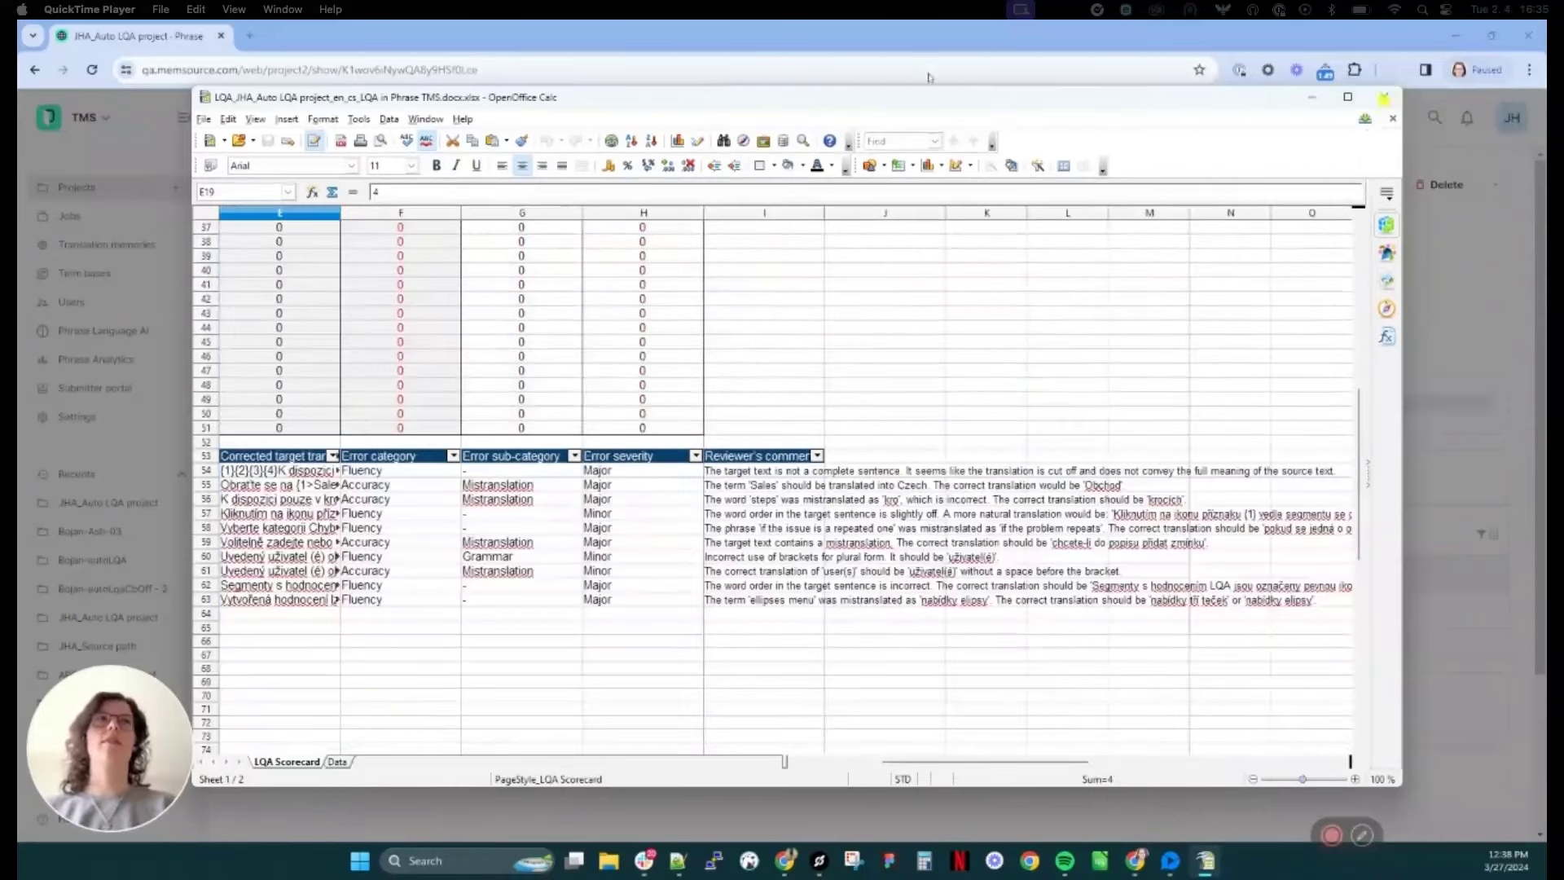
Step: Close the scorecard spreadsheet and bring up the Send LQA Scorecard sharing form
left_click(1384, 97)
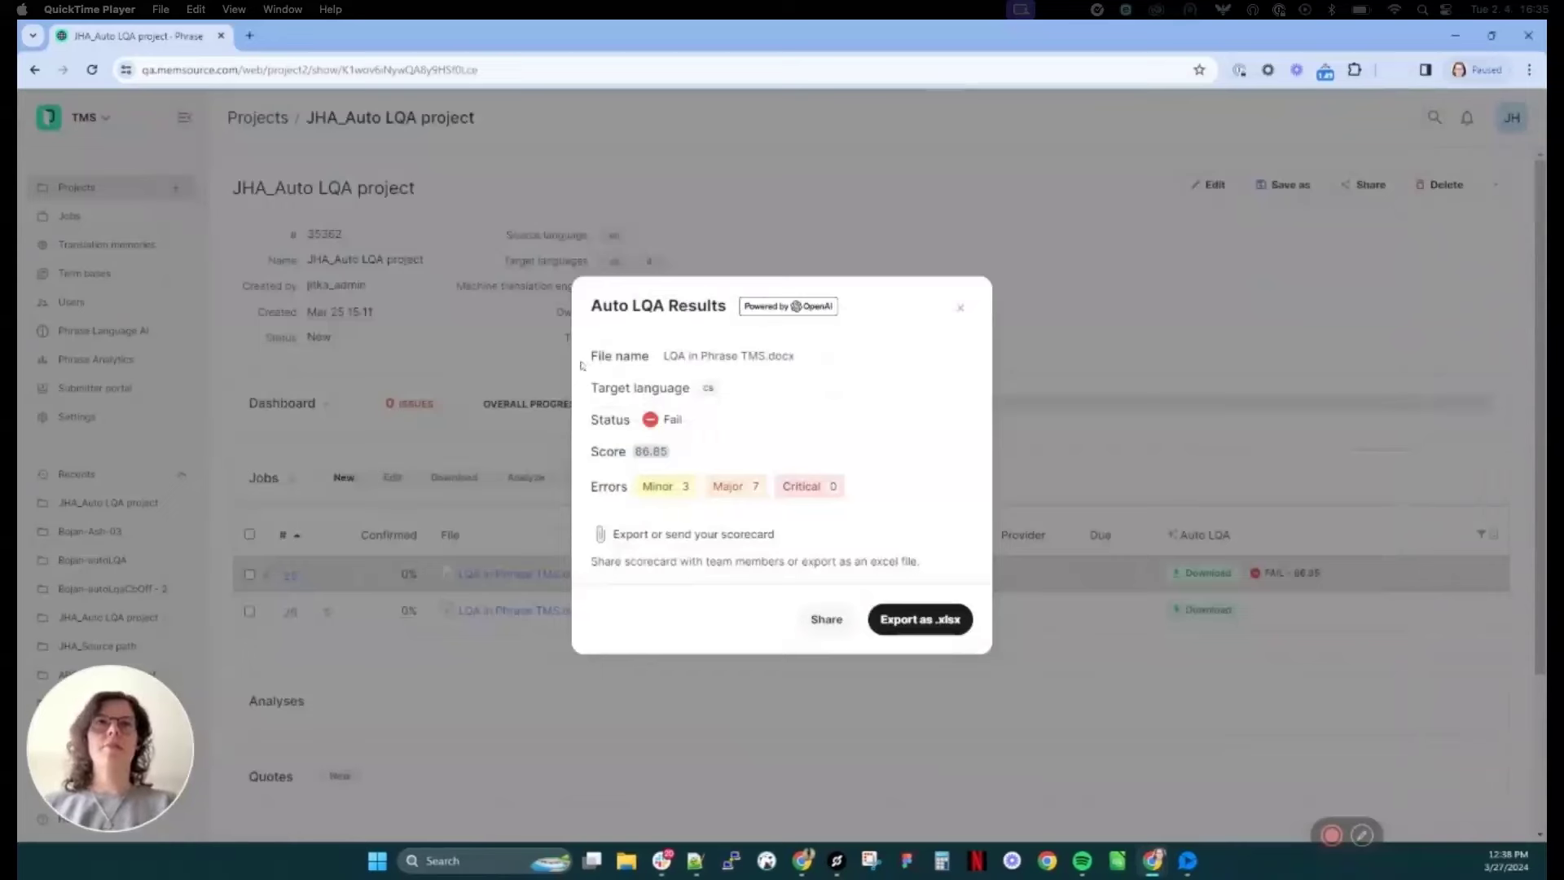
left_click(829, 620)
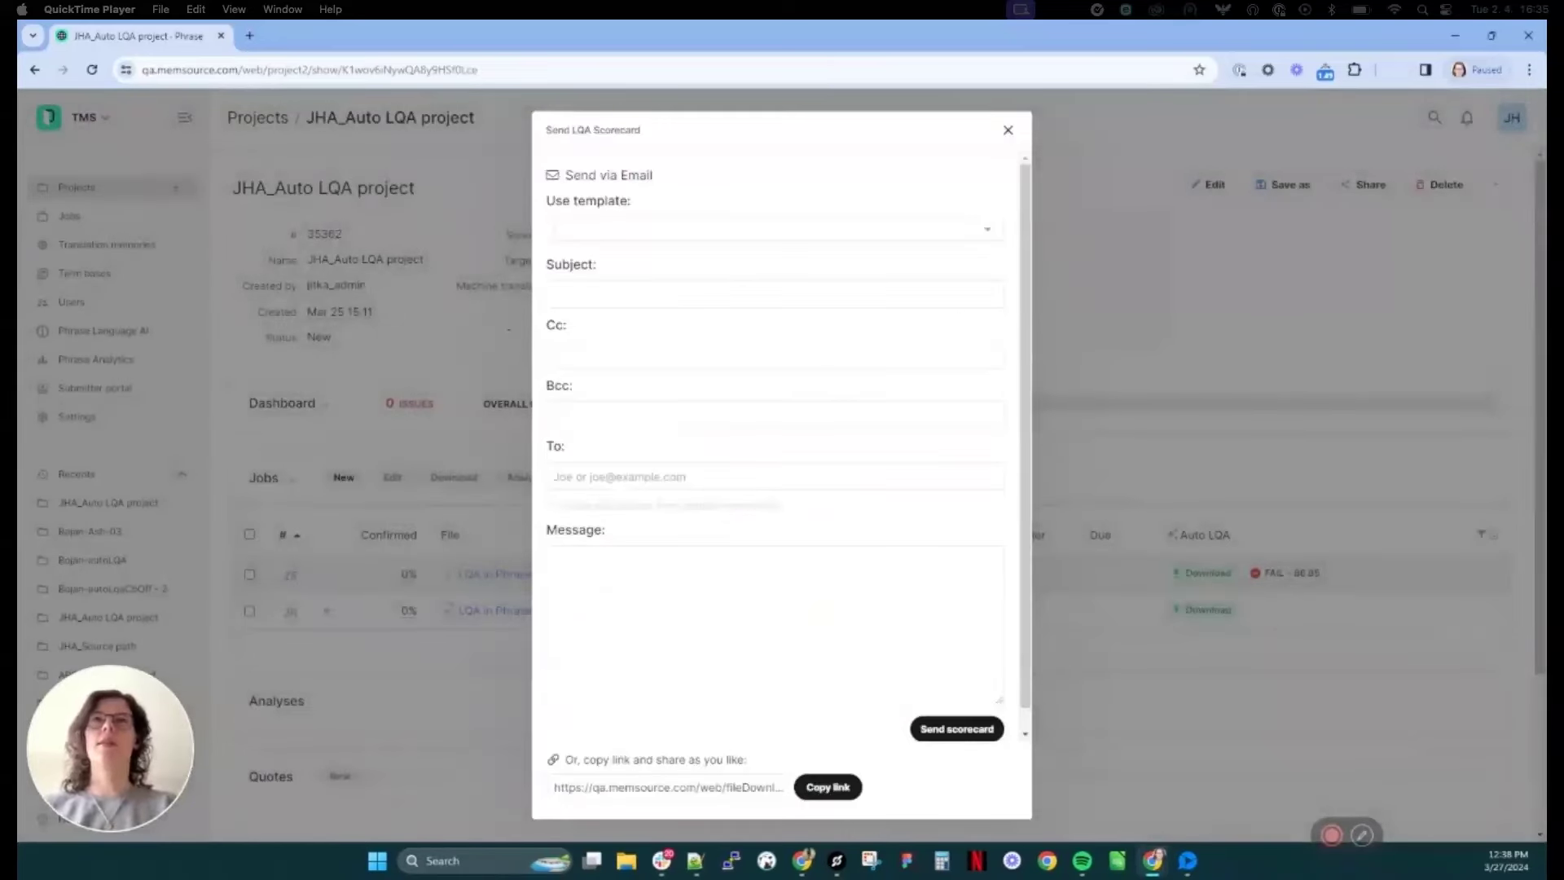
scroll(619, 489, "down", 1)
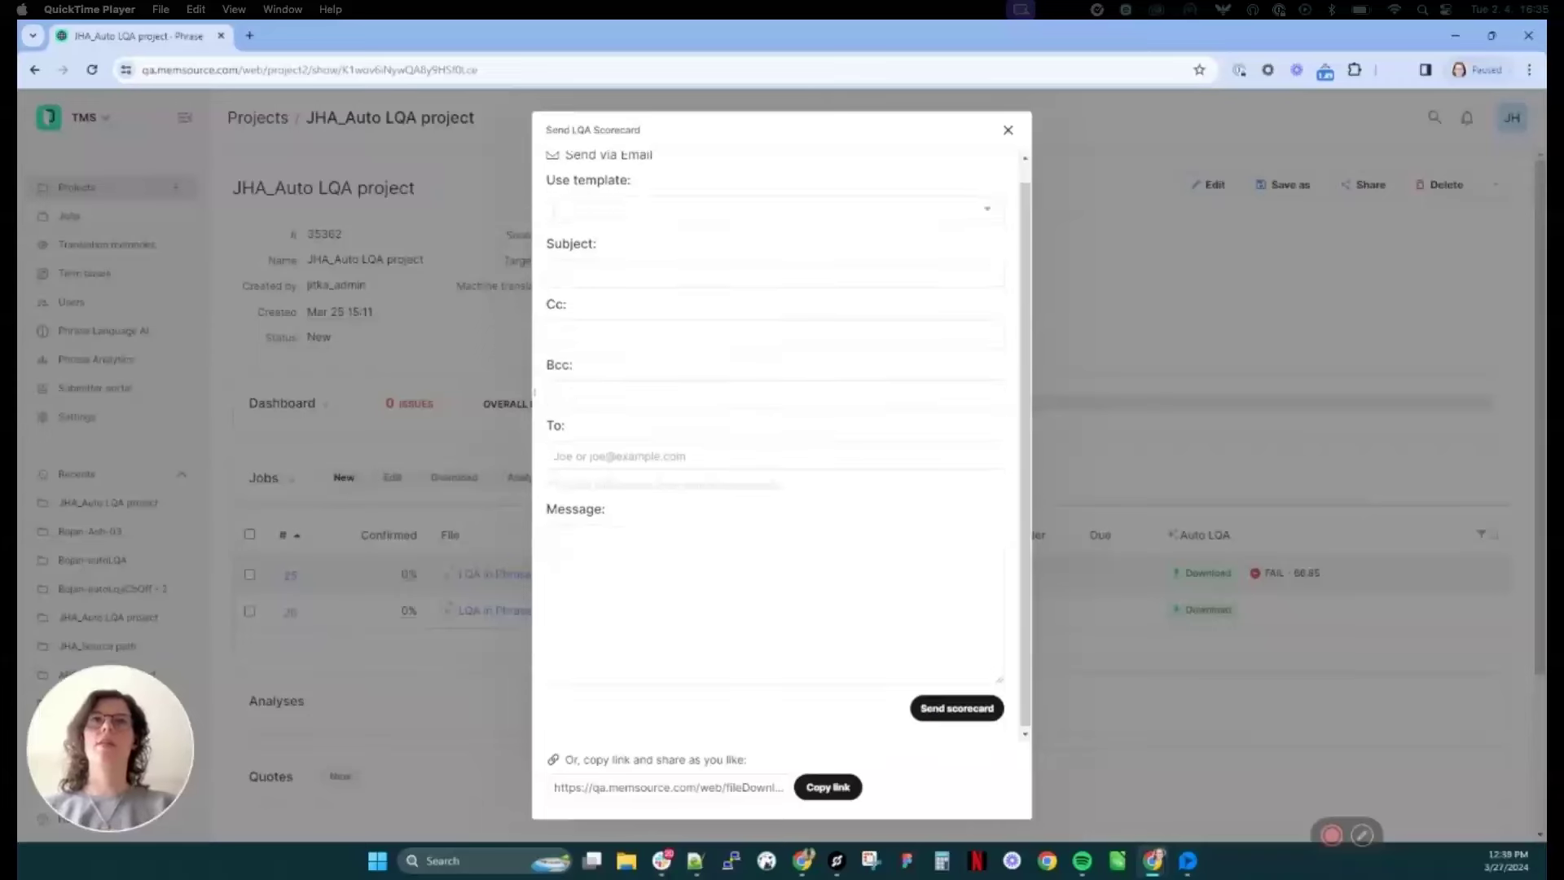
Step: Open Czech job 25 in the editor, step through segments, and filter issues to Major only
left_click(677, 98)
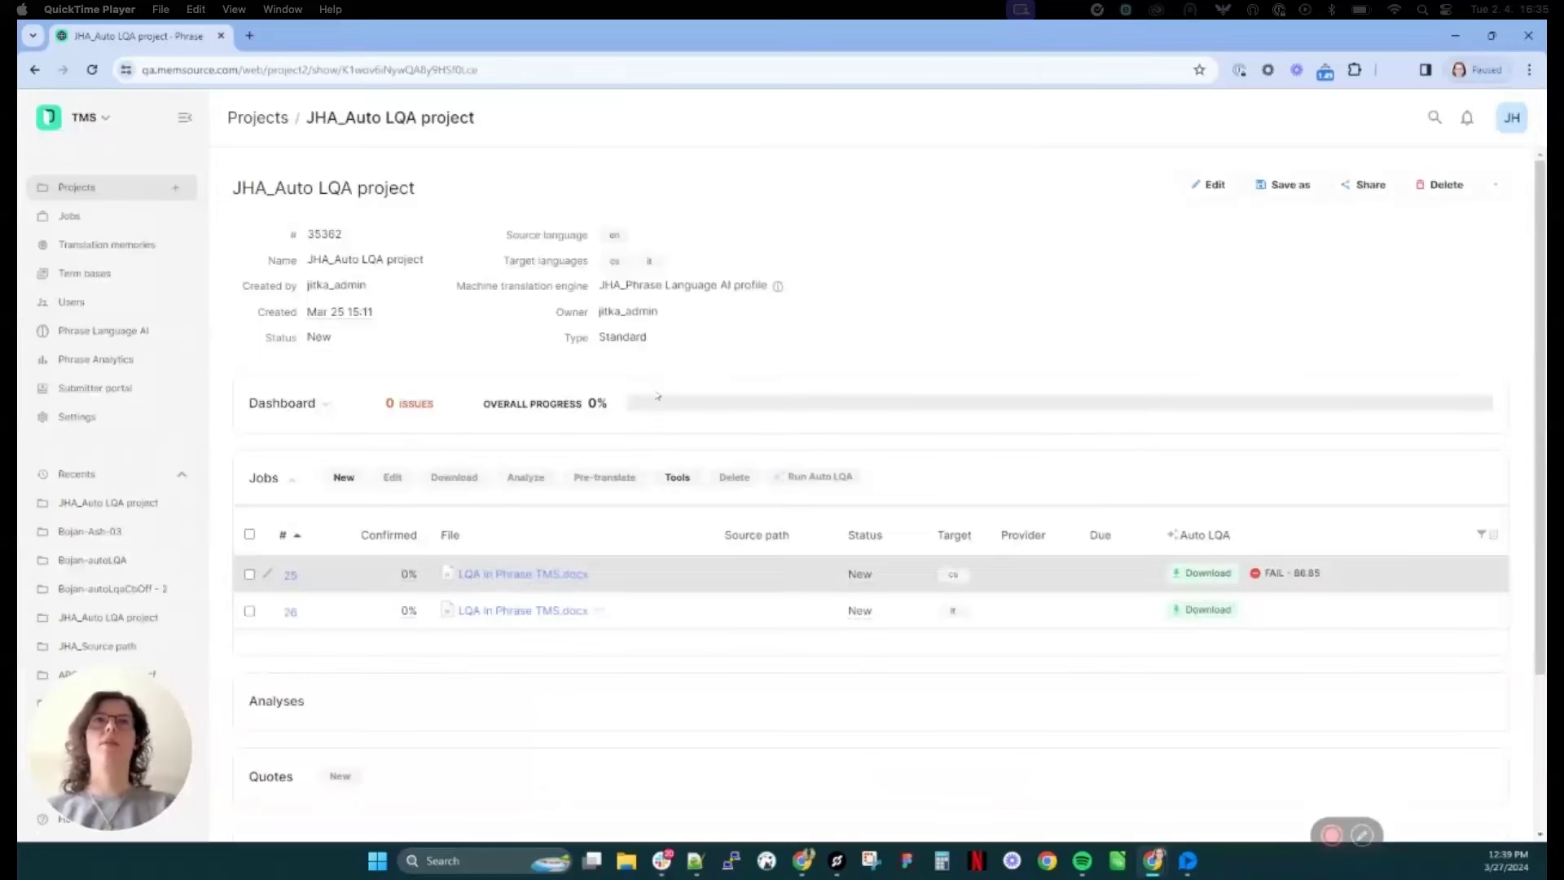
left_click(368, 391)
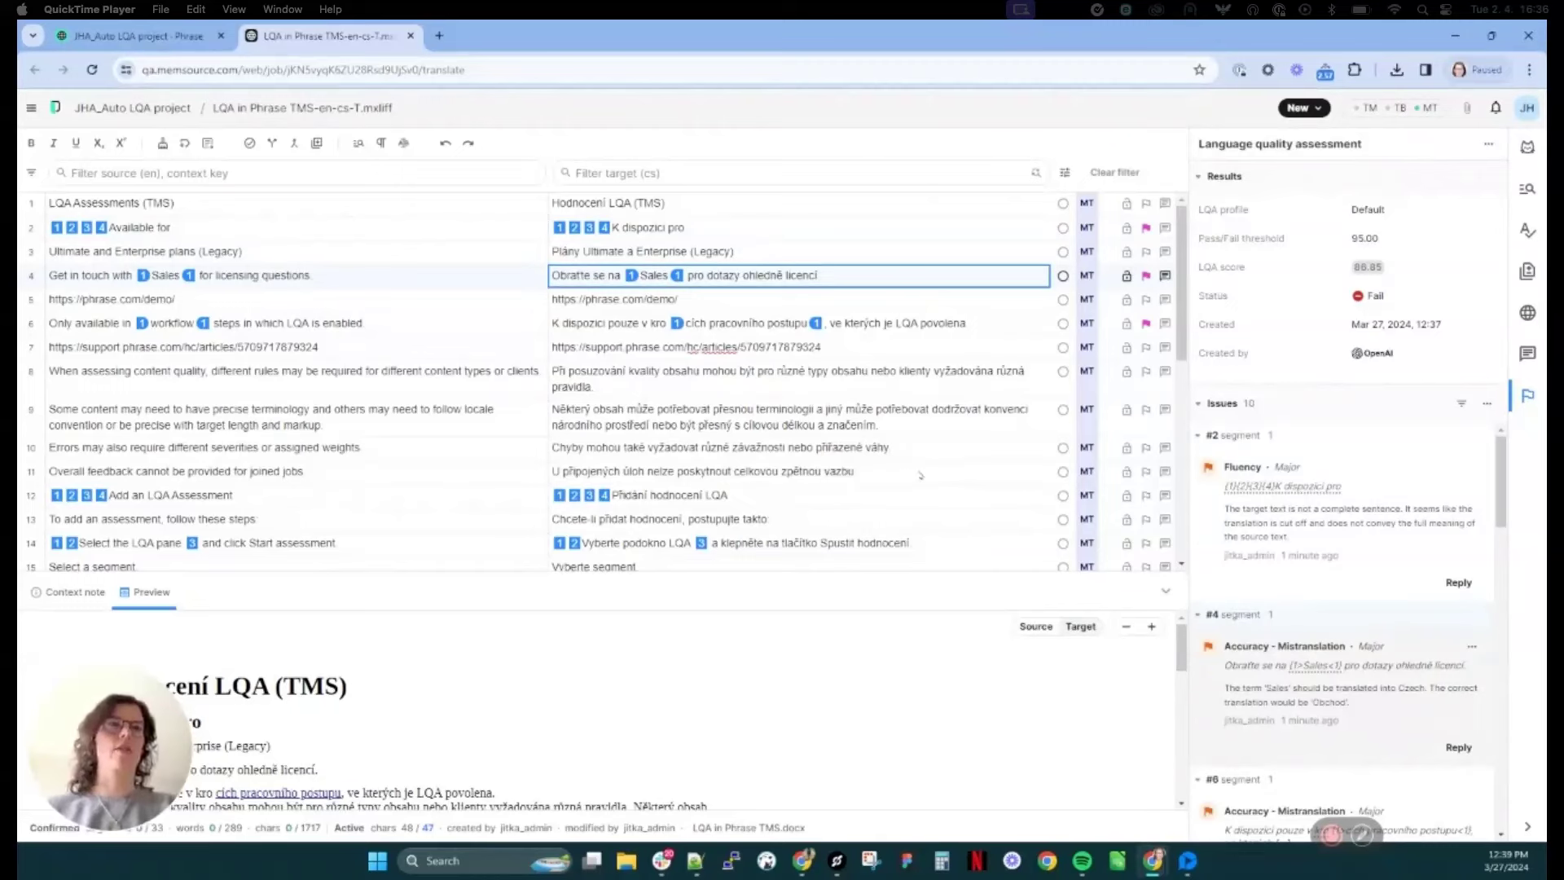
key("ctrl+Down")
key("ctrl+Down")
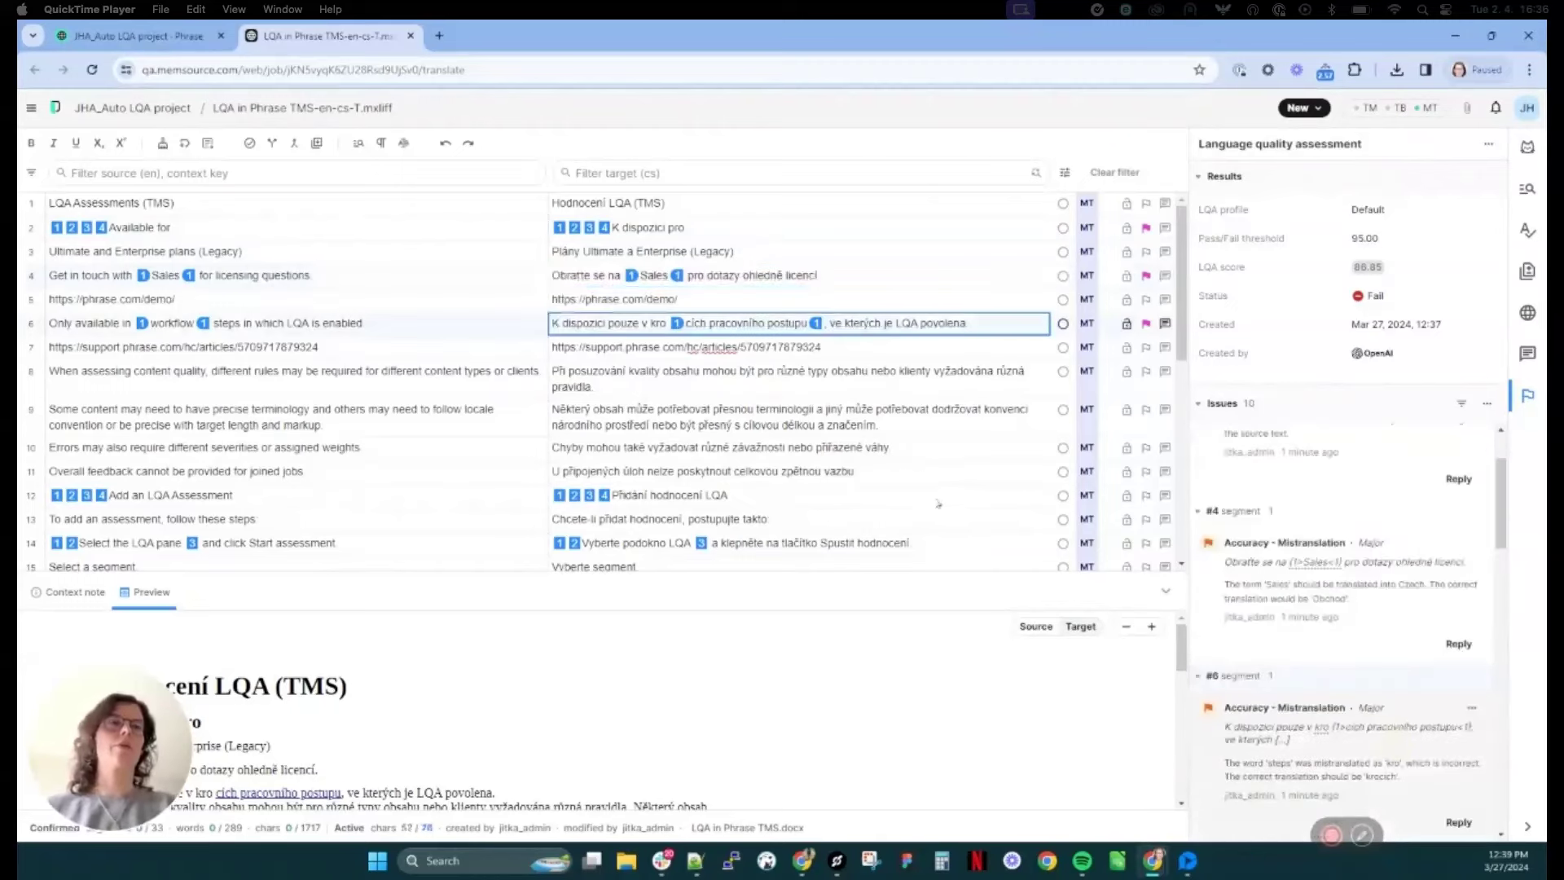
key("ctrl+Down")
key("ctrl+Down")
key("ctrl+Down")
key("ctrl+Down")
key("ctrl+Down")
key("ctrl+Down")
key("ctrl+Down")
key("ctrl+Down")
key("ctrl+Down")
key("ctrl+Down")
key("ctrl+Down")
key("ctrl+Down")
key("ctrl+Down")
key("ctrl+Down")
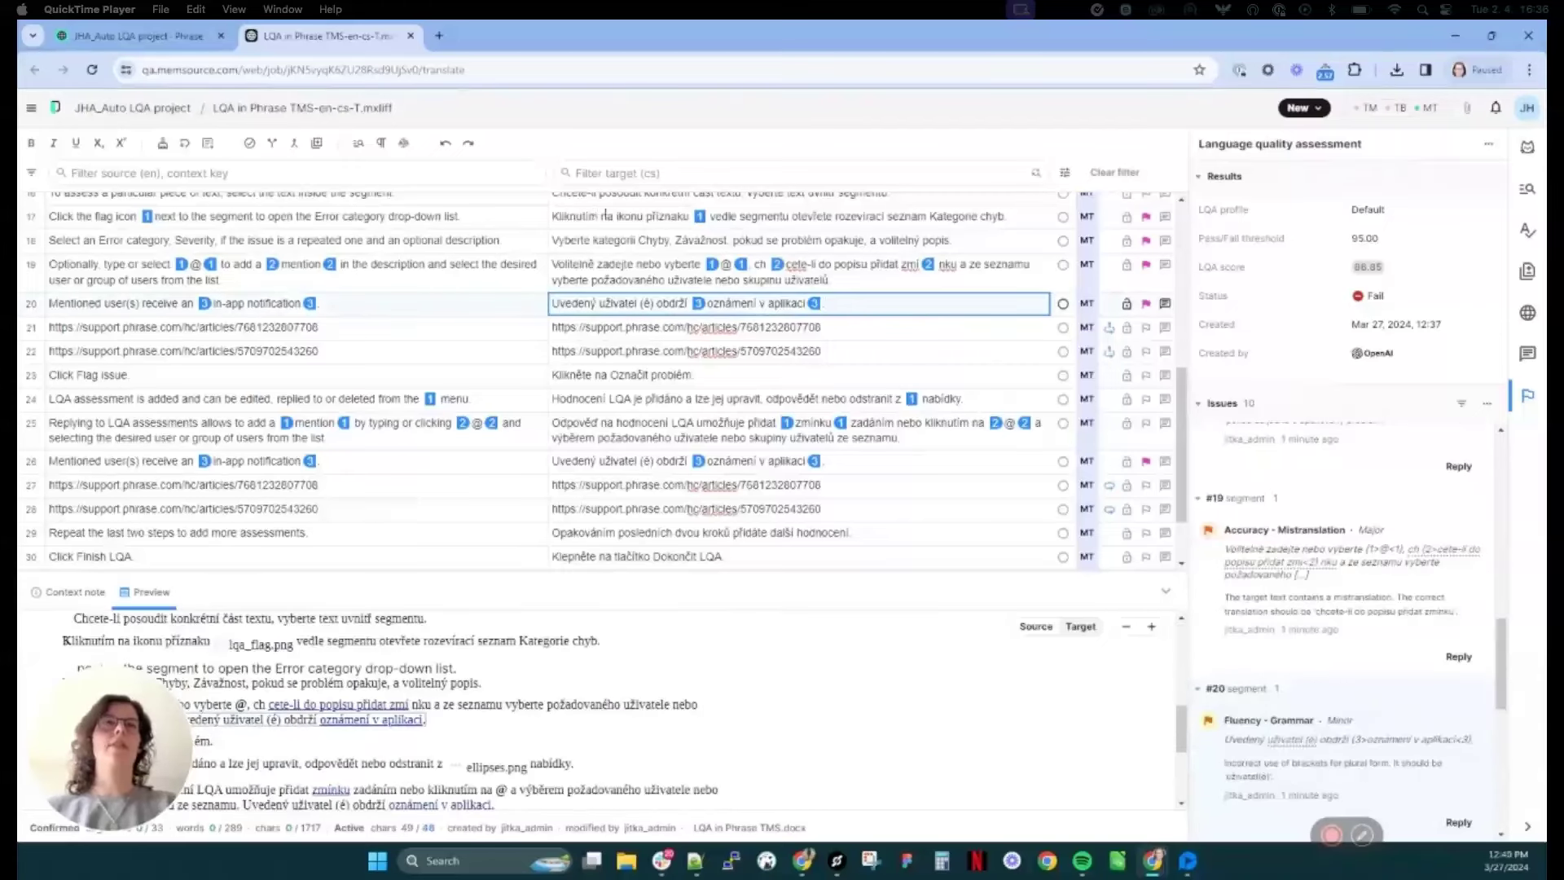
left_click(1461, 404)
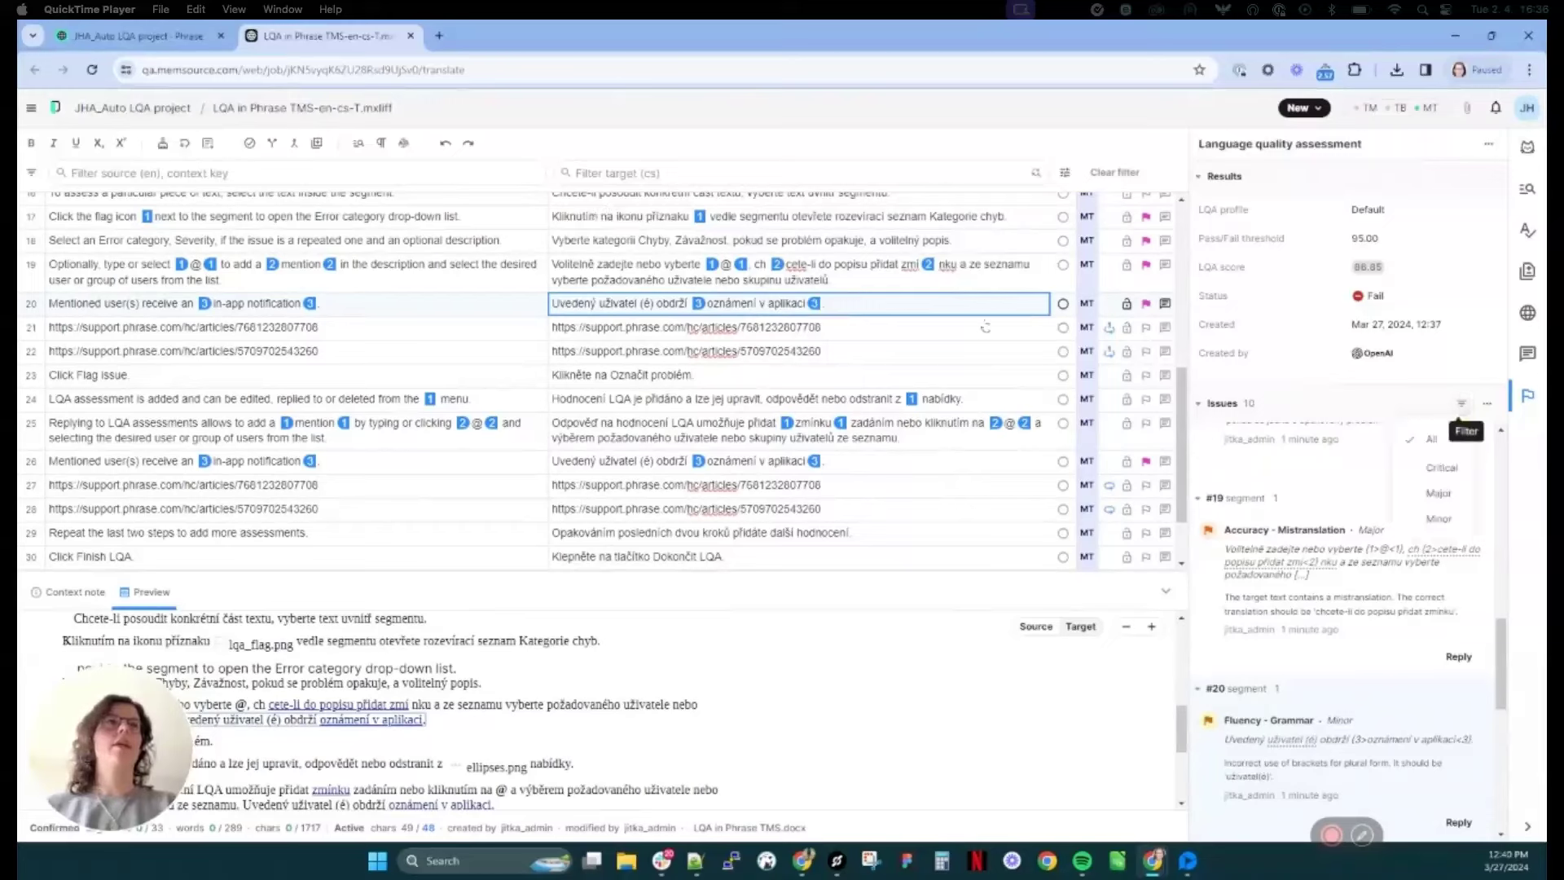
left_click(1439, 493)
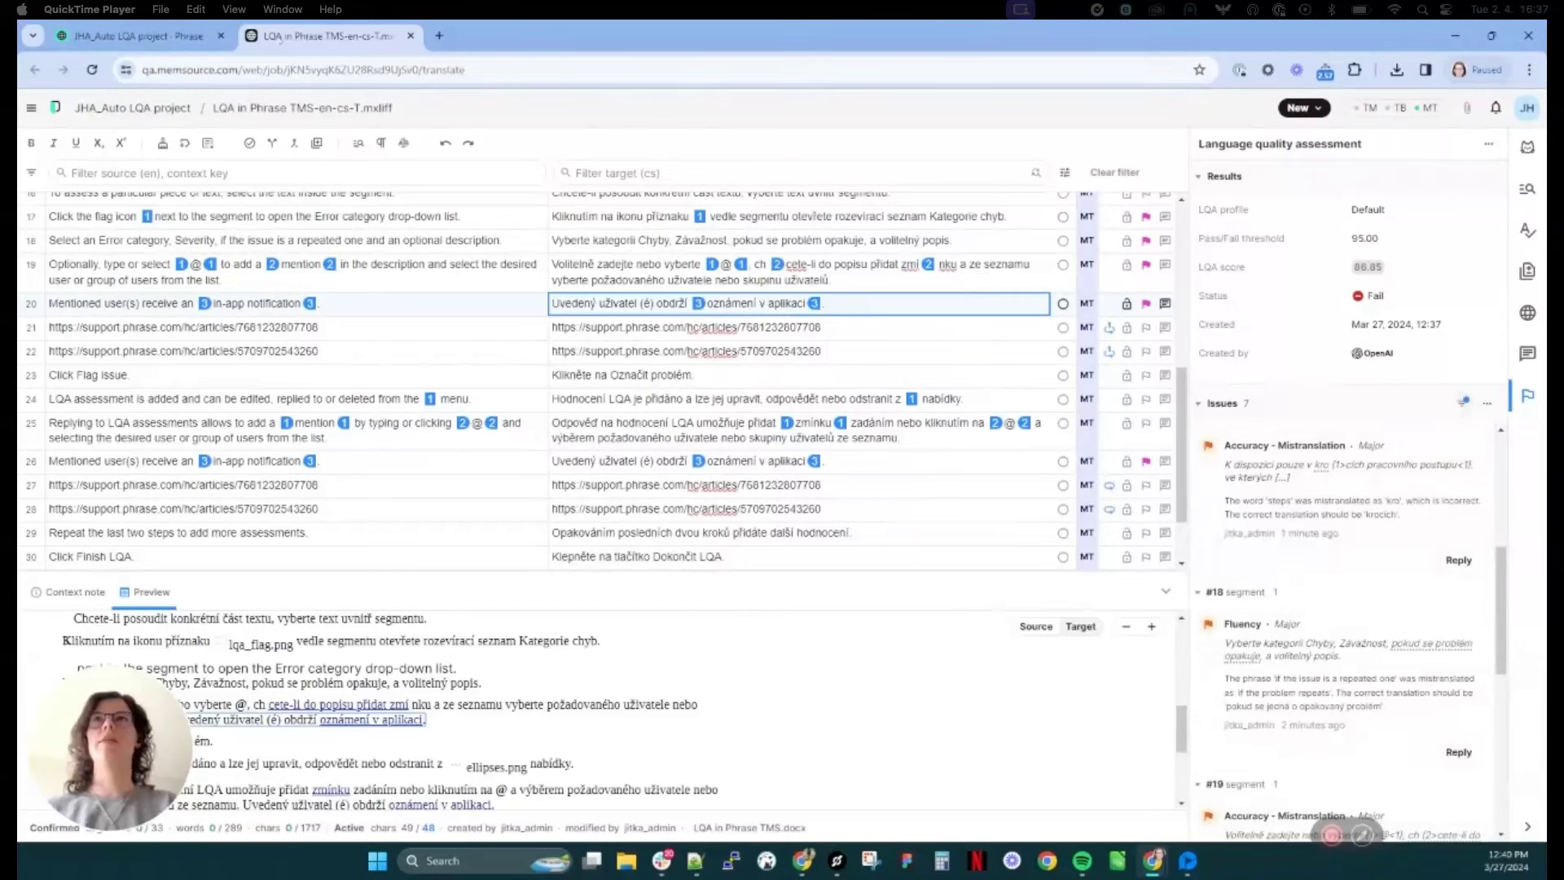
Step: In Phrase Analytics, add an en:cs language pair filter and scroll to the charts
left_click(408, 36)
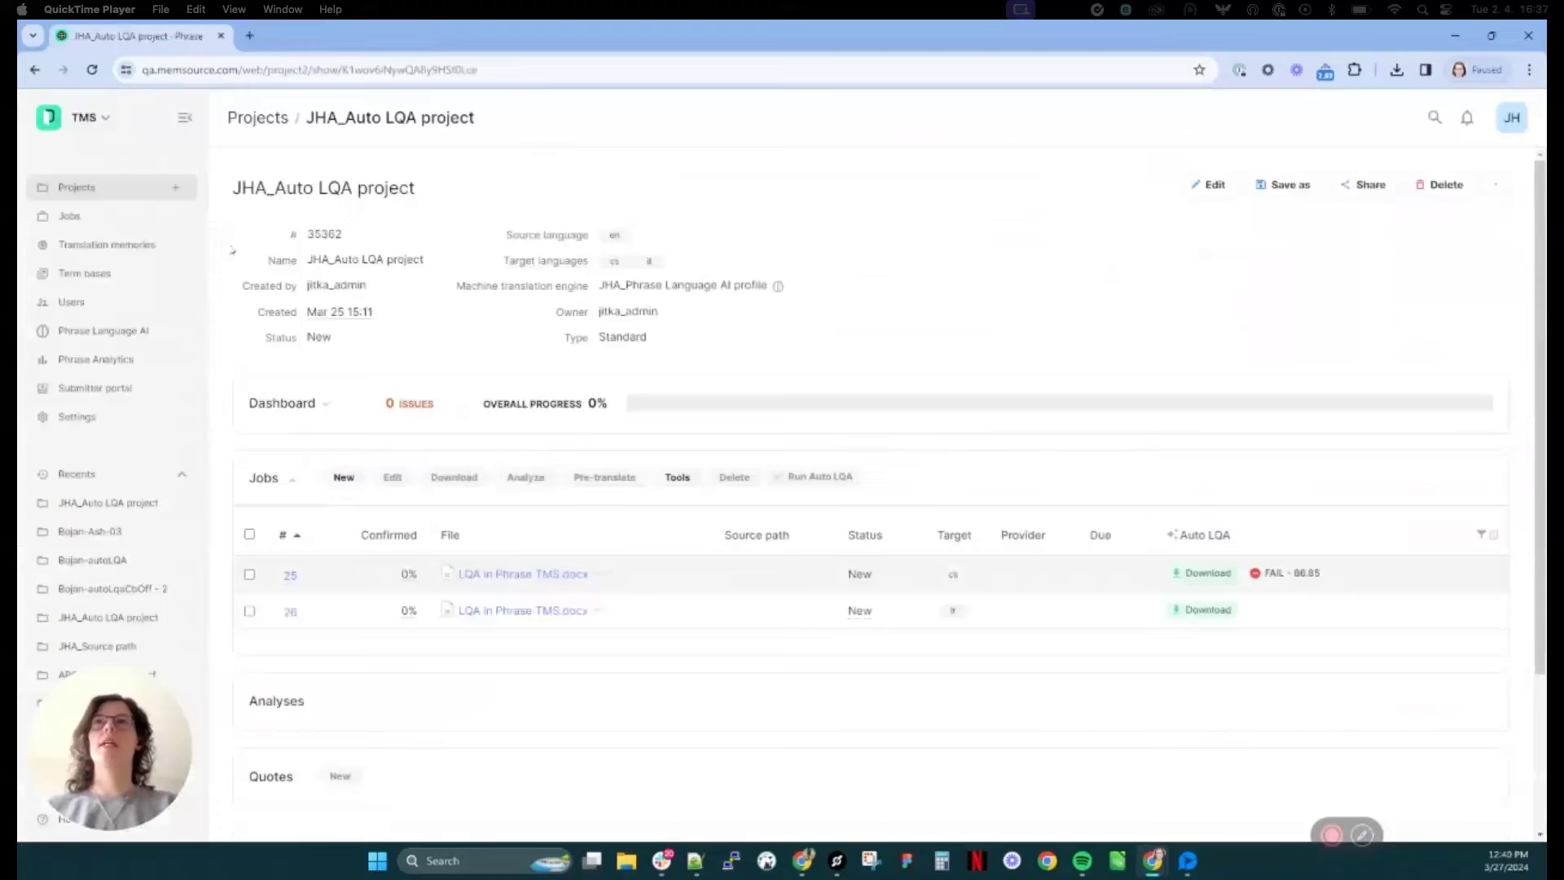
left_click(113, 250)
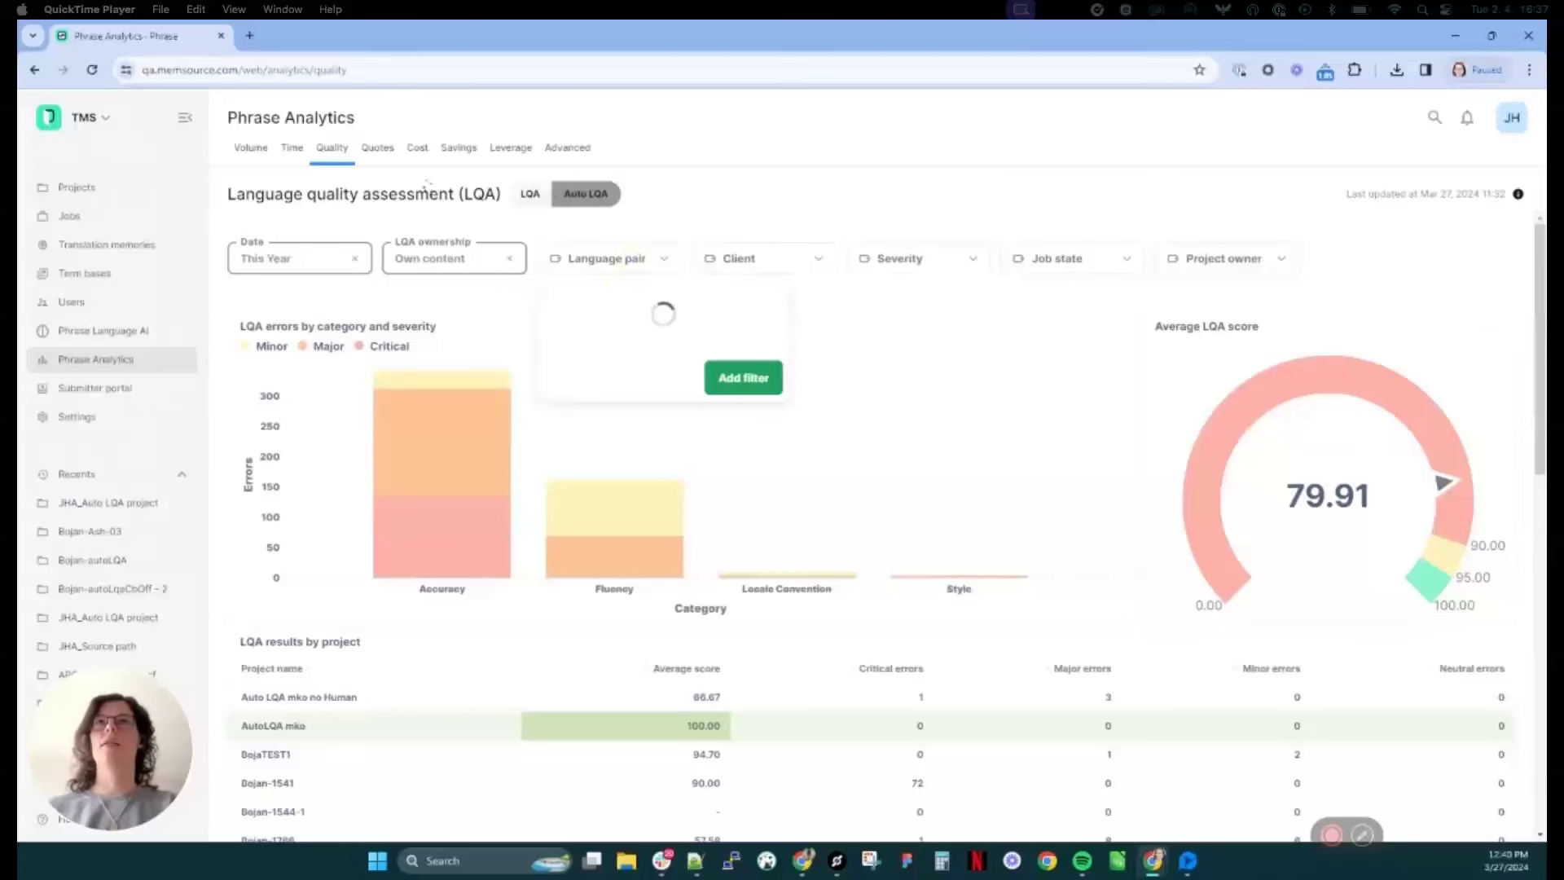
left_click(607, 258)
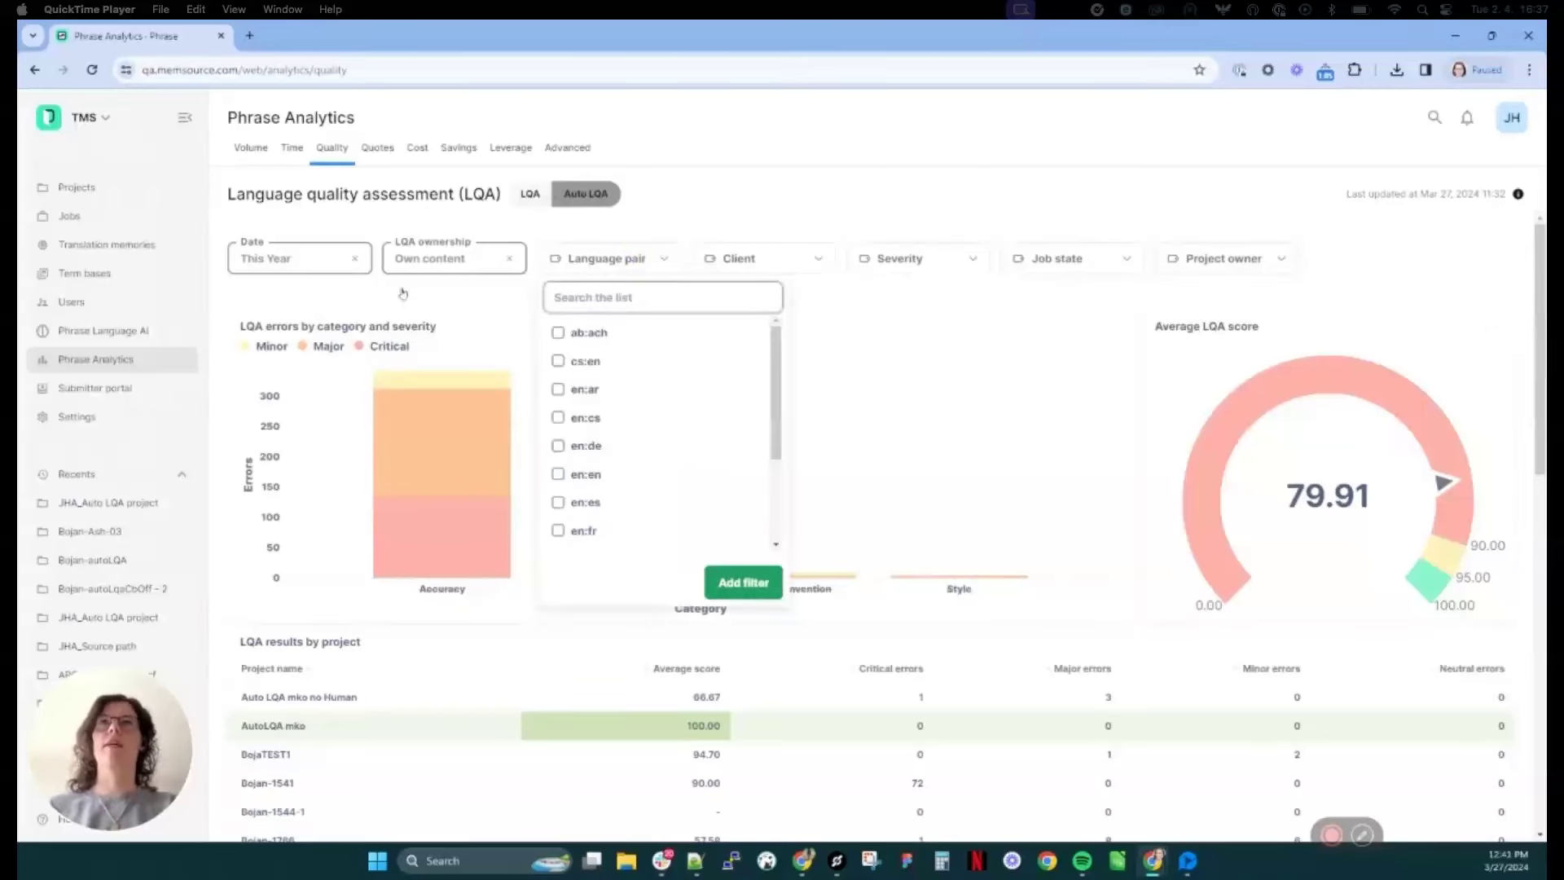
left_click(558, 418)
left_click(493, 405)
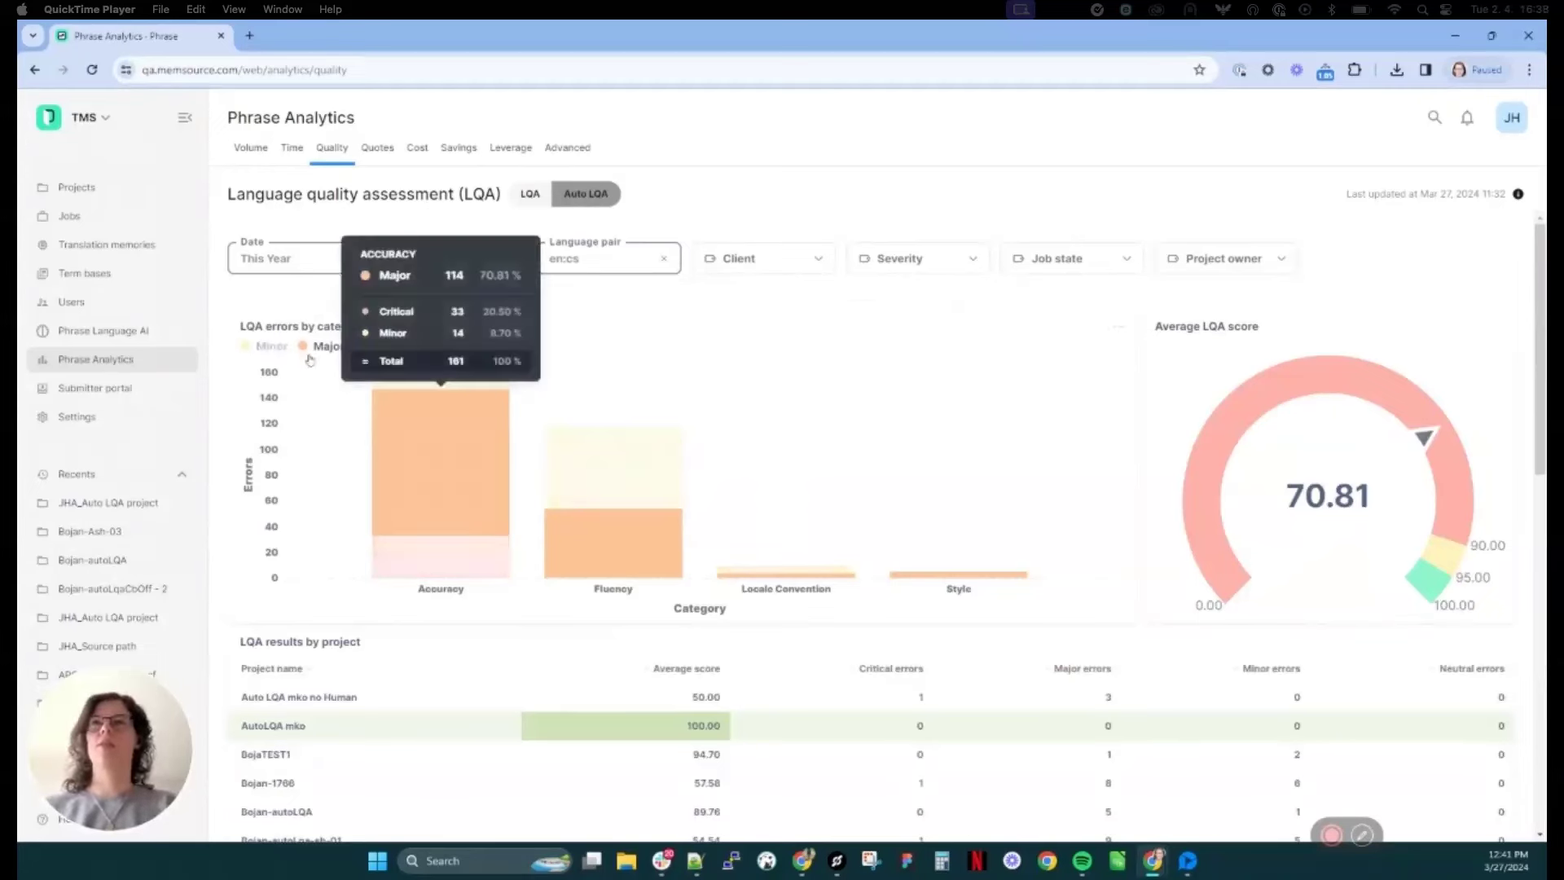
scroll(432, 461, "down", 1)
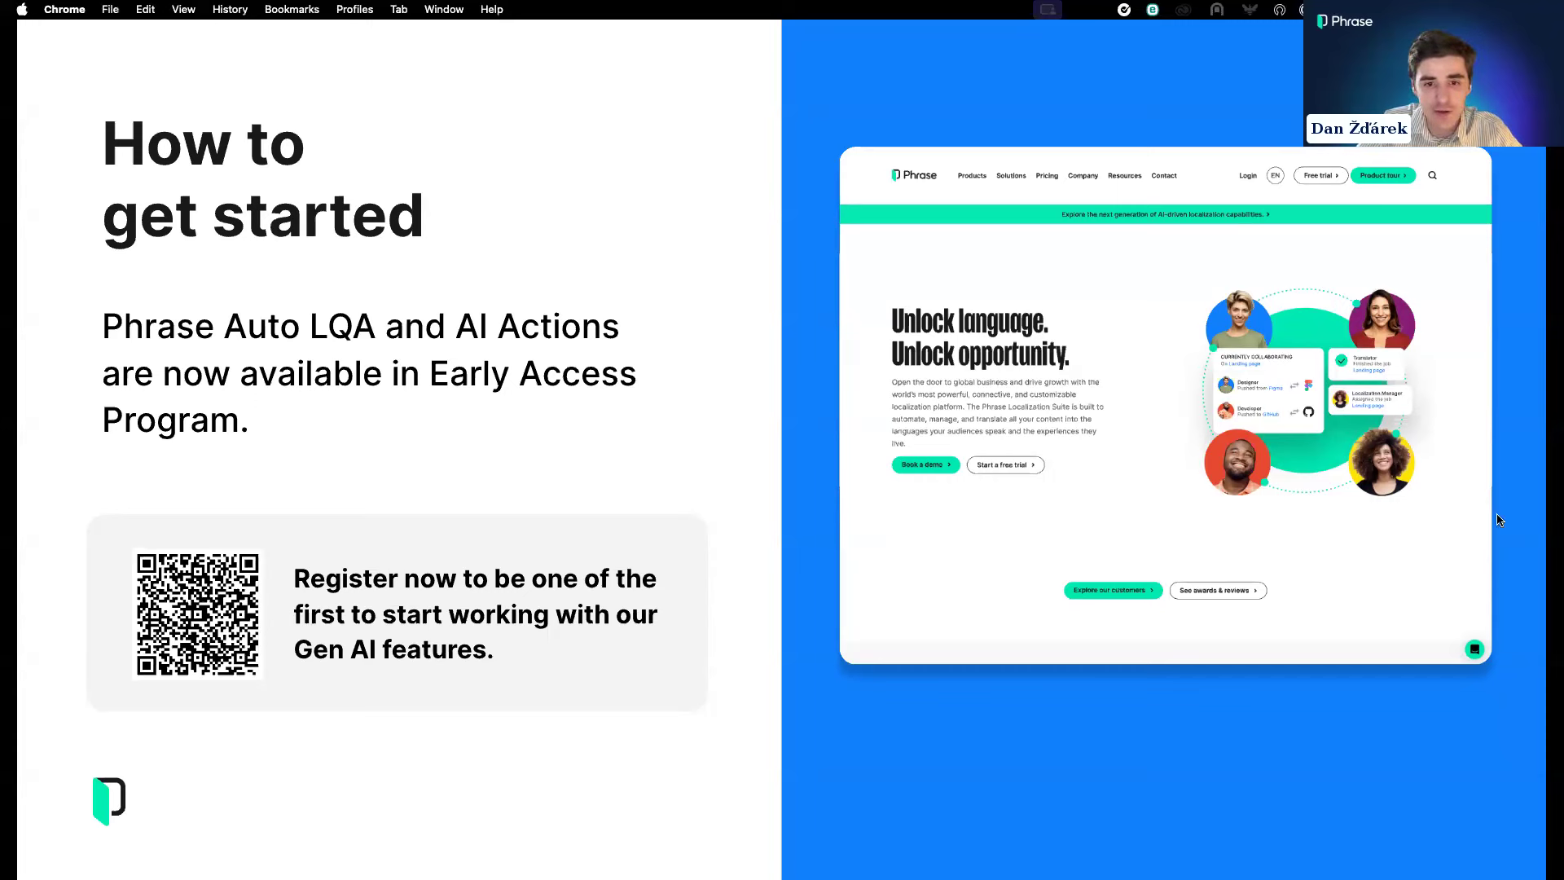
Step: Exit and restart full-screen presenting from slide 21, the AI roadmap slide
key("Escape")
key("super+Return")
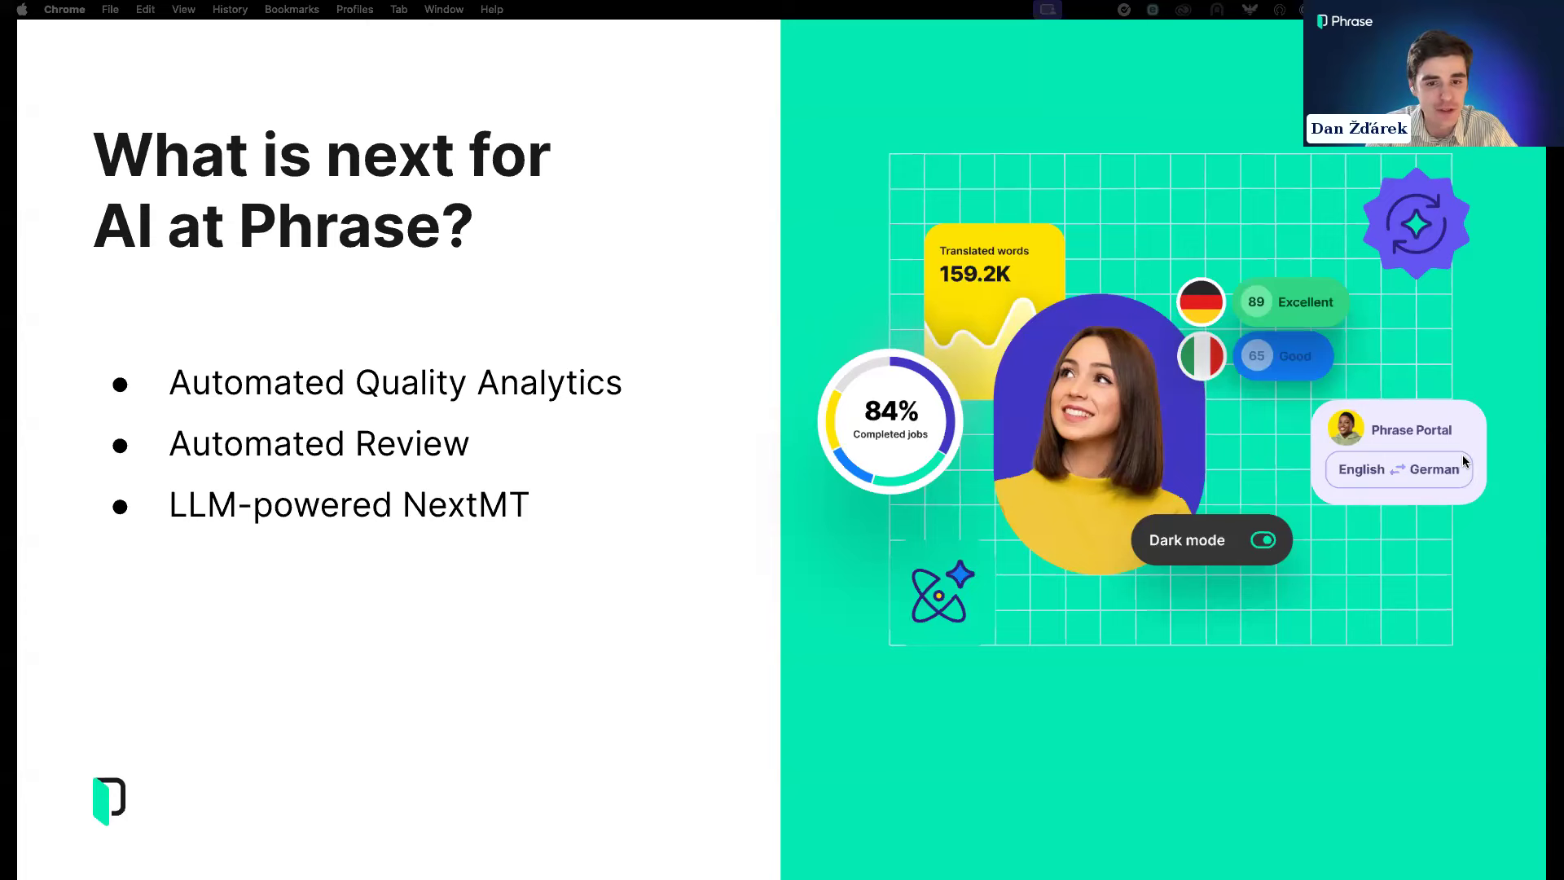
Step: Advance to the Coming up next slide listing the April 9 and April 25 webinars
key("Right")
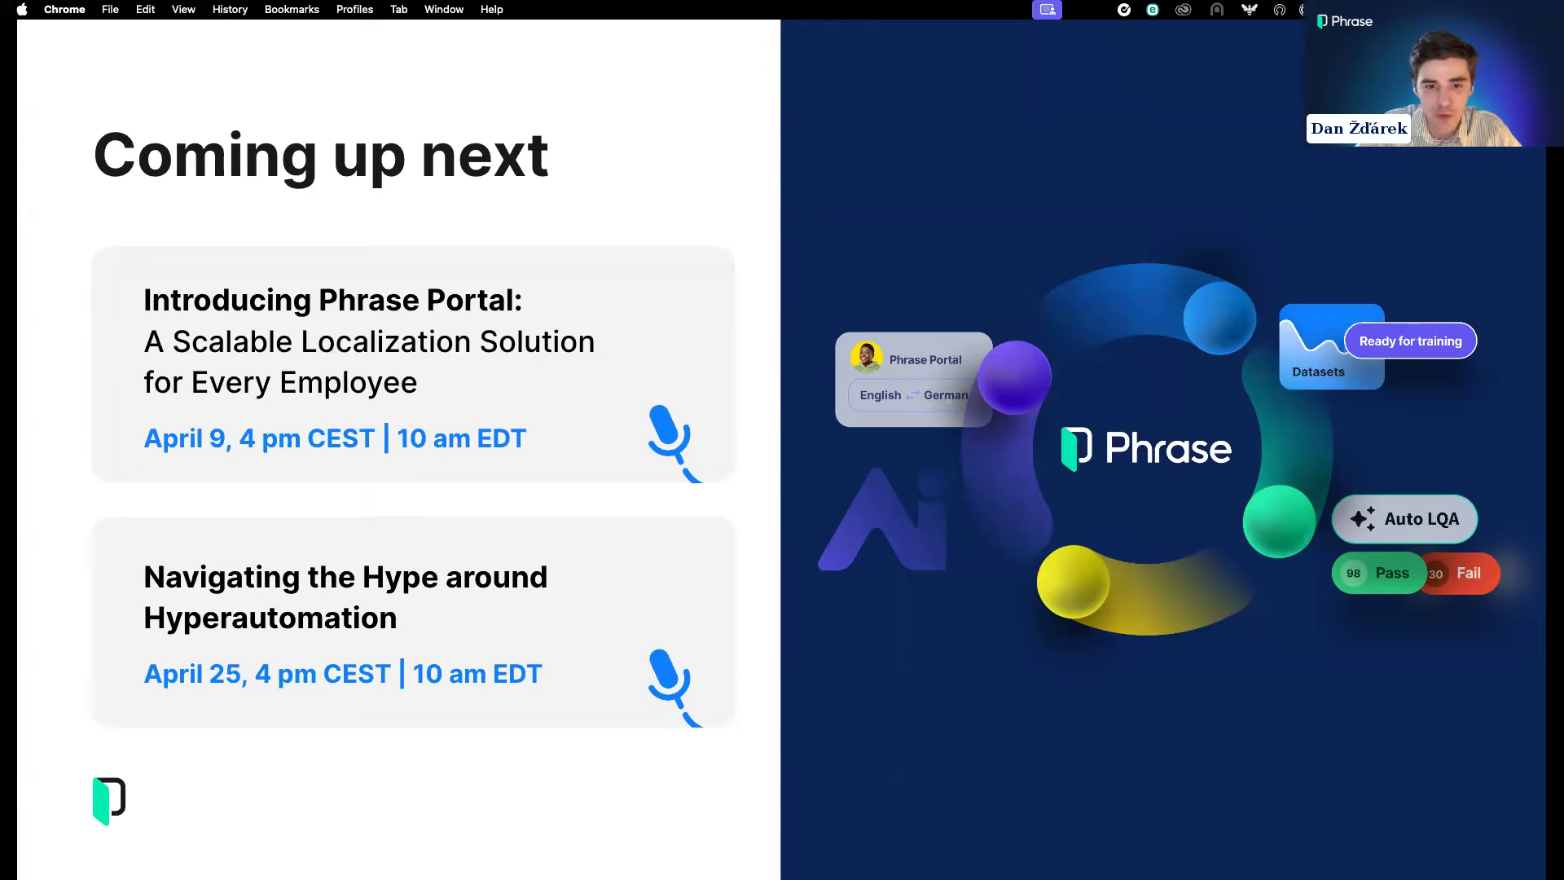
Step: Move past the Q&A title slide and replace the Slido country poll with audience questions
key("Right")
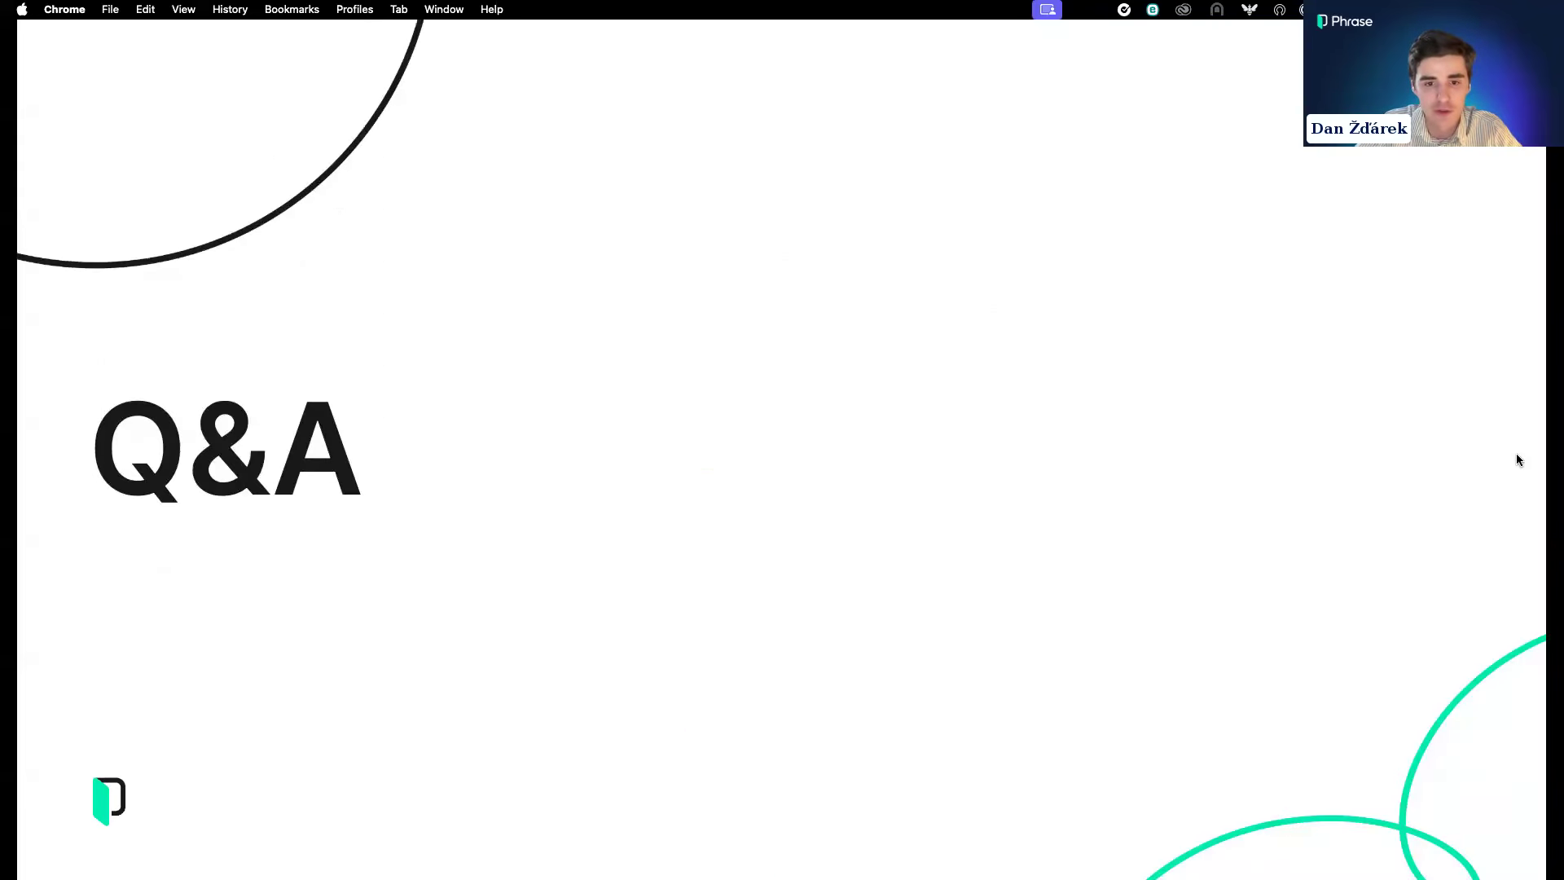
key("super+Tab")
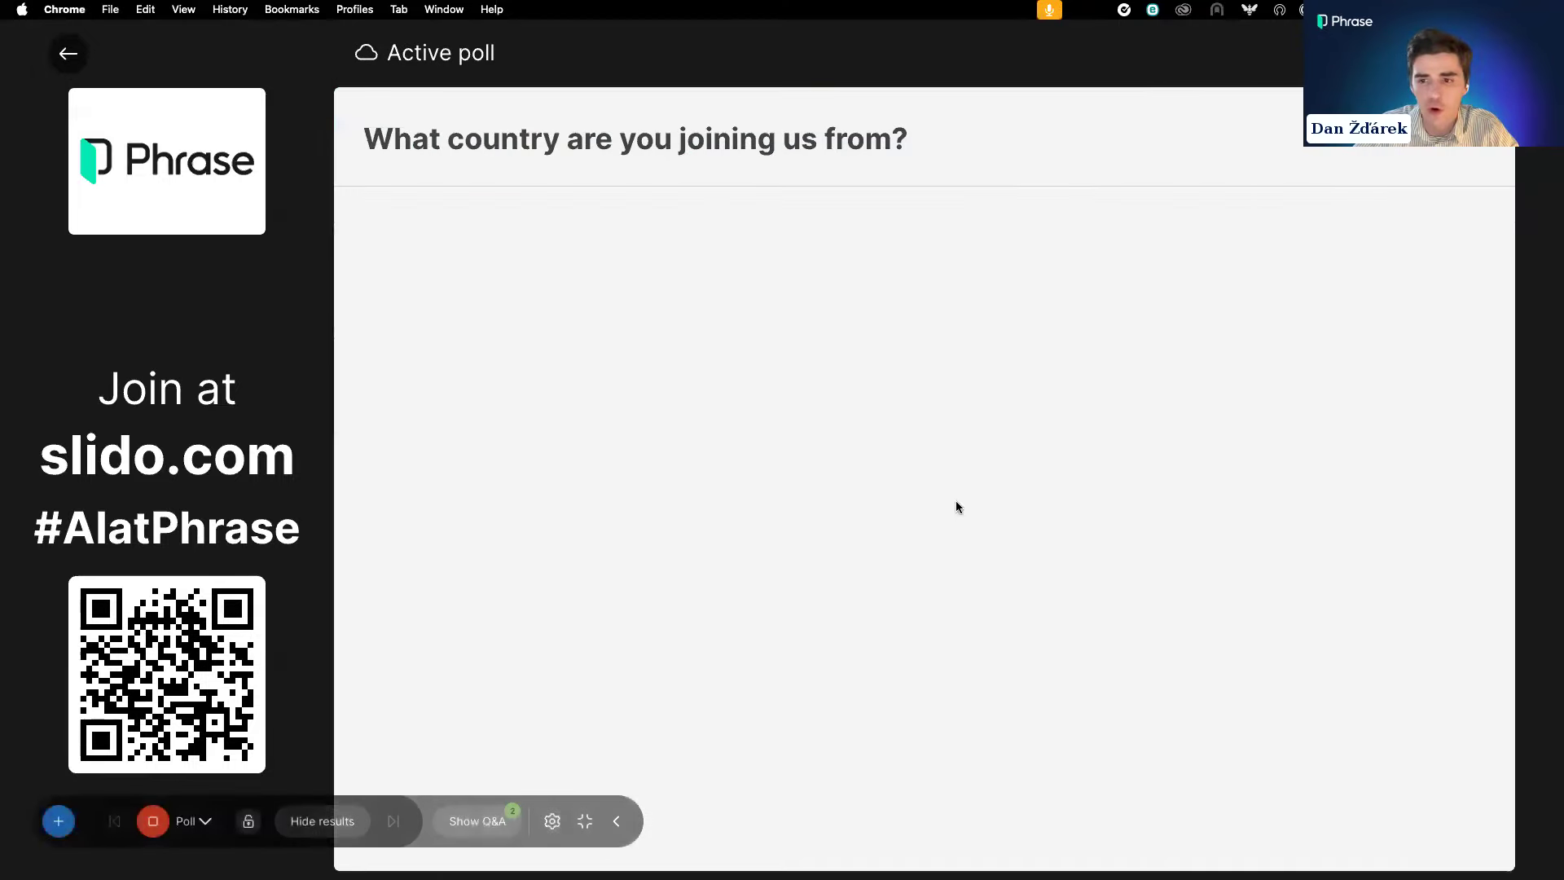
left_click(493, 826)
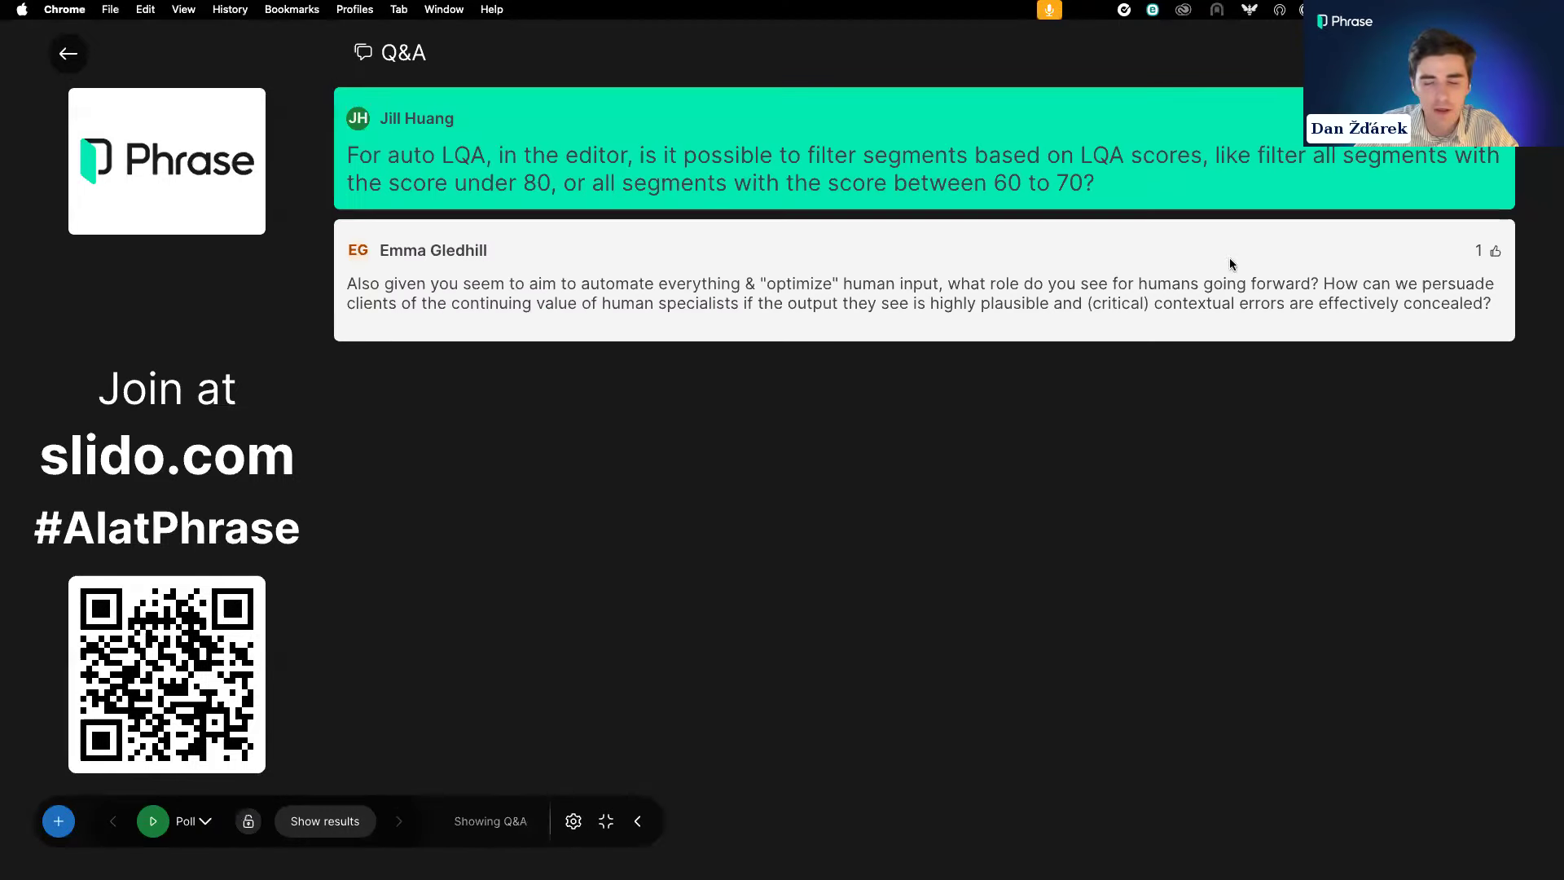